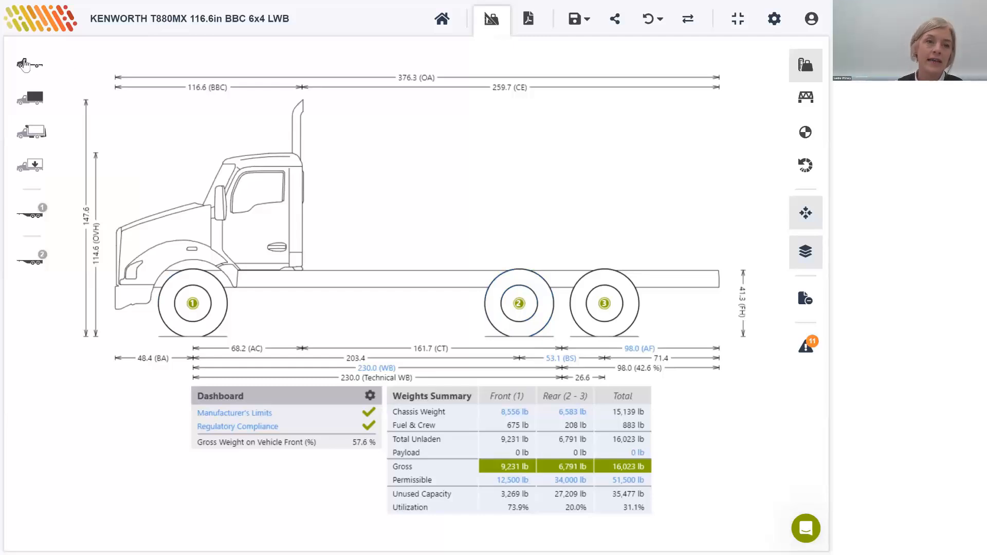
Step: Open the regulatory compliance breakdown in the dashboard
{"action": "left_click", "coordinate": [32, 98]}
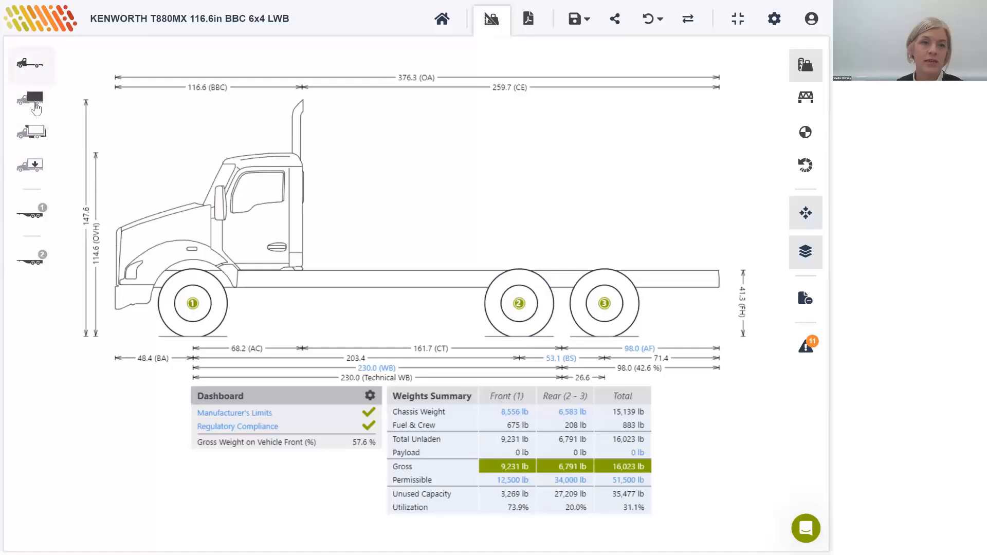
{"action": "left_click", "coordinate": [36, 133]}
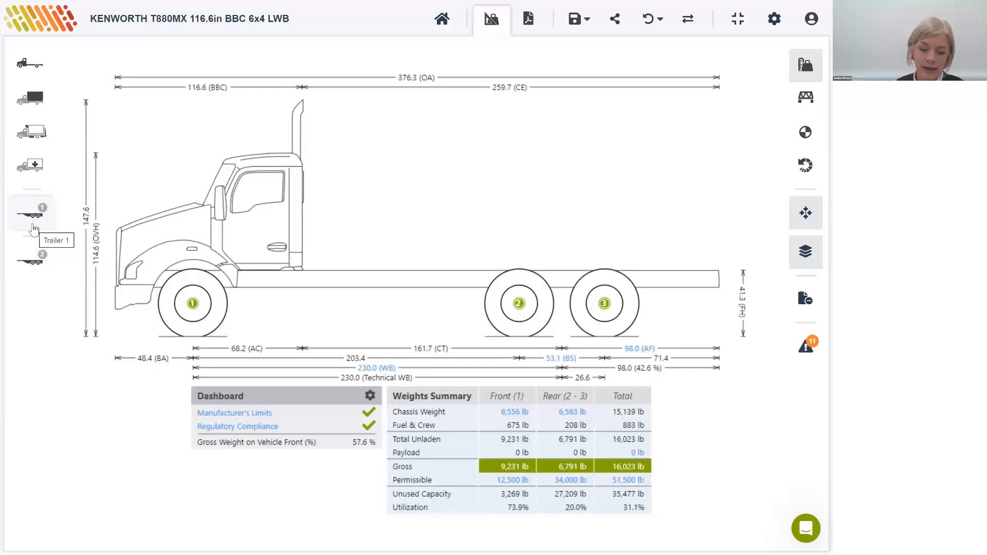
{"action": "left_click", "coordinate": [248, 428]}
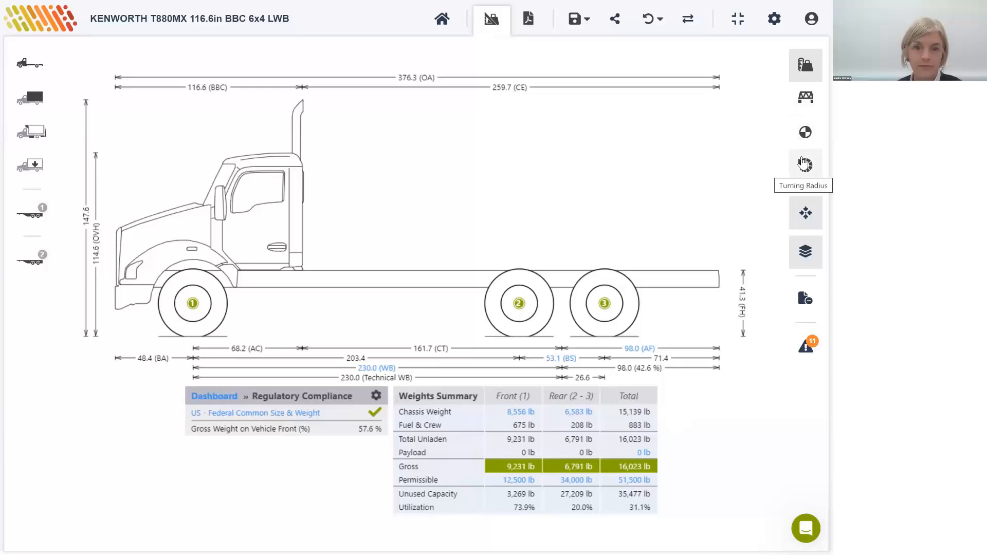
Step: Override the truck's default wheelbase (WB) and set it to 208 in
{"action": "left_click", "coordinate": [377, 369]}
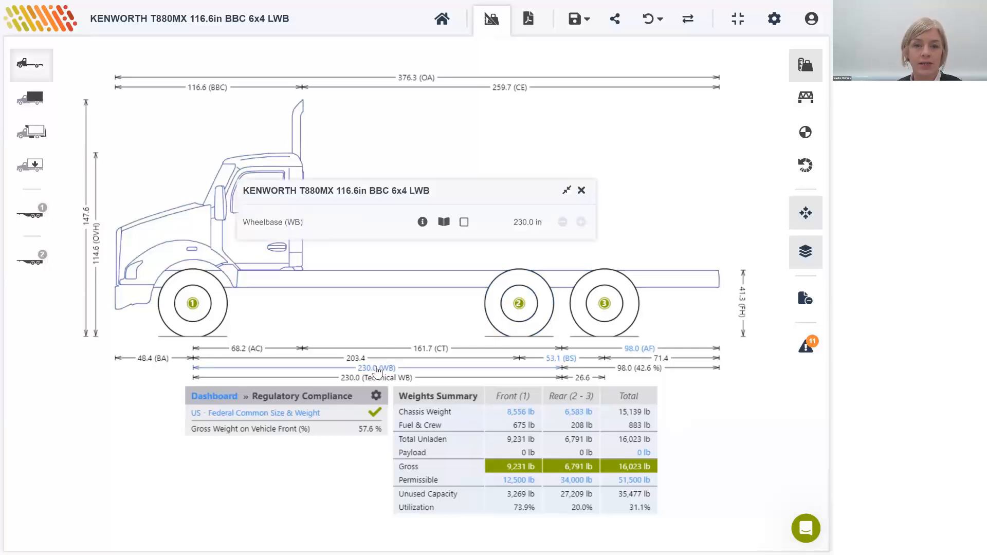
{"action": "left_click", "coordinate": [463, 222]}
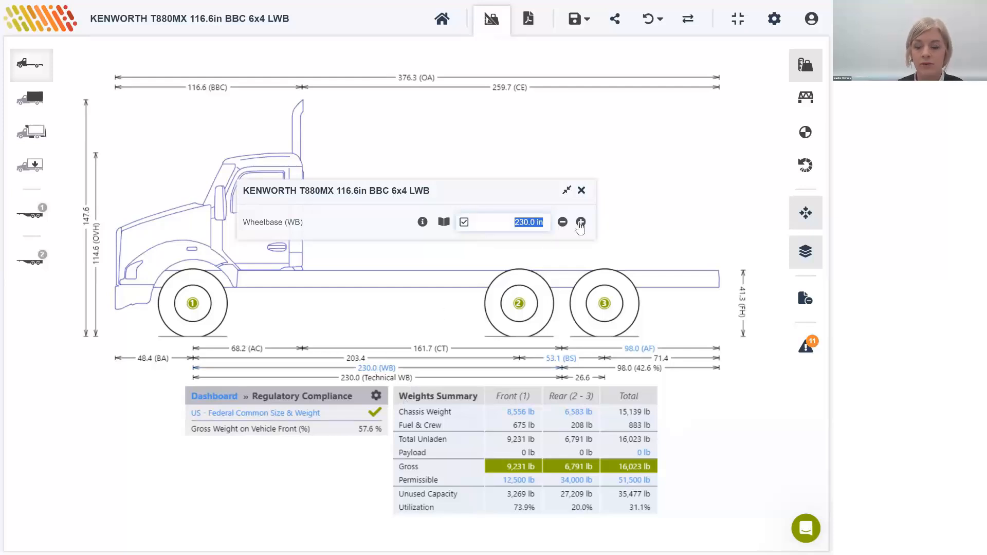
{"action": "type", "text": "208"}
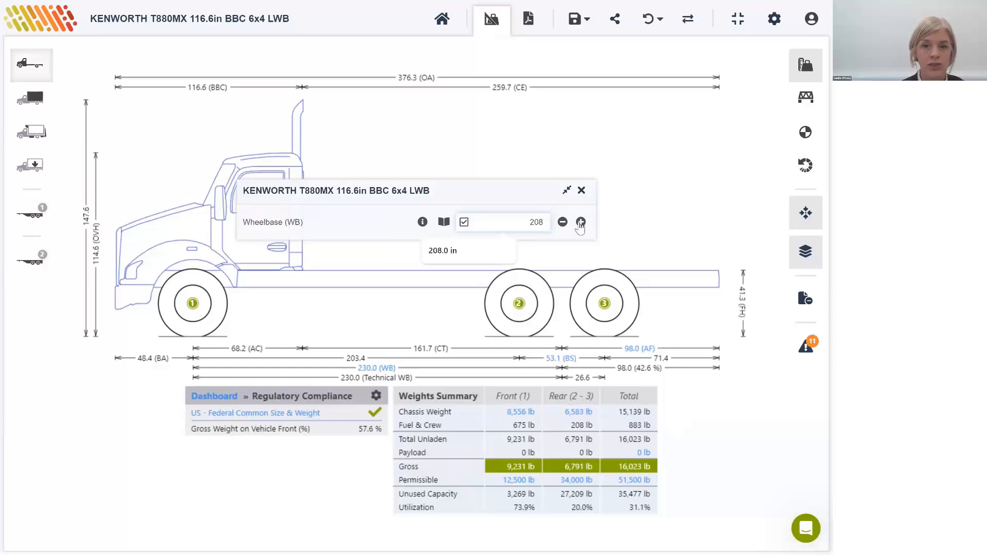
{"action": "key", "text": "Return"}
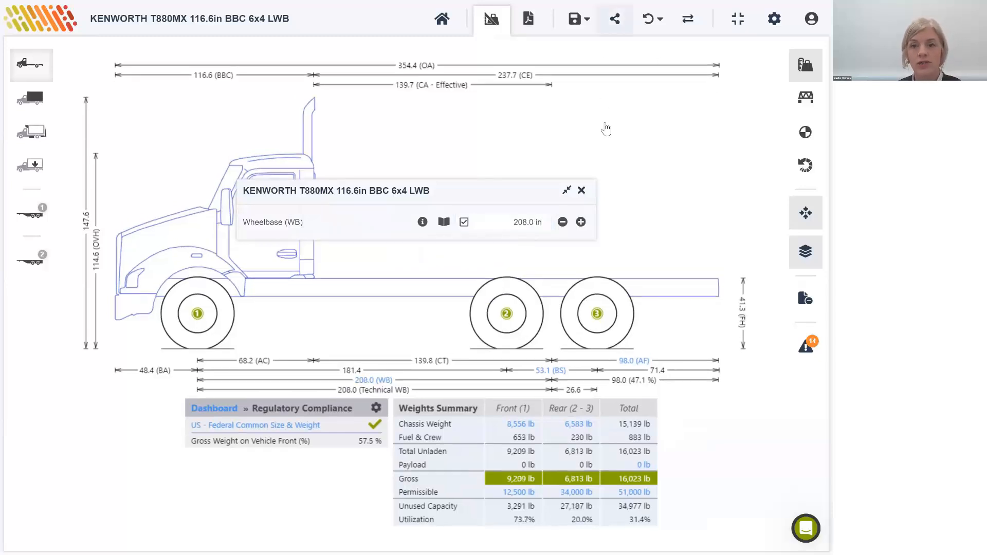
{"action": "left_click", "coordinate": [581, 191]}
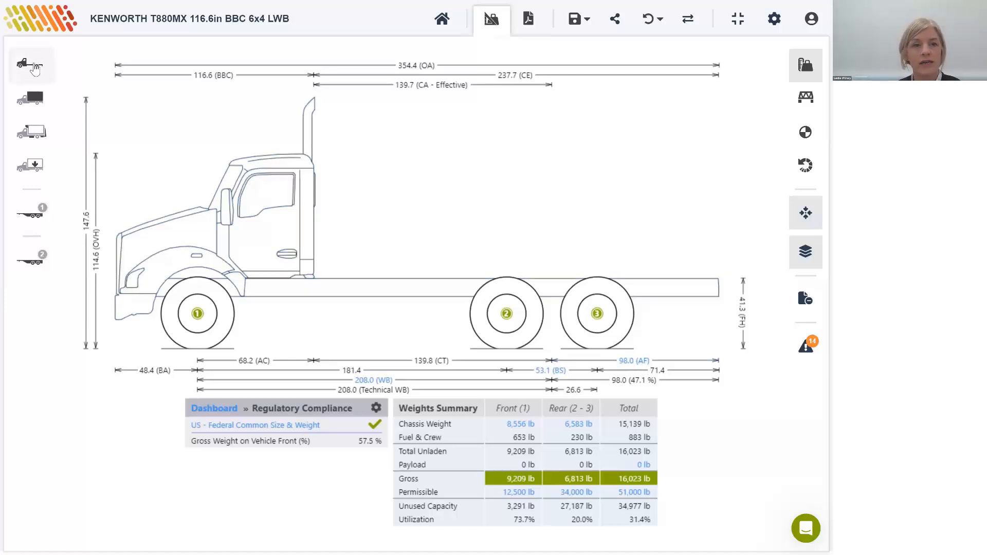
Step: Set the chassis afterframe (AF) length to 55.6 in
{"action": "left_click", "coordinate": [33, 65]}
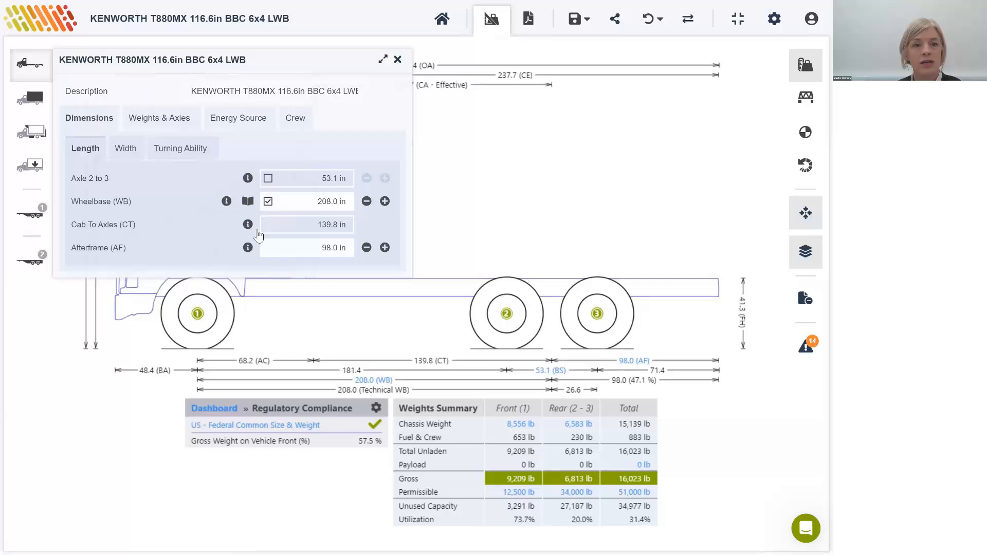
{"action": "left_click_drag", "start_coordinate": [271, 248], "coordinate": [389, 250]}
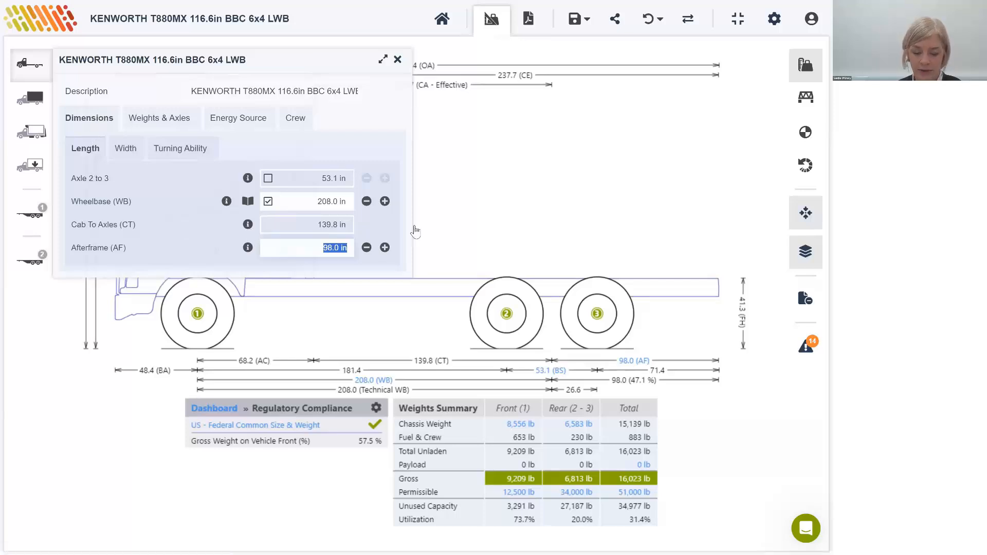
{"action": "type", "text": "55"}
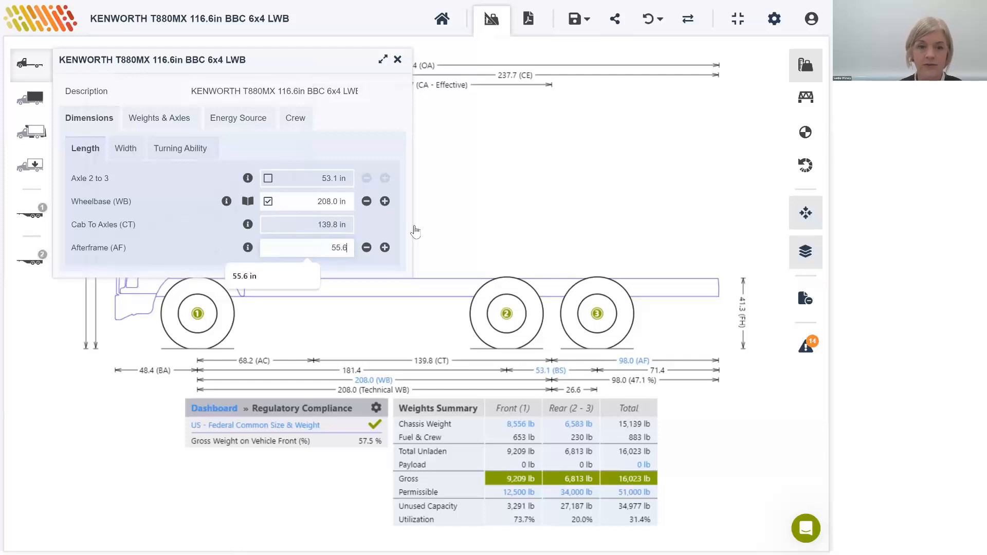
{"action": "type", "text": ".6"}
{"action": "key", "text": "Return"}
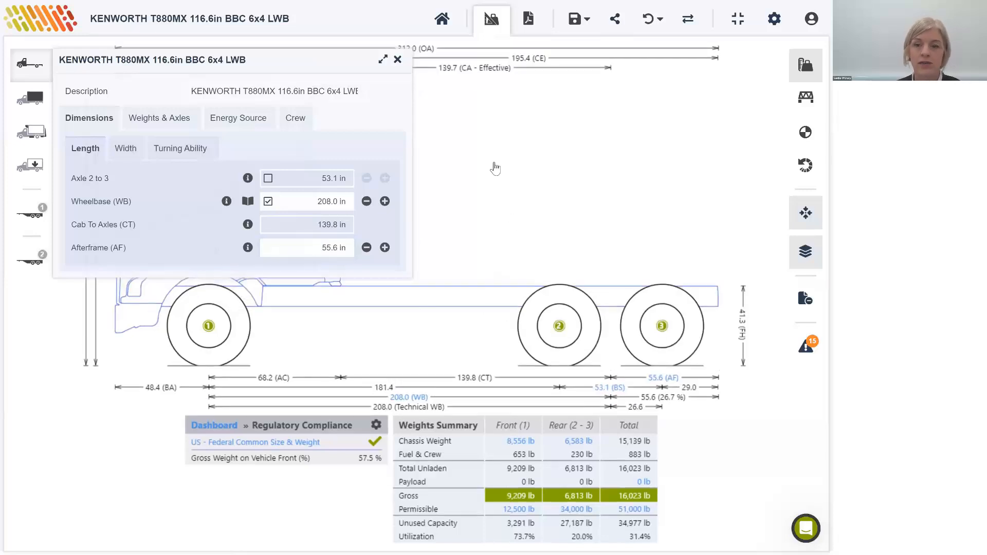
{"action": "left_click", "coordinate": [397, 60]}
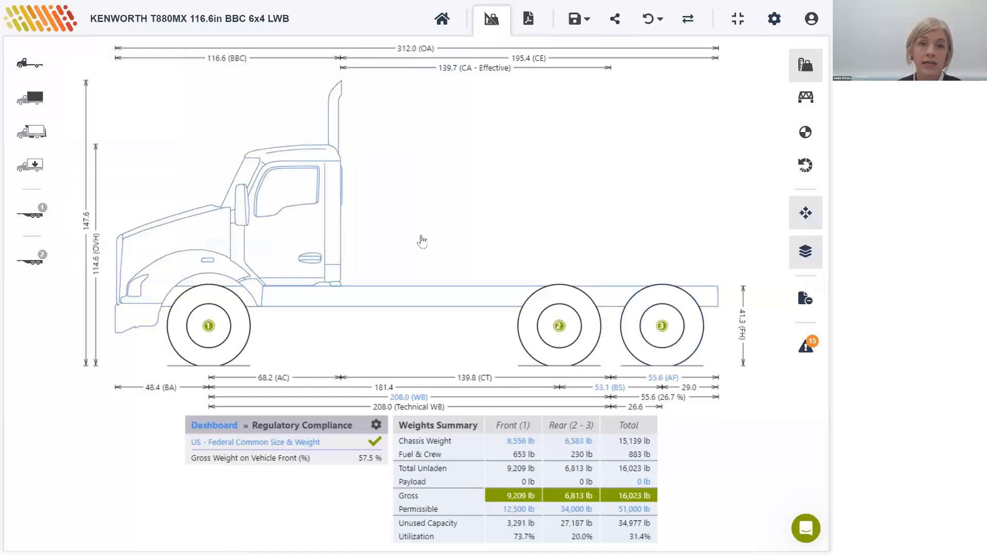
Step: Override the front axle's gross axle weight rating (GAWR) and set it to 23,000 lb
{"action": "left_click", "coordinate": [210, 329]}
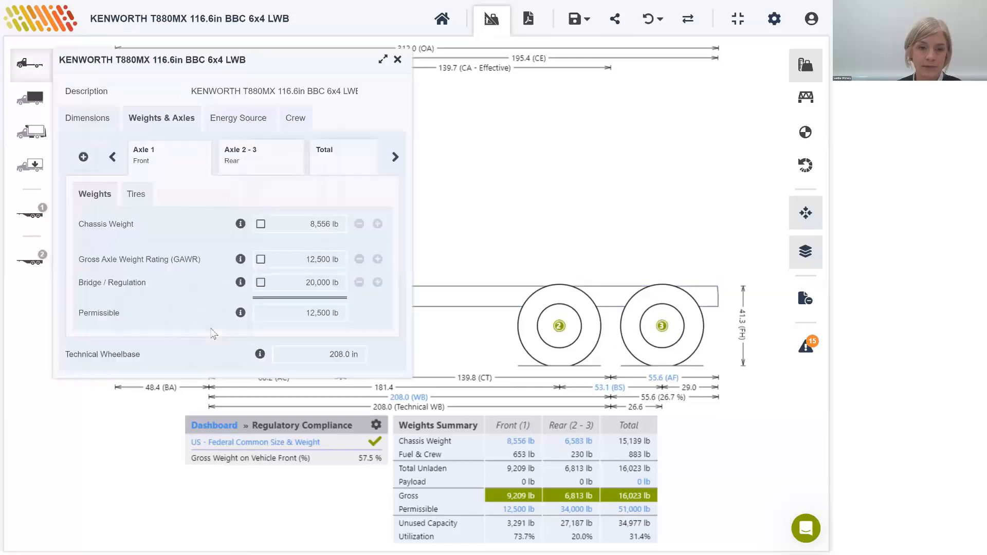
{"action": "left_click", "coordinate": [260, 260]}
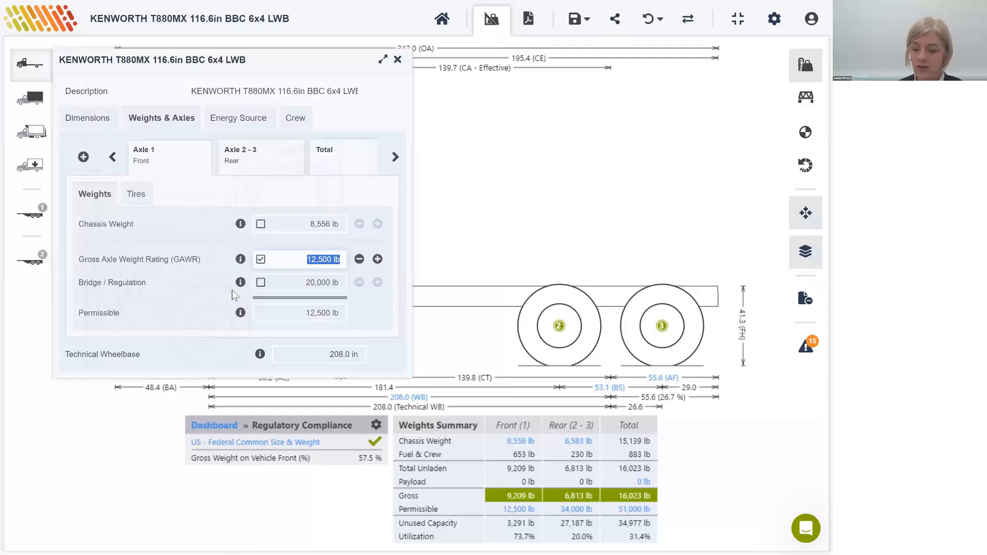
{"action": "type", "text": "23000"}
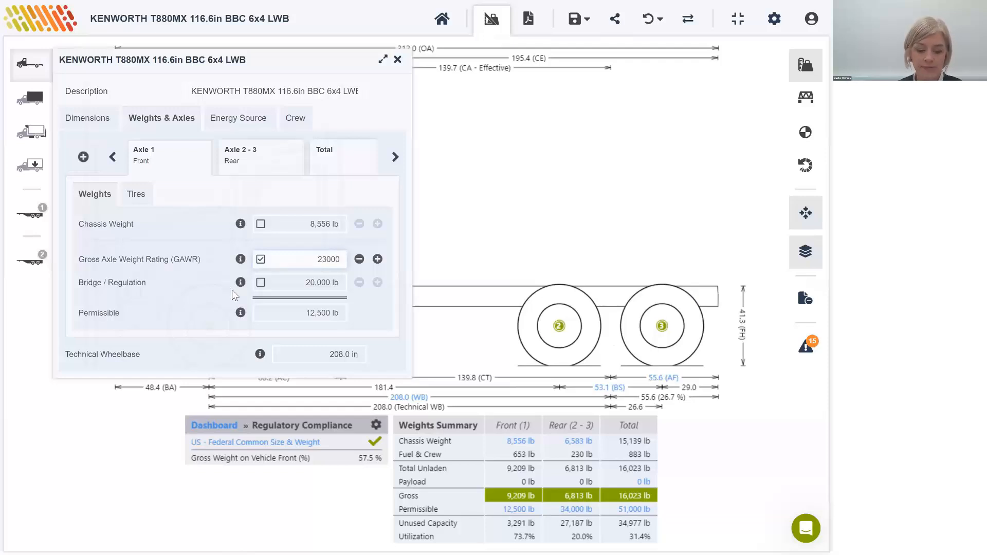
{"action": "type", "text": "3,000"}
{"action": "key", "text": "Tab"}
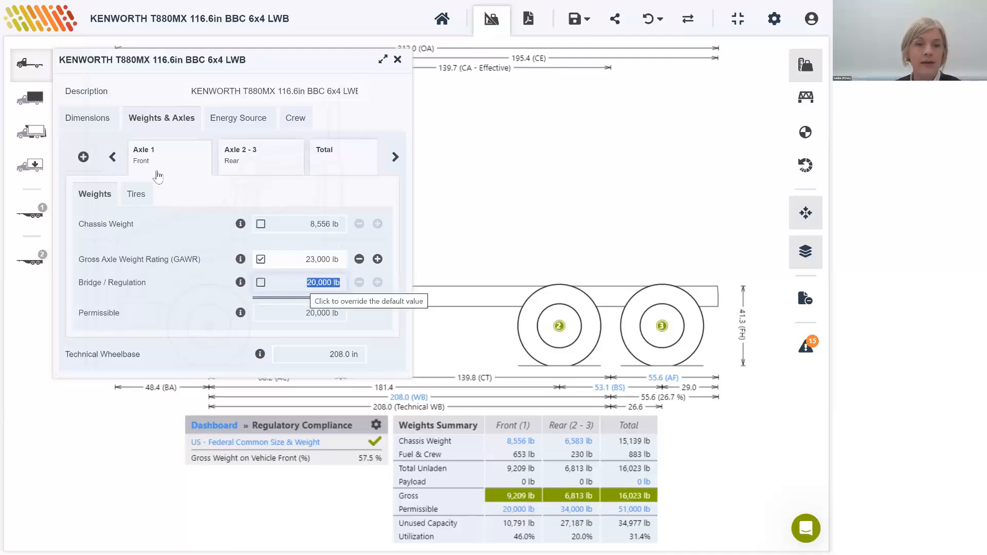
Step: Override the front axle's tire width and set it to 17.5 in
{"action": "left_click", "coordinate": [135, 194]}
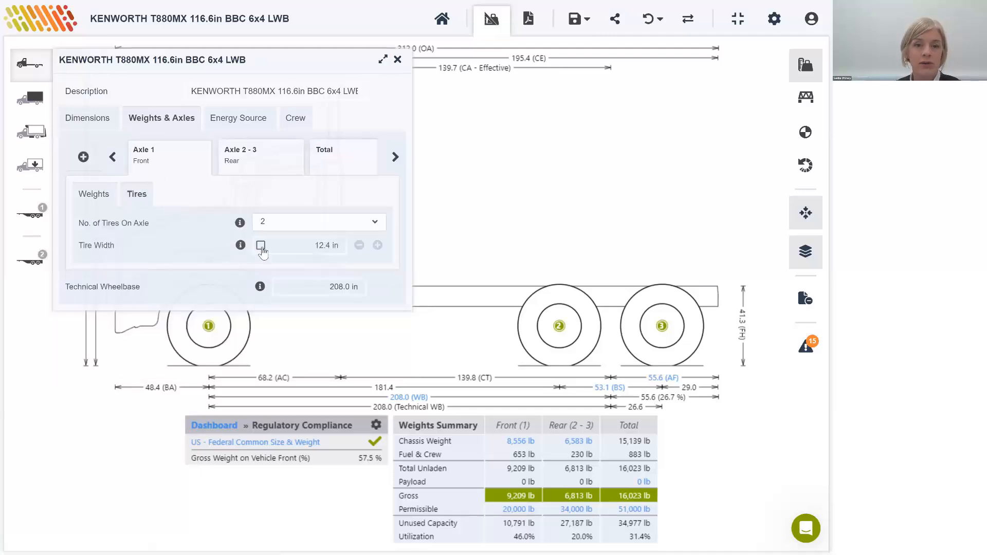
{"action": "left_click", "coordinate": [321, 245]}
{"action": "type", "text": "17.5"}
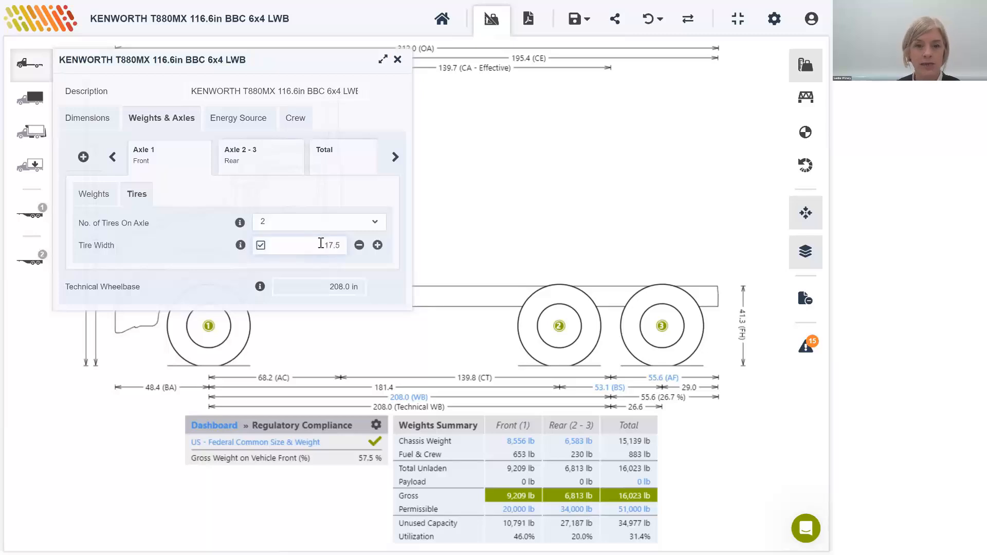
{"action": "key", "text": "Tab"}
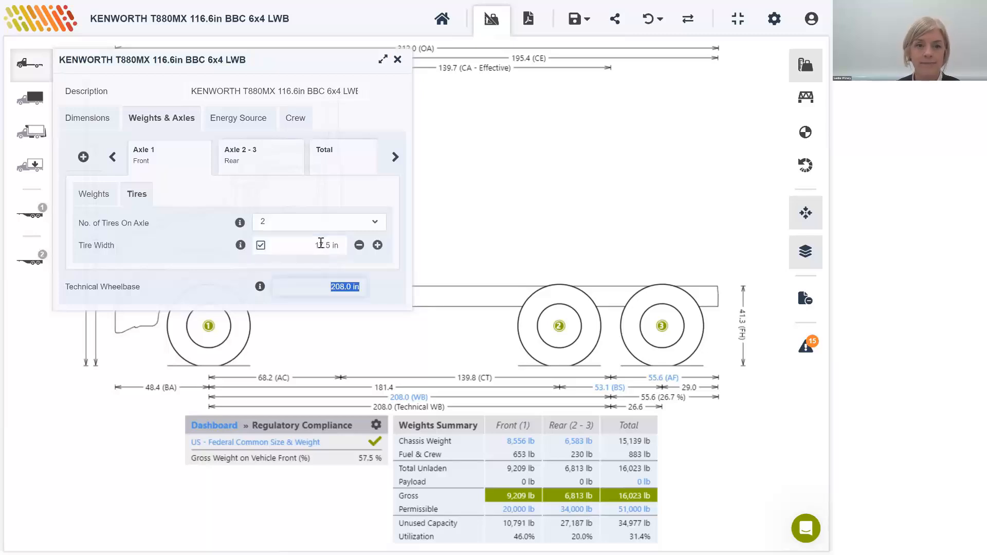
Step: Override the gross axle weight rating (GAWR) of rear axles 2 - 3 and set it to 46,000 lb
{"action": "left_click", "coordinate": [235, 155]}
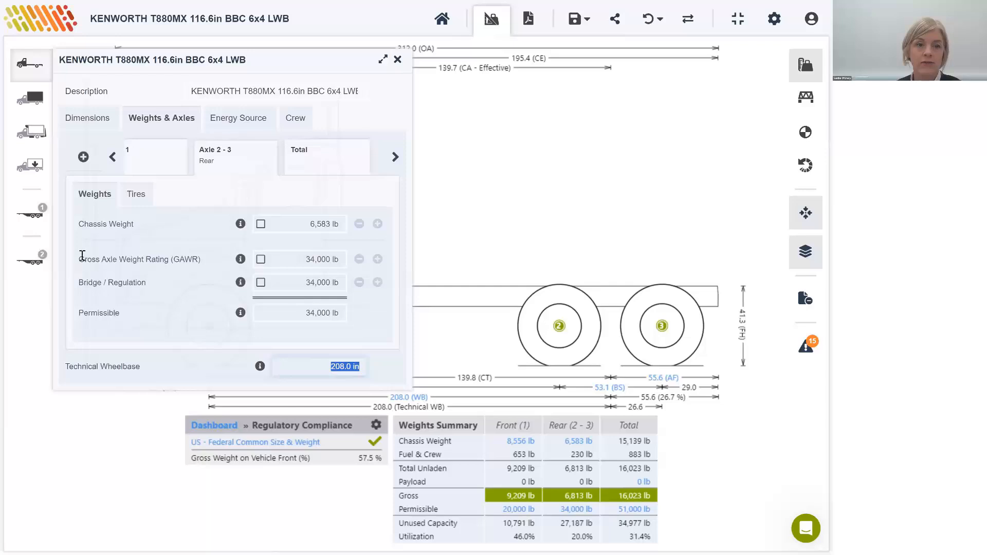
{"action": "left_click_drag", "start_coordinate": [81, 258], "coordinate": [201, 260]}
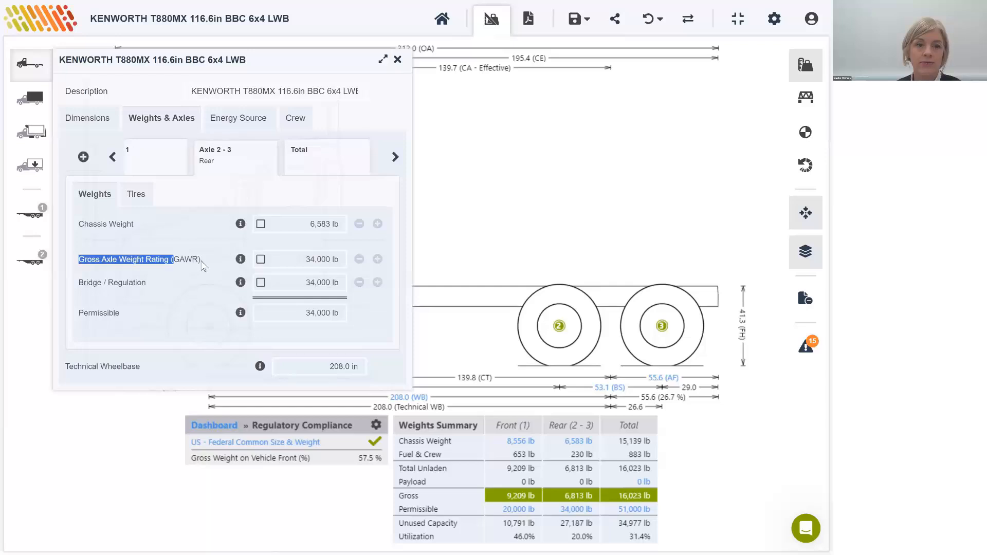
{"action": "left_click", "coordinate": [261, 259]}
{"action": "type", "text": "46000"}
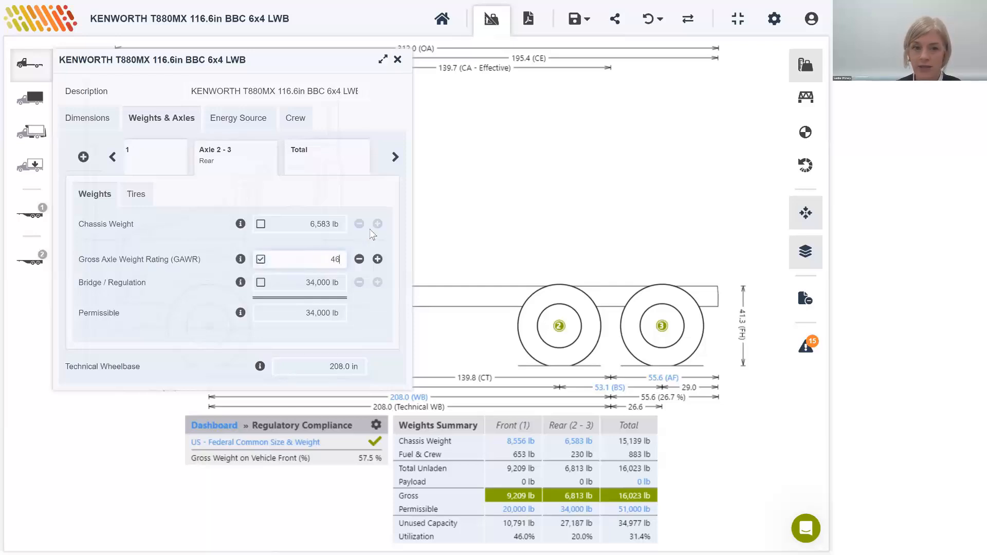
Step: Override the total gross vehicle weight rating (GVWR) and set it to 80,000 lb
{"action": "left_click", "coordinate": [313, 159]}
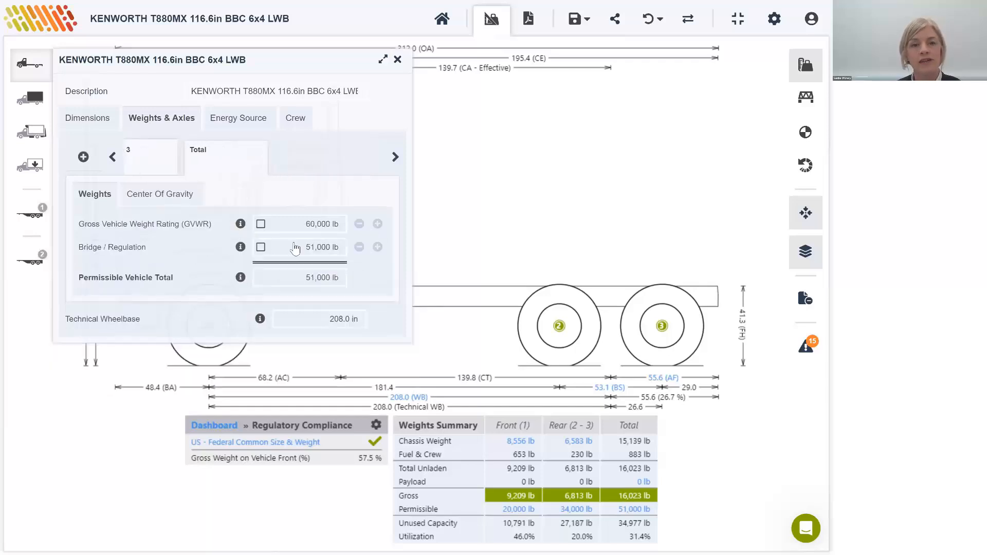
{"action": "left_click", "coordinate": [310, 226]}
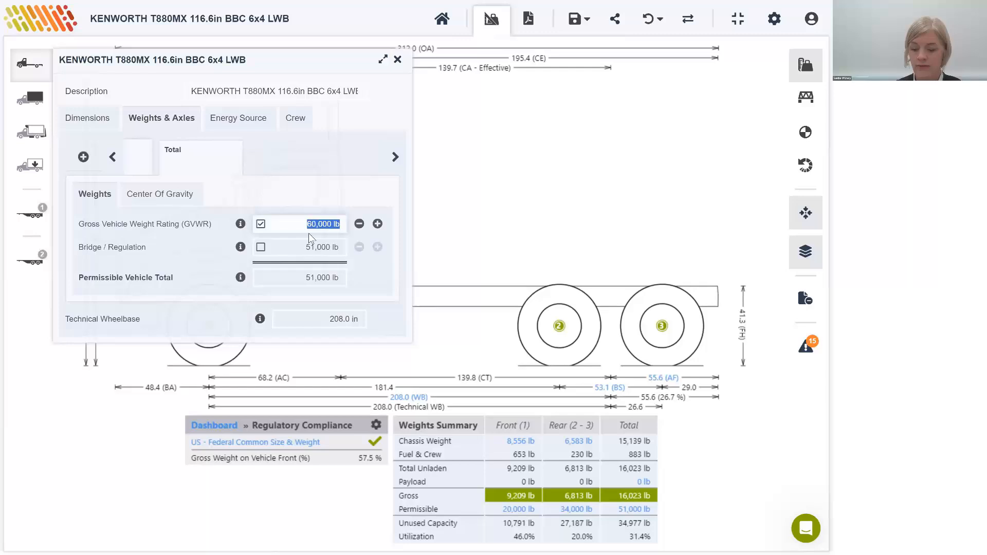
{"action": "type", "text": "80000"}
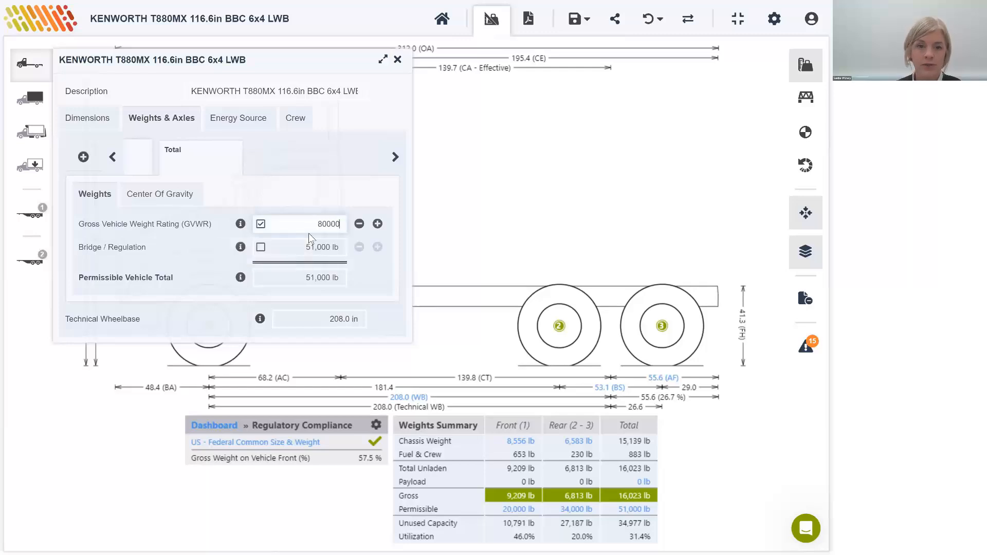
{"action": "left_click", "coordinate": [530, 225]}
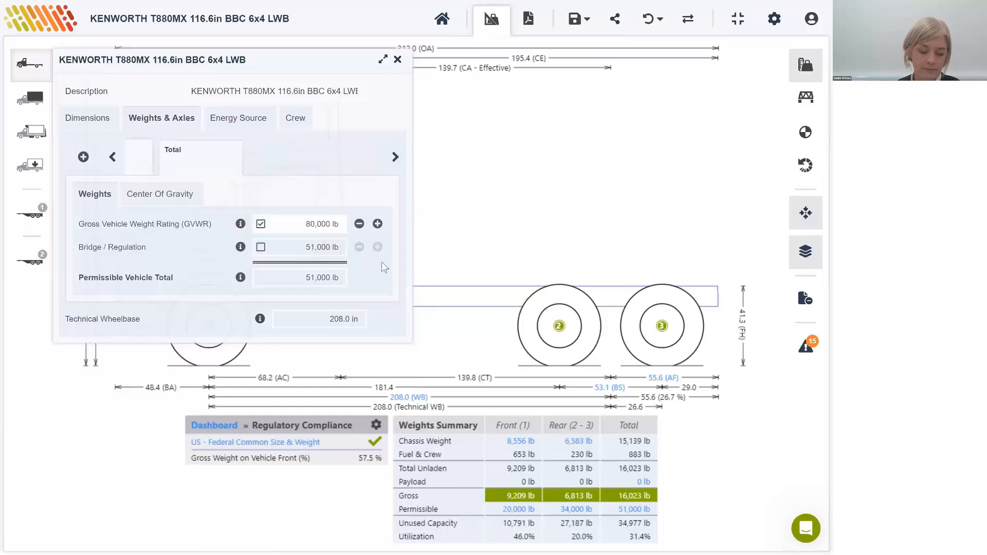
{"action": "left_click", "coordinate": [398, 59]}
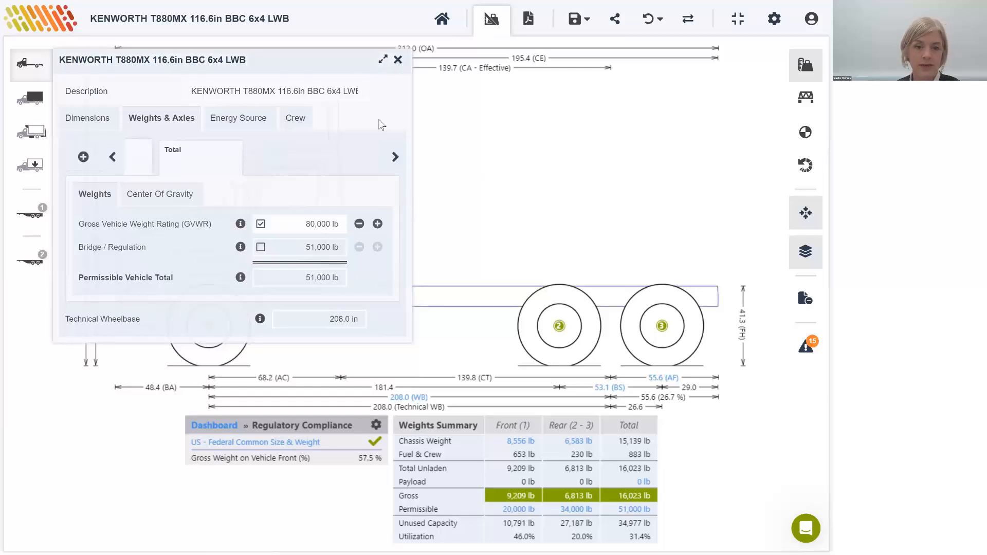
Step: Return to the main dashboard and add the Crysteel Select 16' Heavy Duty Dump Body, searching the dump bodies for "cry"
{"action": "left_click", "coordinate": [214, 426]}
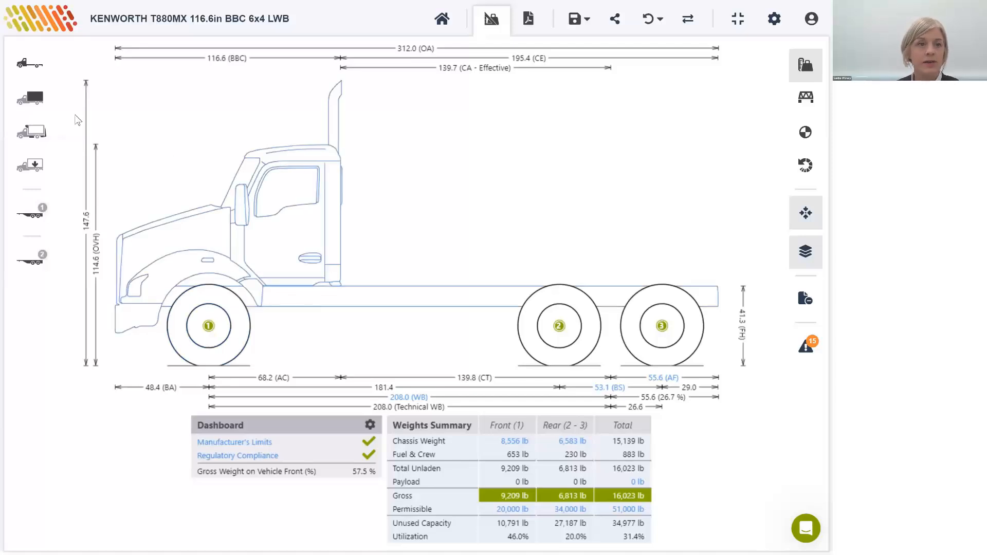
{"action": "left_click", "coordinate": [29, 97]}
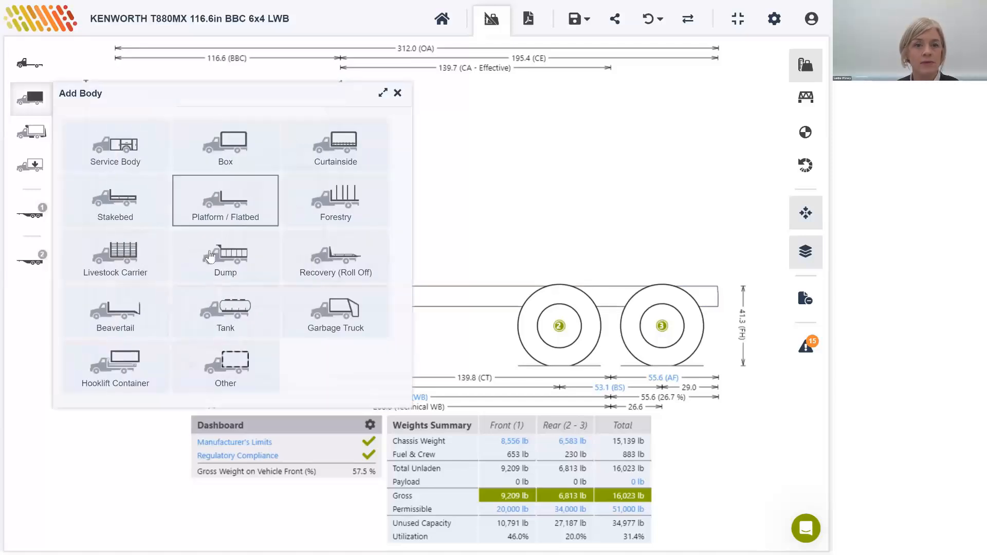
{"action": "left_click", "coordinate": [208, 254]}
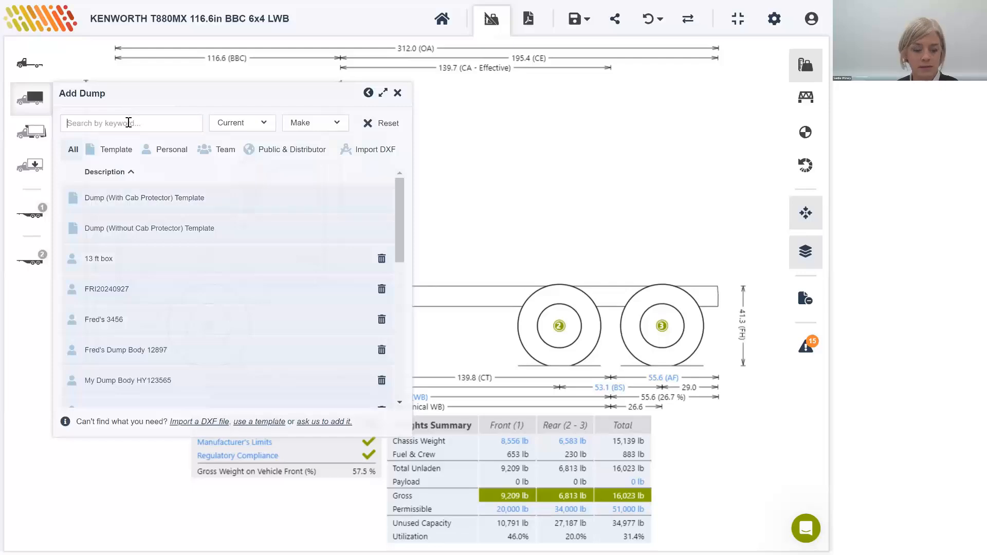
{"action": "type", "text": "cry"}
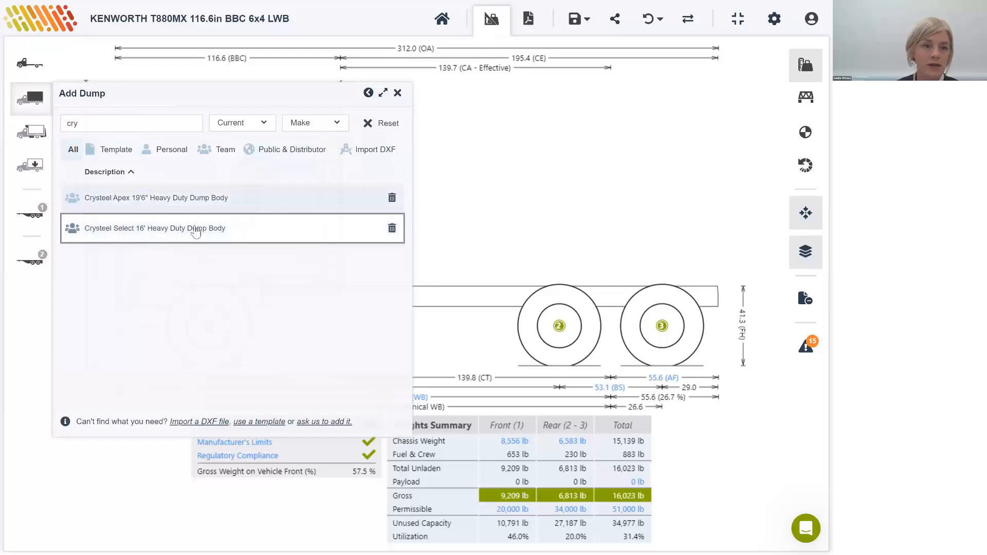
{"action": "left_click", "coordinate": [196, 233]}
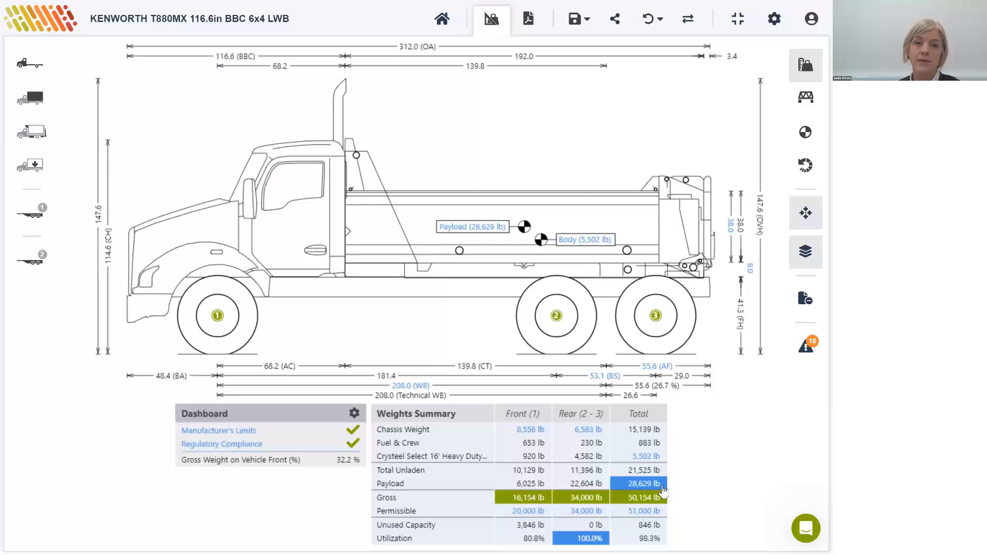
Step: Open the Regulatory Compliance breakdown and review the front axle's GAWR, bridge/regulation and permissible weight limits
{"action": "left_click", "coordinate": [222, 446]}
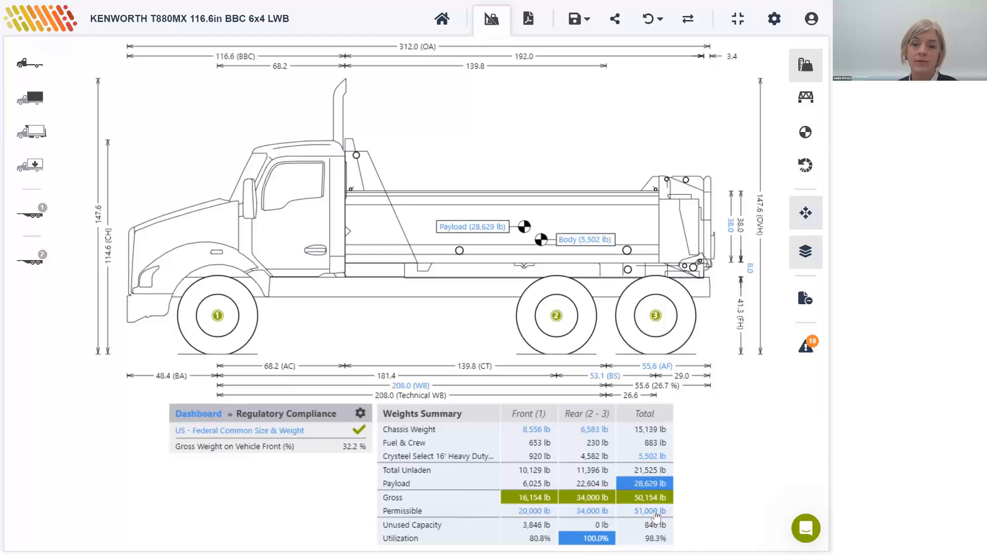
{"action": "left_click", "coordinate": [527, 511]}
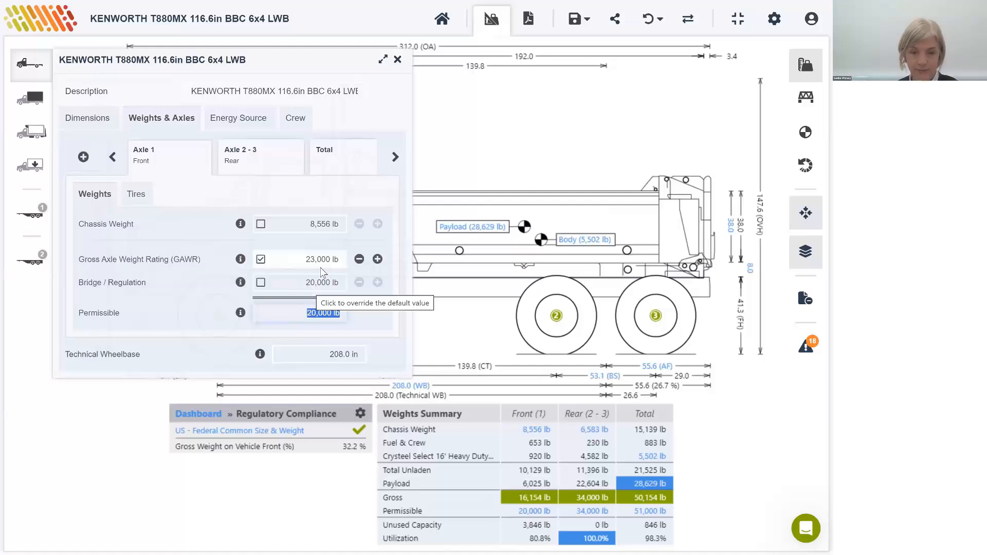
{"action": "left_click", "coordinate": [398, 59]}
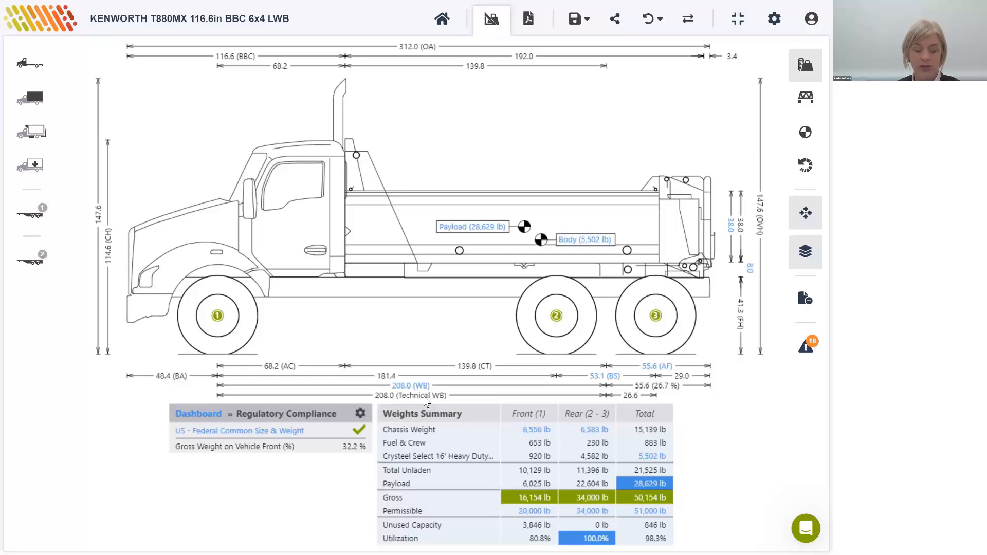
Step: Override the dump body's Cab to Body Clearance (CB) and set it to 5 in
{"action": "left_click", "coordinate": [371, 229]}
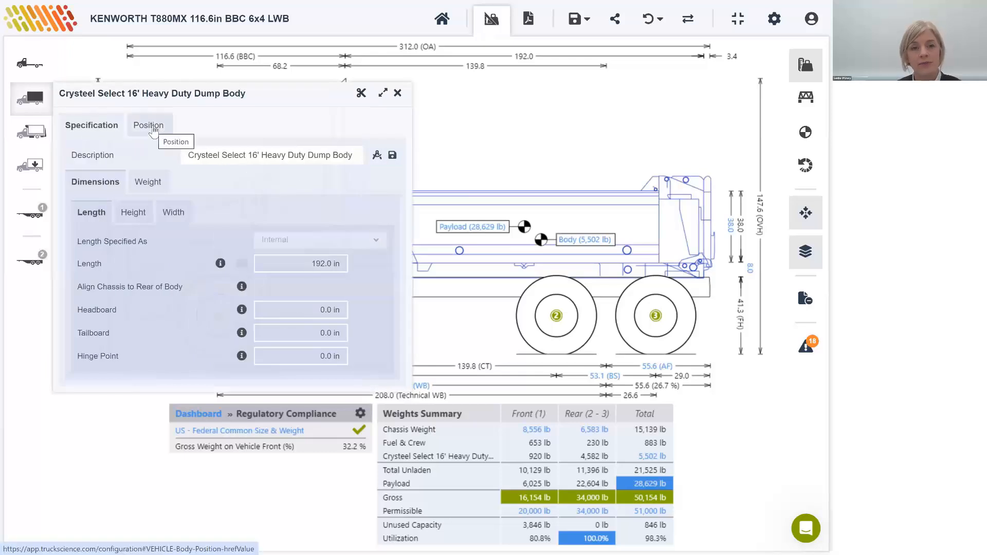
{"action": "left_click", "coordinate": [150, 125]}
{"action": "left_click", "coordinate": [280, 155]}
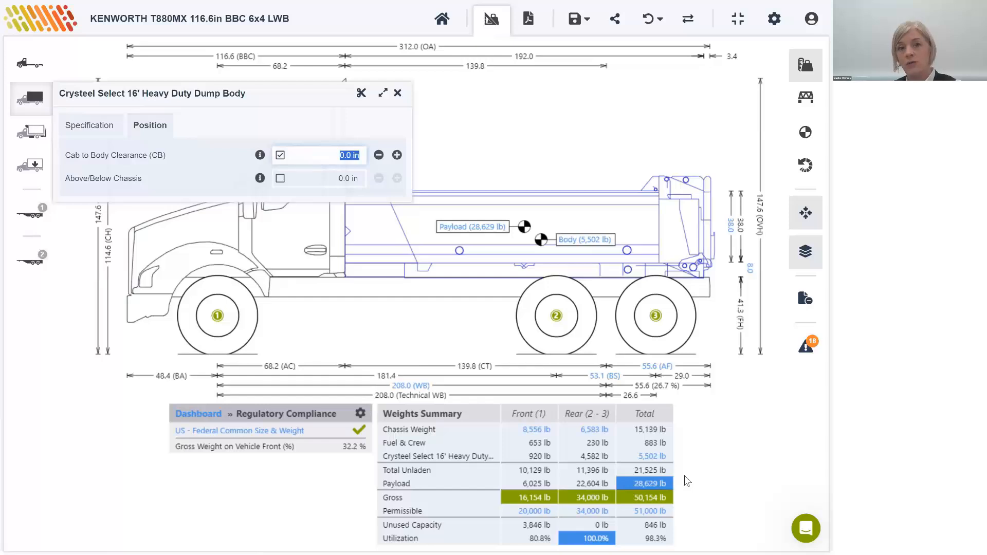
{"action": "type", "text": "5"}
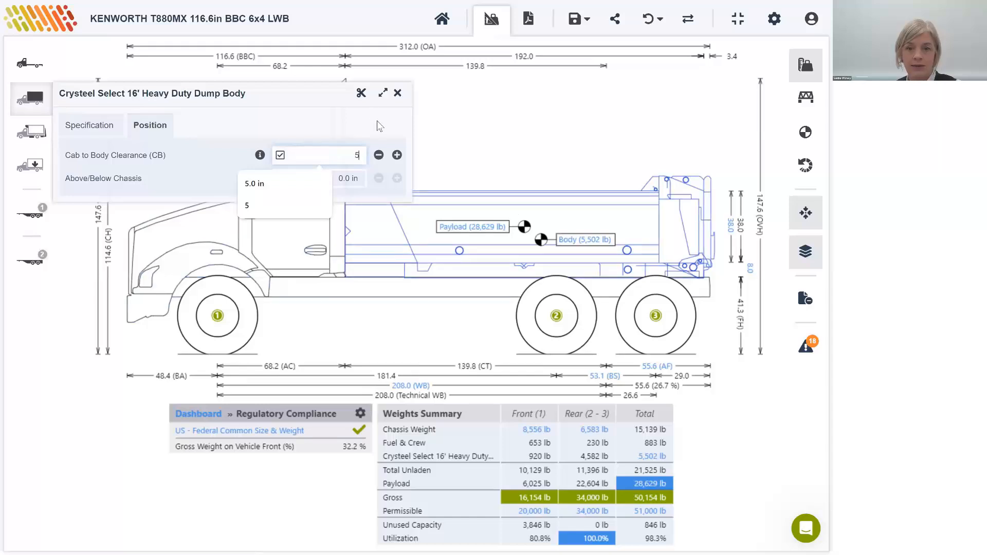
{"action": "key", "text": "Return"}
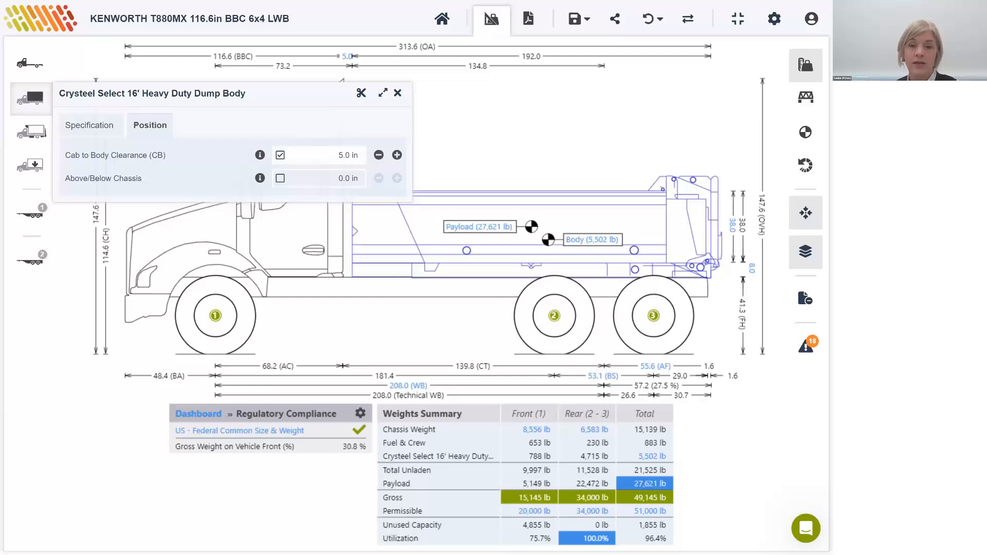
{"action": "left_click", "coordinate": [398, 92]}
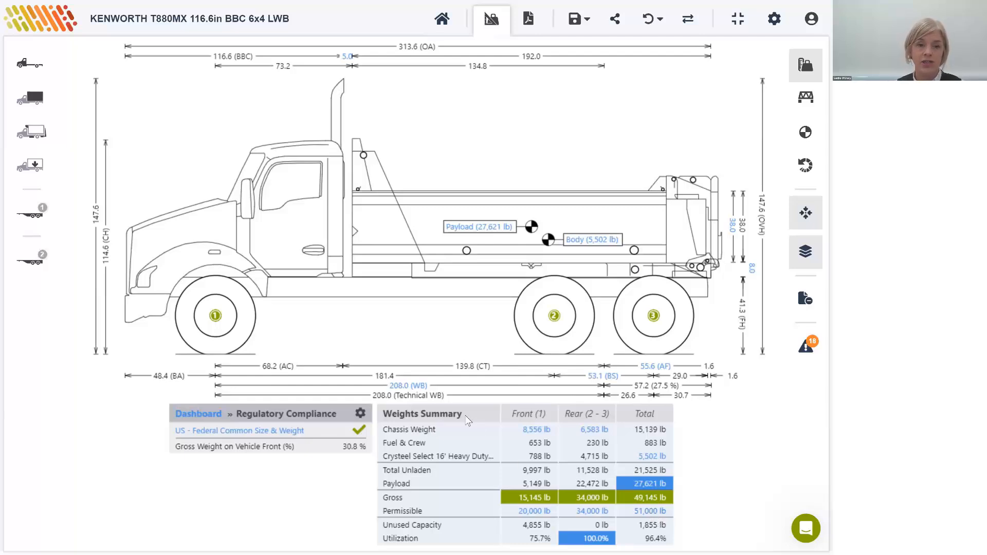
Step: Replace the applied regulations with US - New York (NY) State Roads, searching the regulation list for "ny"
{"action": "left_click", "coordinate": [360, 415]}
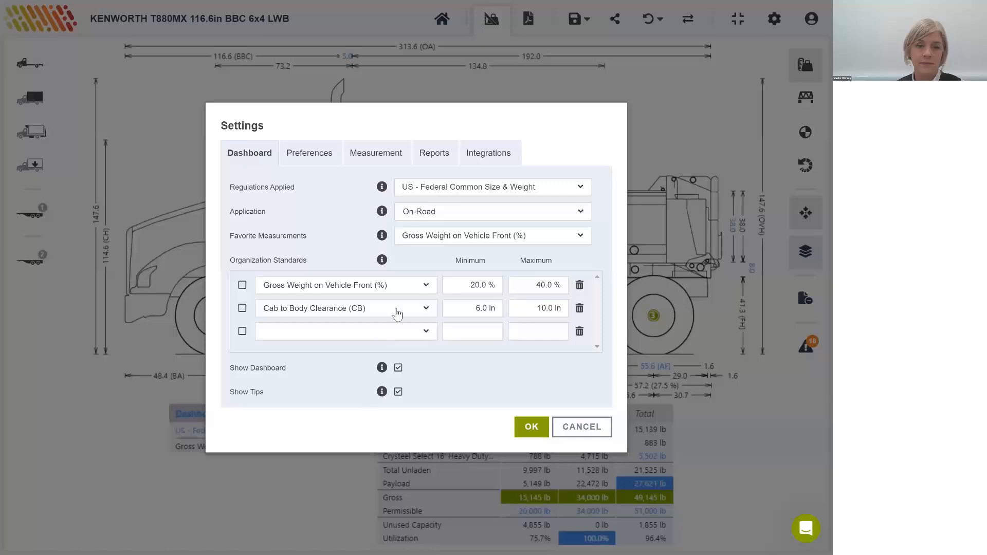
{"action": "triple_click", "coordinate": [293, 191]}
{"action": "left_click", "coordinate": [425, 194]}
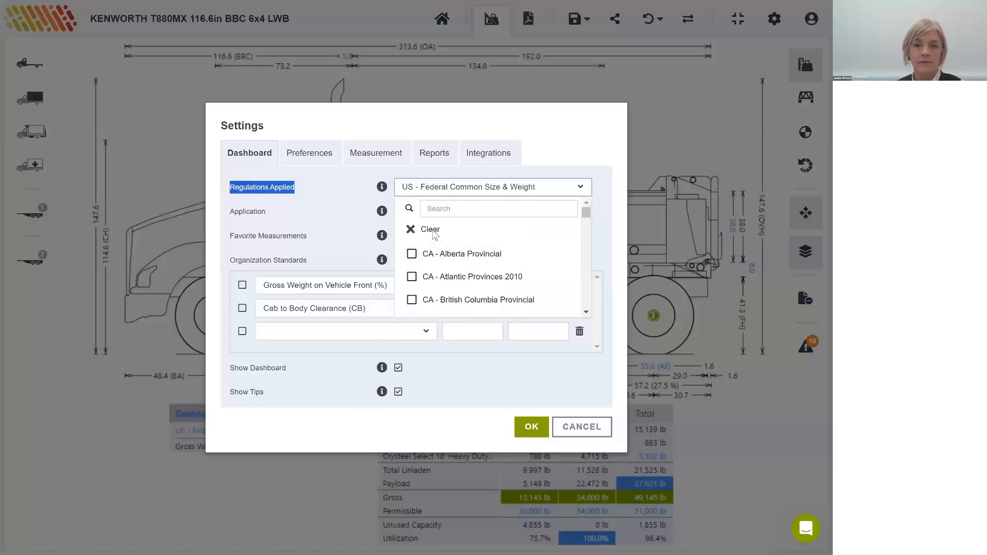
{"action": "left_click", "coordinate": [434, 234]}
{"action": "right_click", "coordinate": [475, 213]}
{"action": "left_click", "coordinate": [446, 207]}
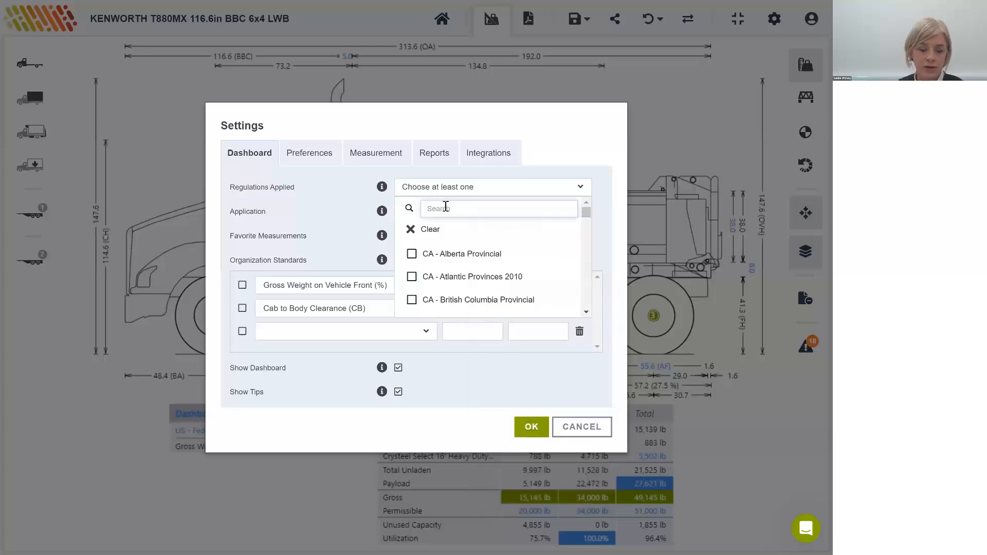
{"action": "type", "text": "ny"}
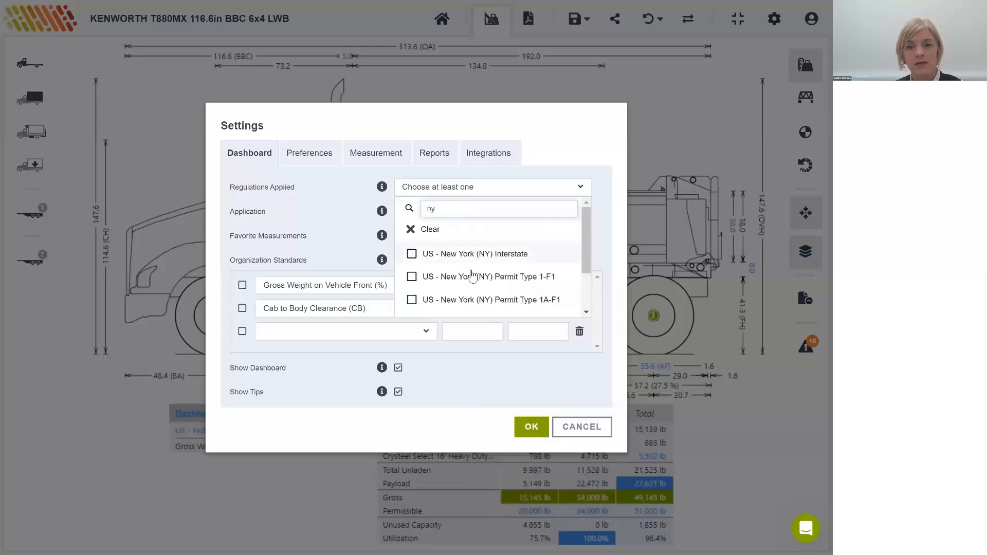
{"action": "scroll", "coordinate": [470, 277], "scroll_direction": "down", "scroll_amount": 2}
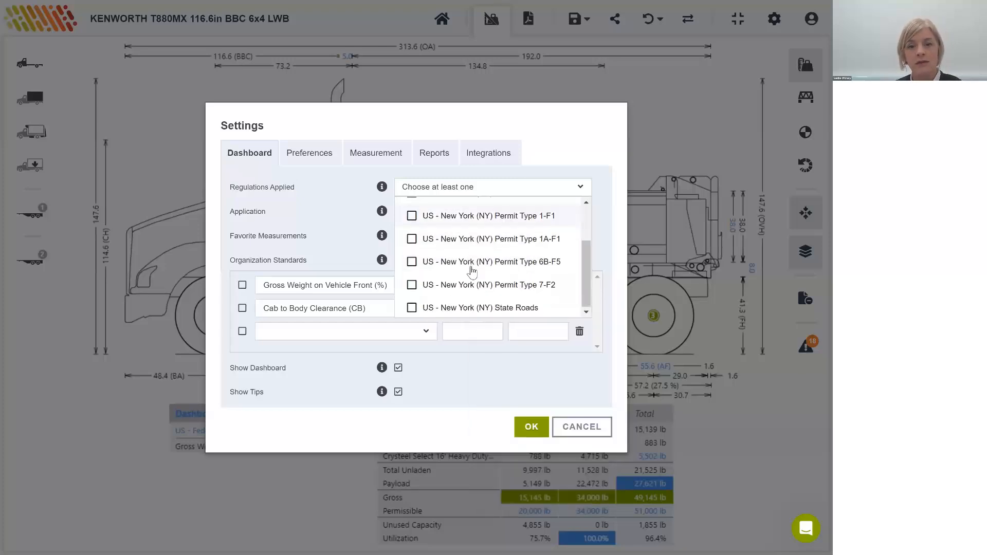
{"action": "left_click", "coordinate": [453, 307]}
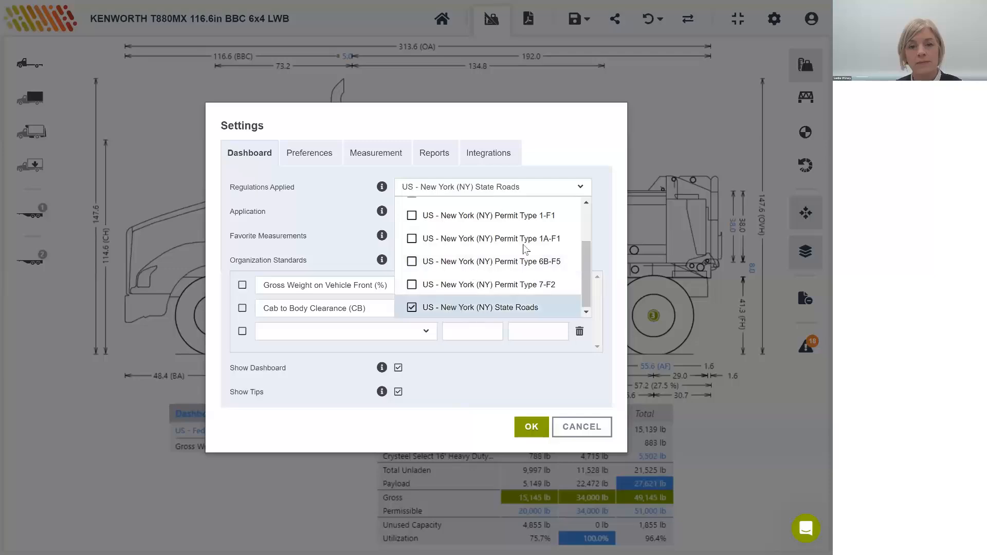
{"action": "left_click", "coordinate": [570, 129]}
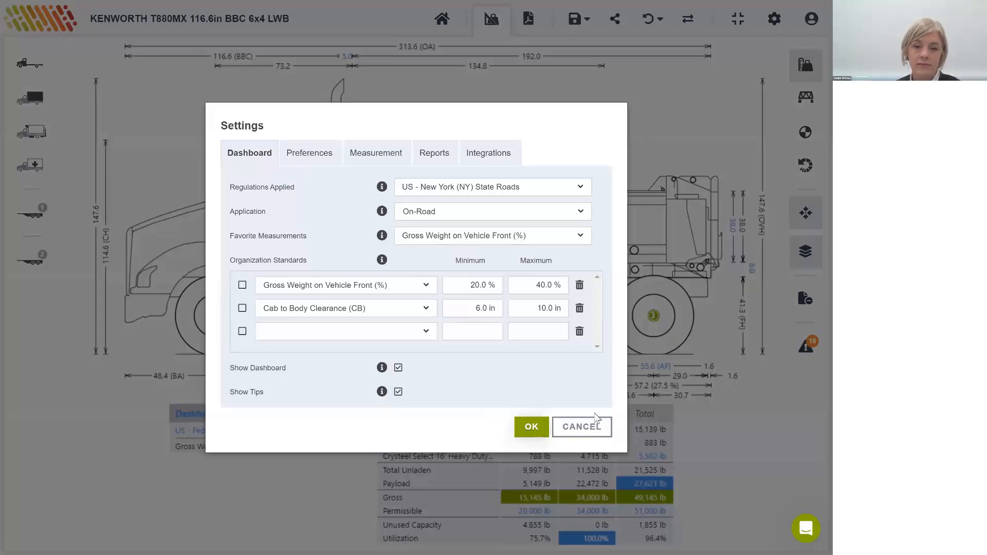
{"action": "left_click", "coordinate": [532, 427]}
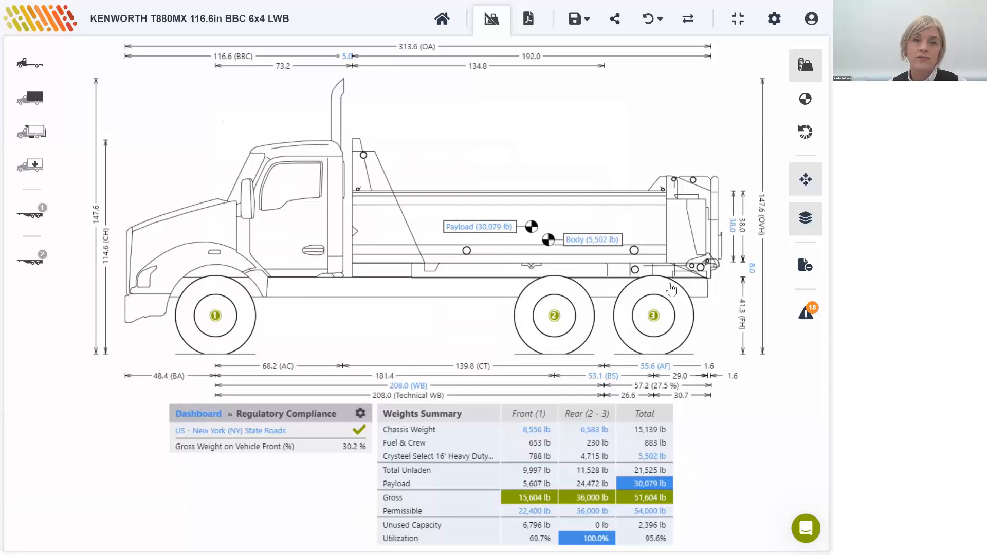
Step: Add a pusher axle to the chassis ahead of the rear axles
{"action": "left_click", "coordinate": [36, 74]}
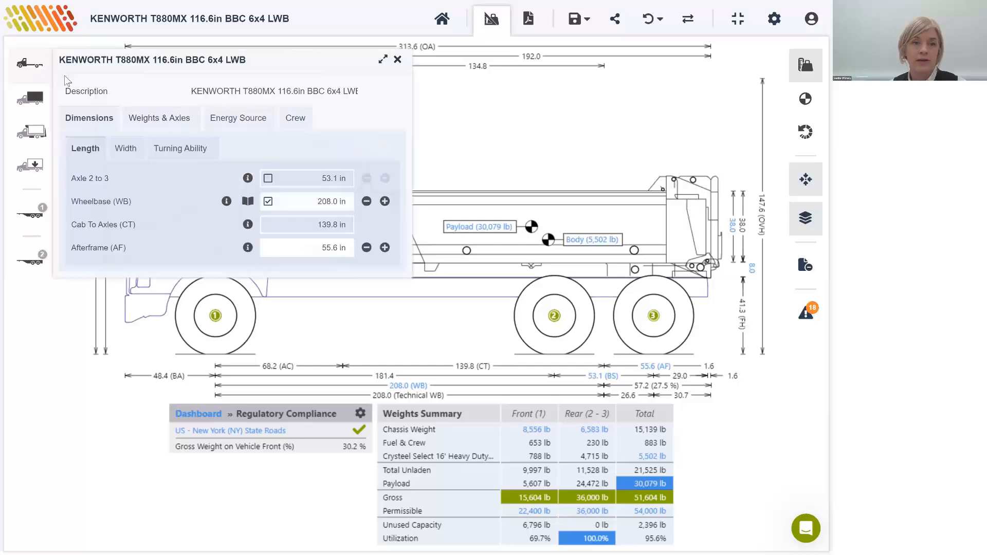
{"action": "left_click", "coordinate": [152, 122]}
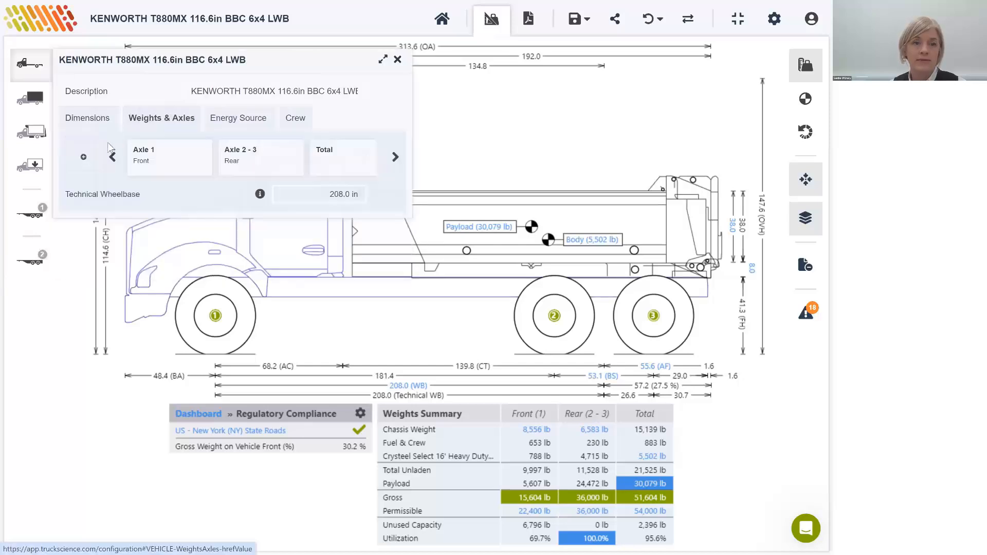
{"action": "left_click", "coordinate": [84, 156]}
{"action": "left_click", "coordinate": [84, 180]}
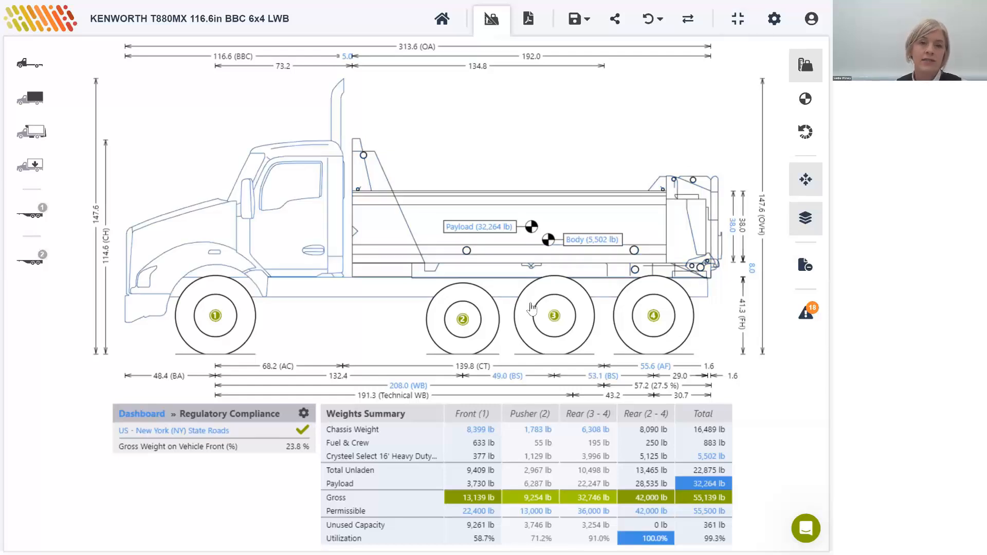
Step: Replace the applied regulations with US - Delaware (DE) State Roads, searching the regulation list for "de"
{"action": "left_click", "coordinate": [304, 414]}
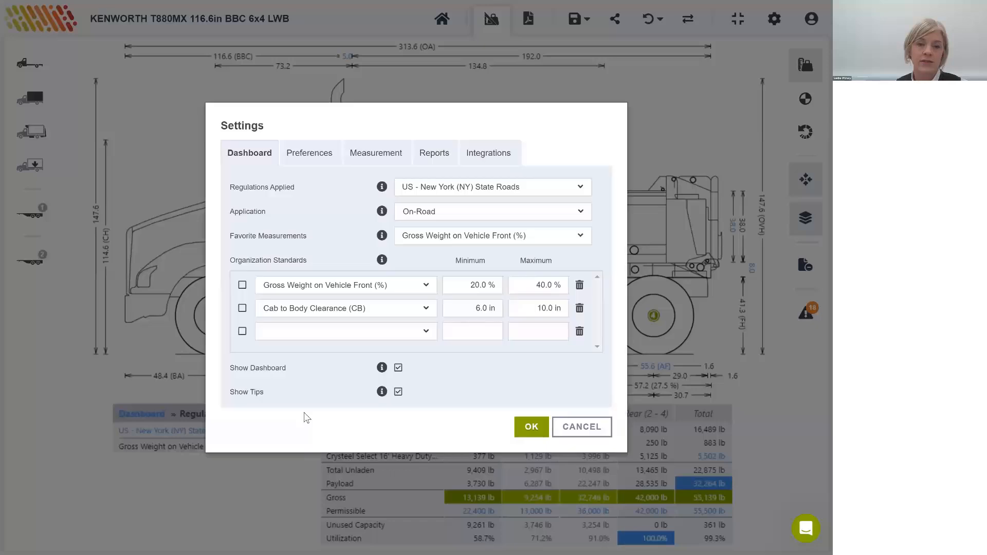
{"action": "left_click", "coordinate": [480, 189]}
{"action": "left_click", "coordinate": [435, 237]}
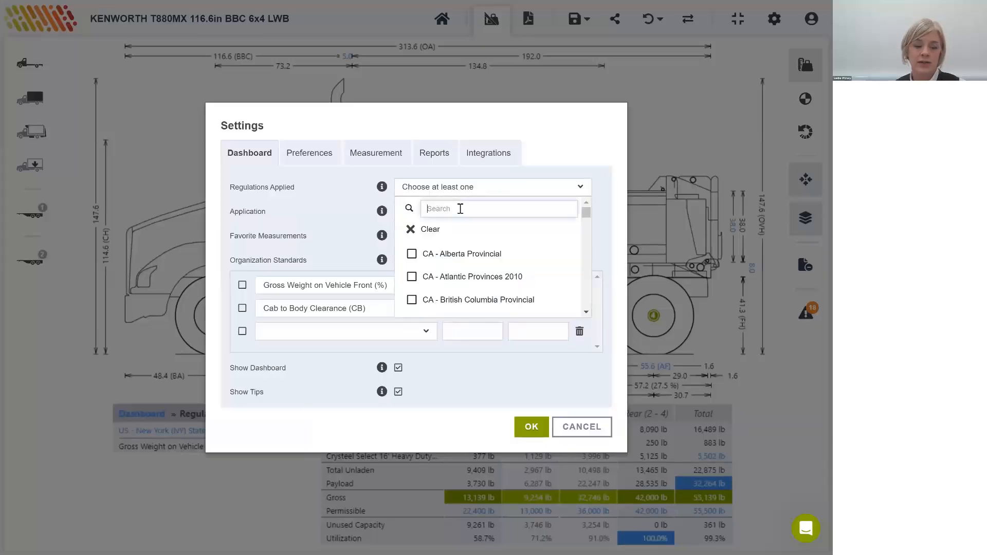
{"action": "left_click", "coordinate": [460, 209]}
{"action": "type", "text": "de"}
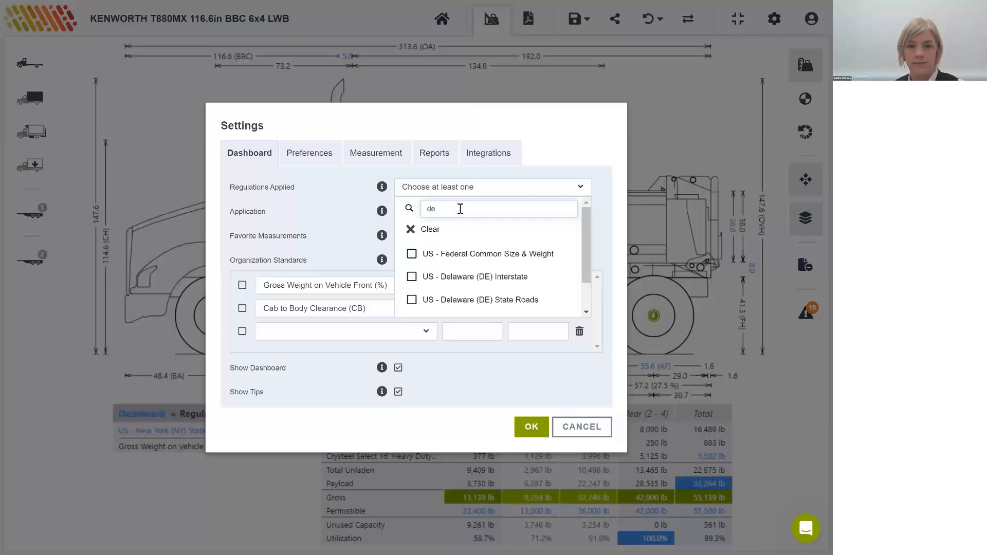
{"action": "left_click", "coordinate": [416, 301]}
{"action": "left_click", "coordinate": [568, 149]}
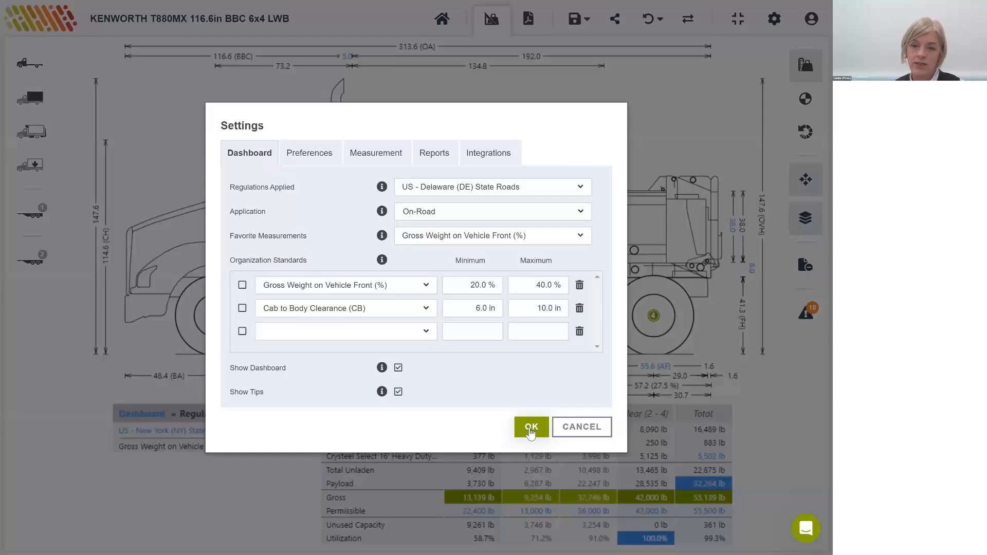
{"action": "left_click", "coordinate": [531, 429]}
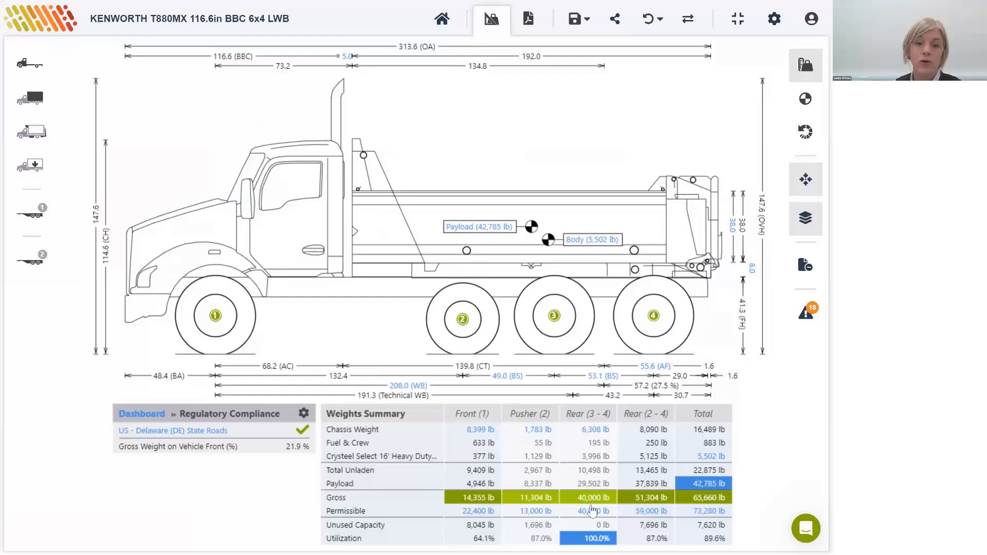
Step: Override the pusher axle's gross axle weight rating (GAWR) and set it to 18,000 lb
{"action": "left_click", "coordinate": [454, 341]}
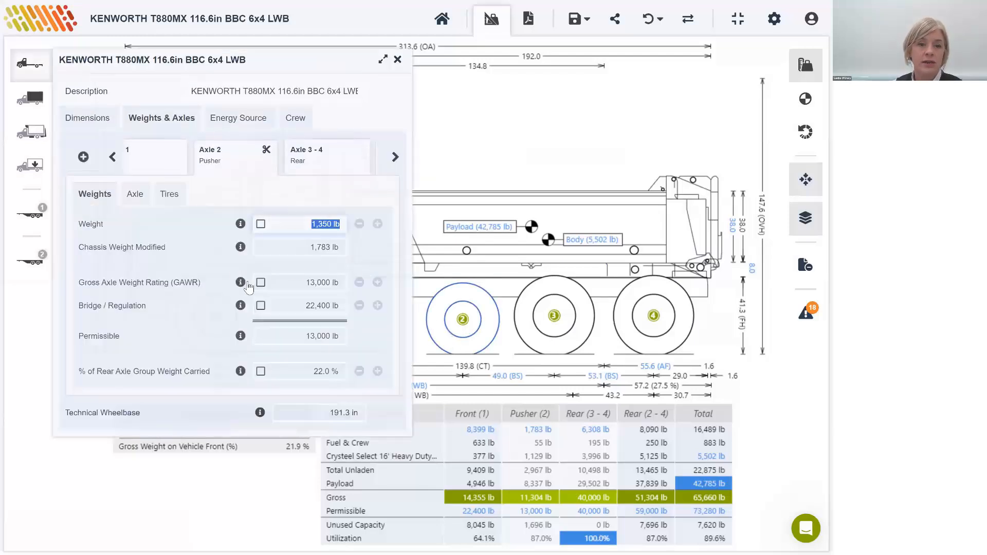
{"action": "left_click", "coordinate": [261, 282]}
{"action": "left_click", "coordinate": [315, 283]}
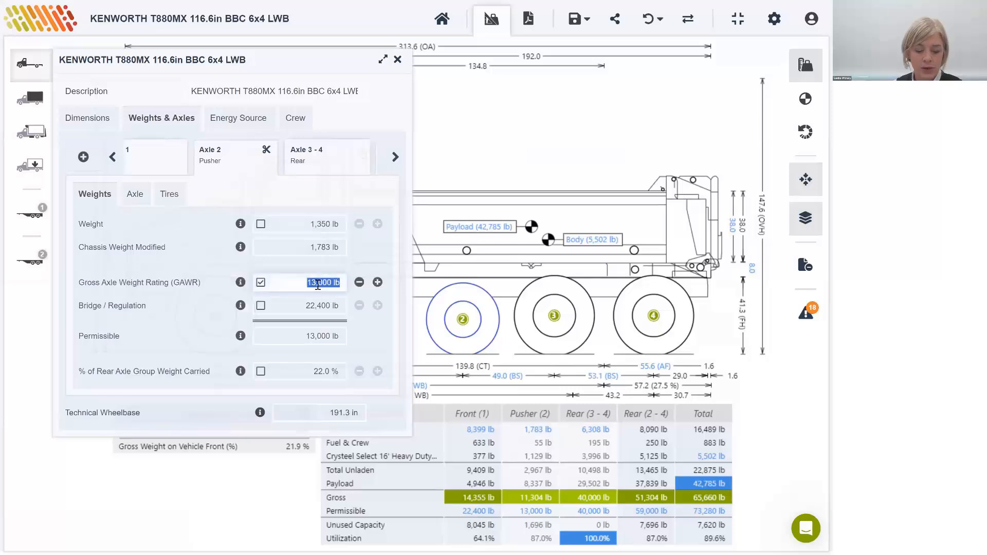
{"action": "type", "text": "18000"}
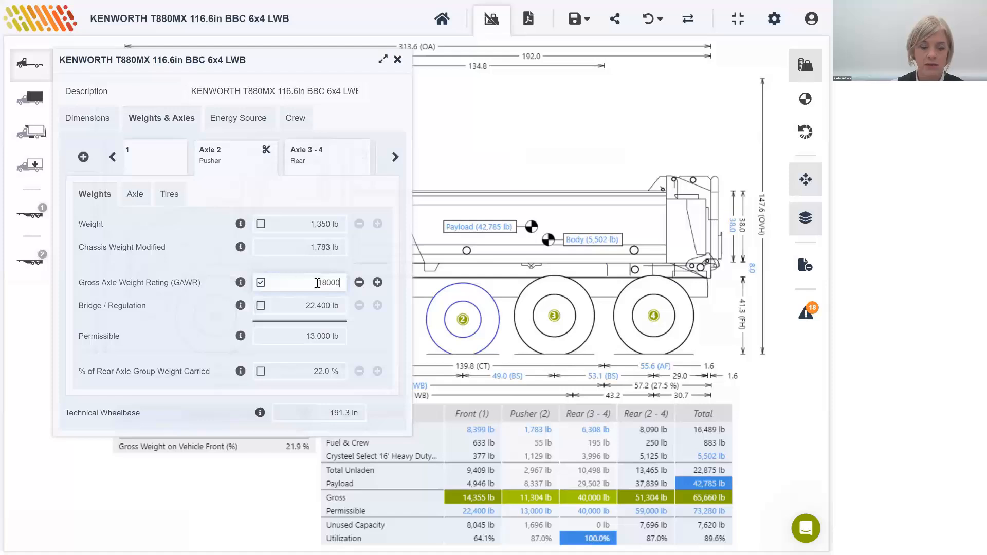
{"action": "key", "text": "Tab"}
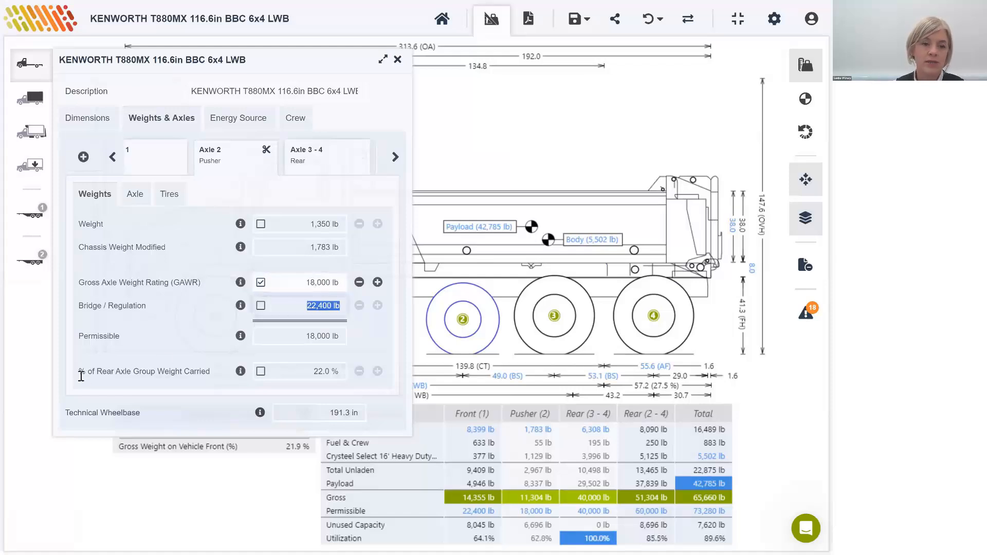
Step: Override the pusher axle's percentage of rear axle group weight carried and set it to 30%
{"action": "left_click", "coordinate": [260, 372]}
{"action": "type", "text": "3"}
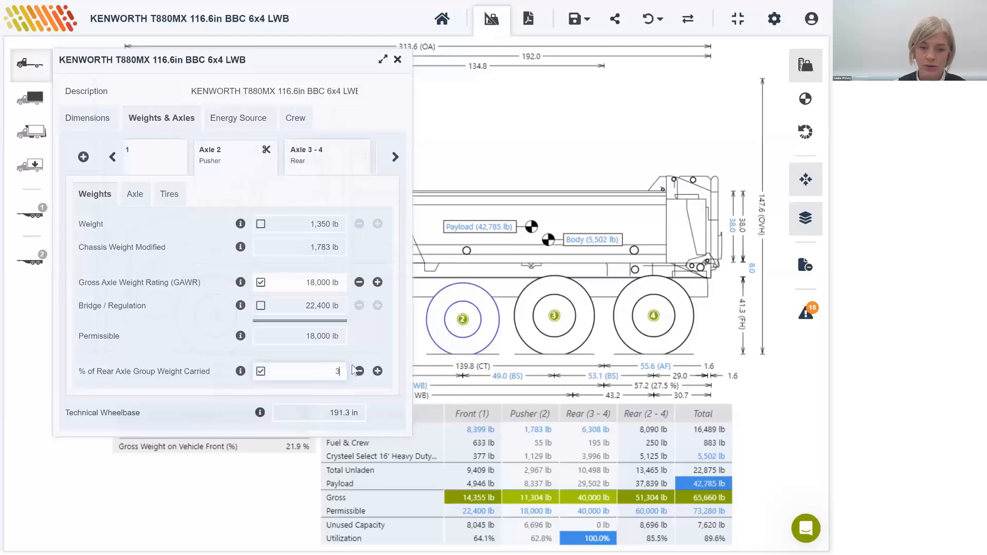
{"action": "type", "text": "0"}
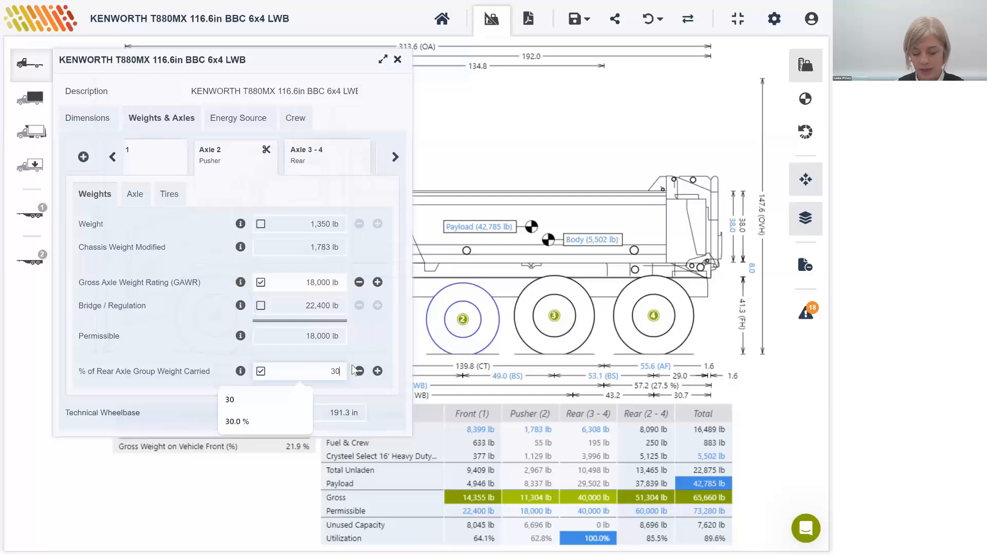
{"action": "key", "text": "Tab"}
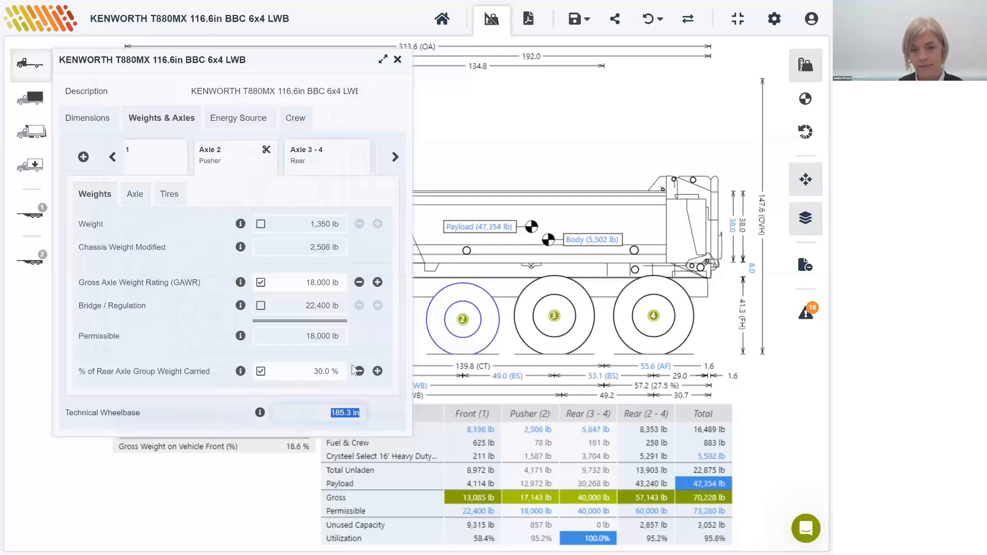
{"action": "left_click", "coordinate": [398, 61]}
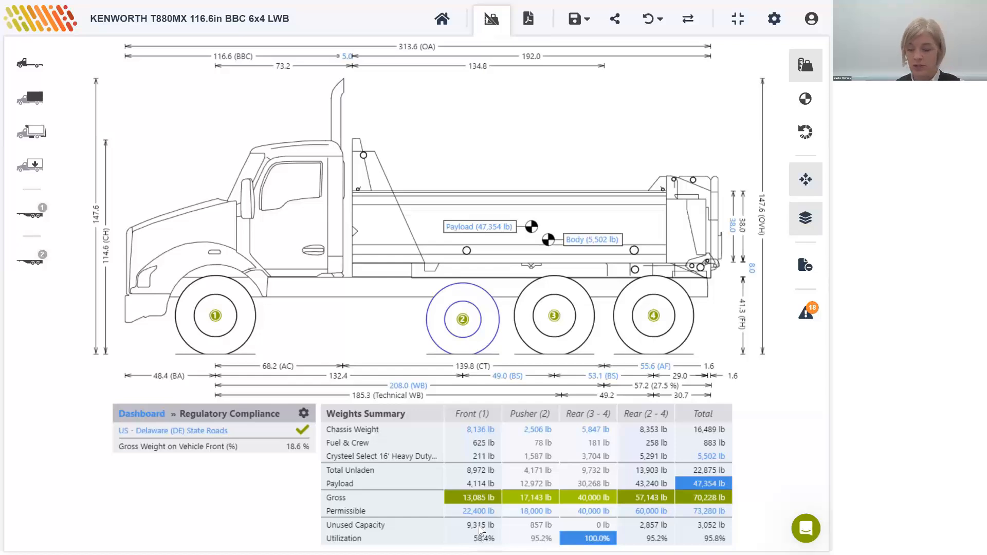
Step: Shift the payload forward by reducing its horizontal center of gravity (CG) to 44%
{"action": "left_click", "coordinate": [486, 234]}
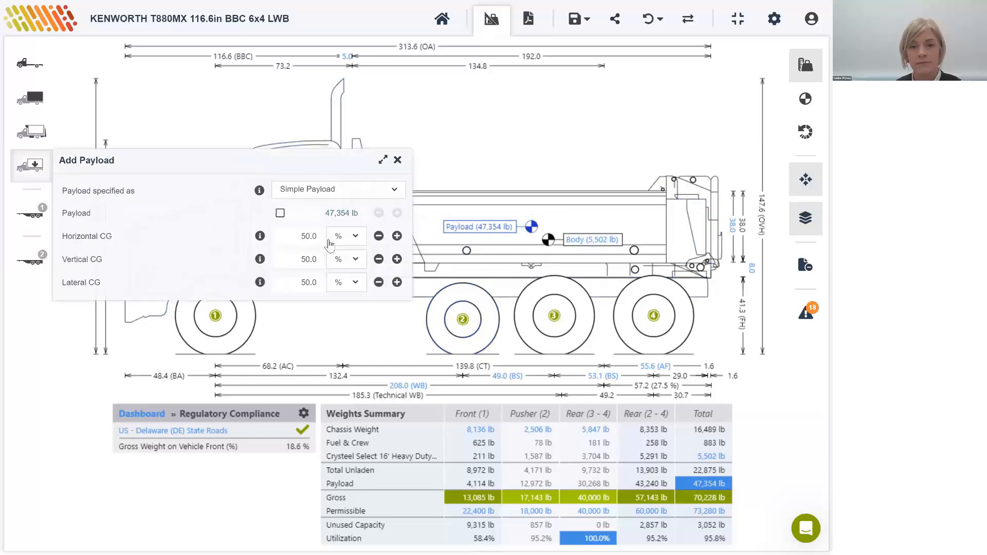
{"action": "left_click", "coordinate": [379, 236]}
{"action": "left_click", "coordinate": [379, 236]}
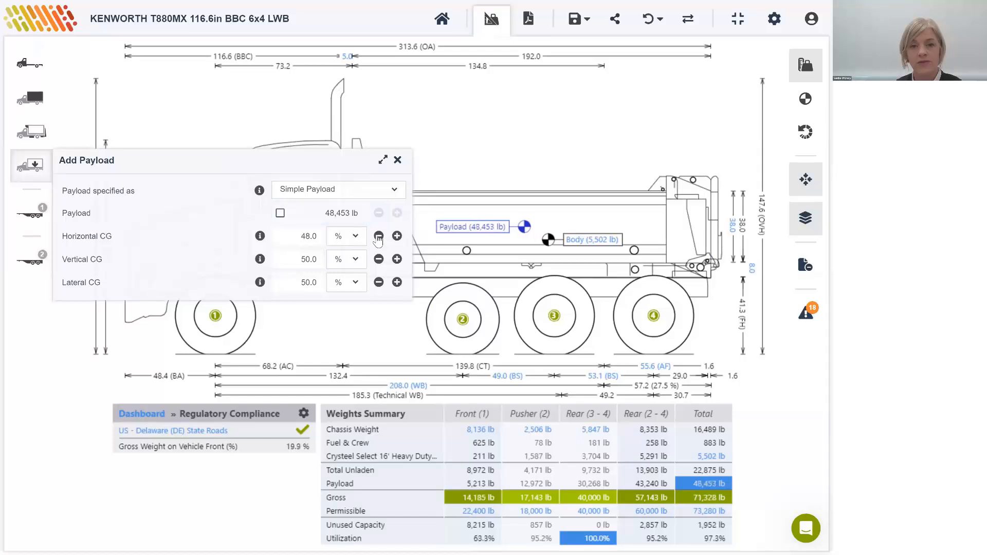
{"action": "left_click", "coordinate": [379, 236]}
{"action": "left_click", "coordinate": [378, 236]}
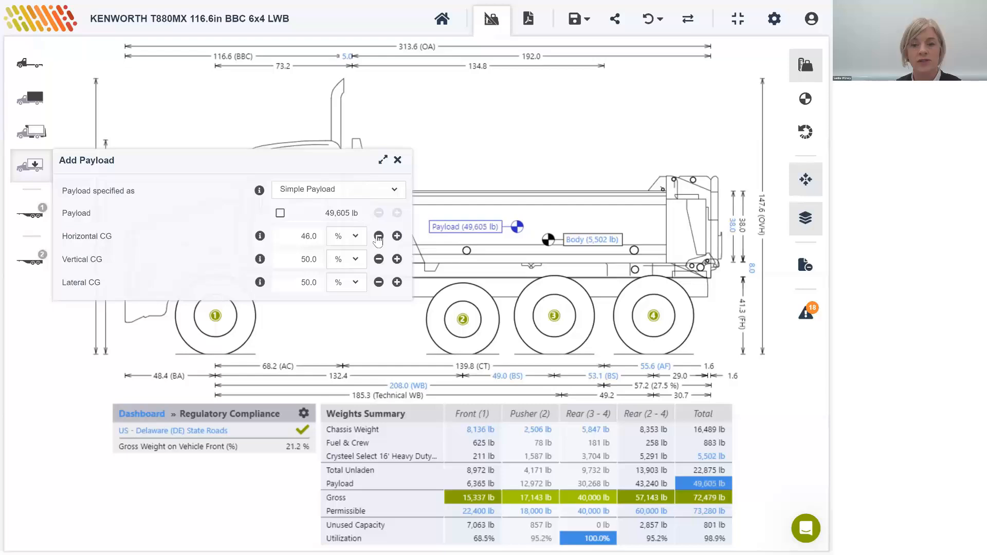
{"action": "left_click", "coordinate": [378, 236]}
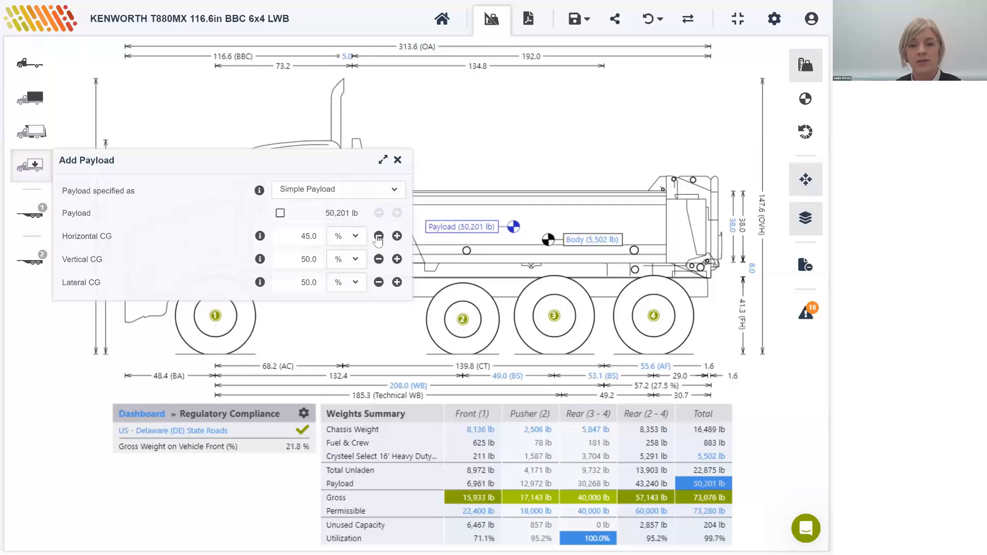
{"action": "left_click", "coordinate": [379, 236]}
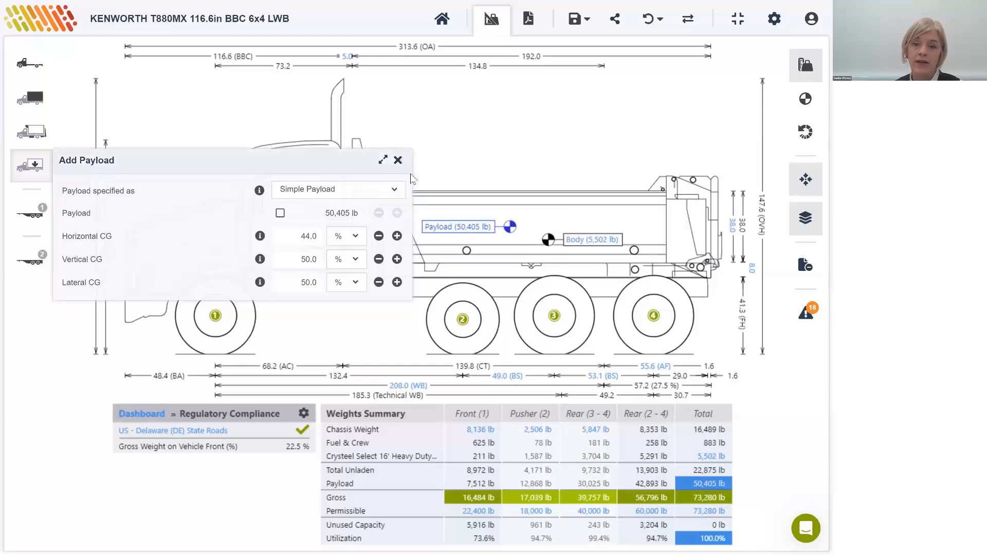
{"action": "left_click", "coordinate": [397, 160]}
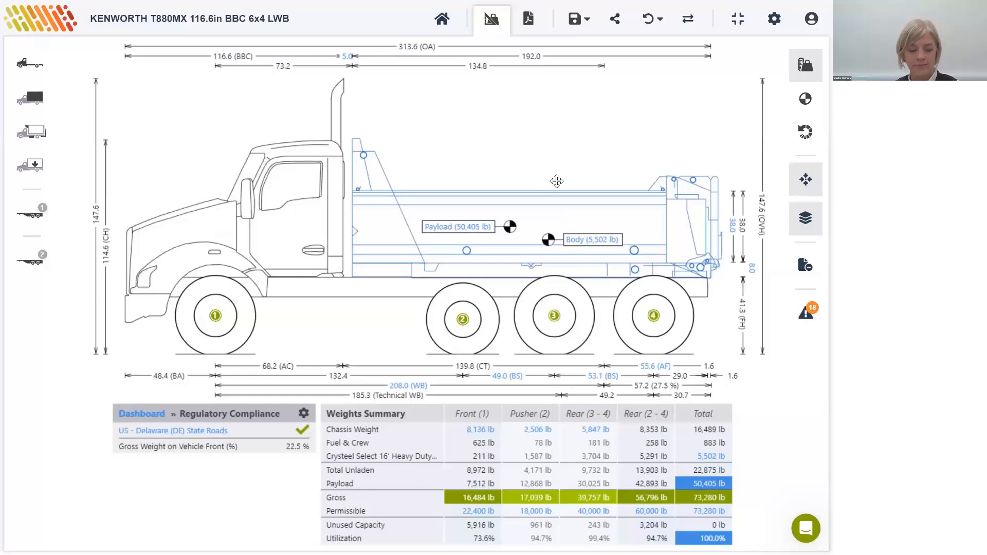
Step: Replace the applied regulations with US - Georgia (GA) Interstate, searching the regulation list for "georgia", and dismiss the resulting tip
{"action": "left_click", "coordinate": [304, 414]}
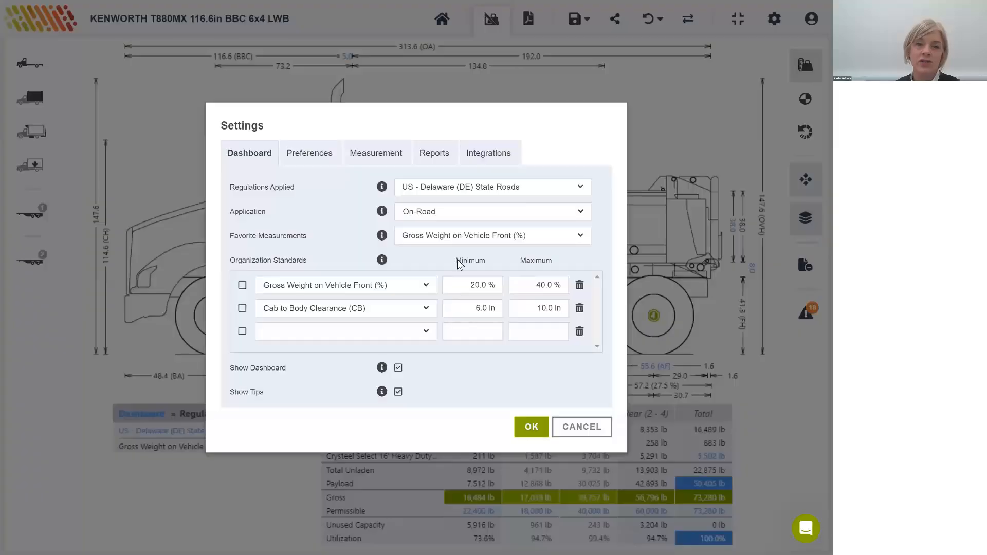
{"action": "left_click", "coordinate": [483, 190]}
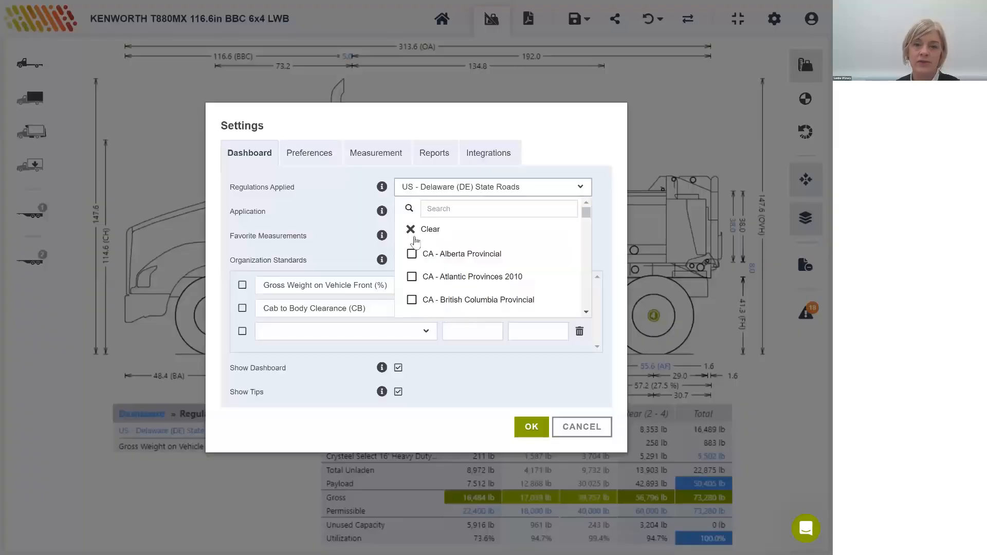
{"action": "left_click", "coordinate": [440, 234]}
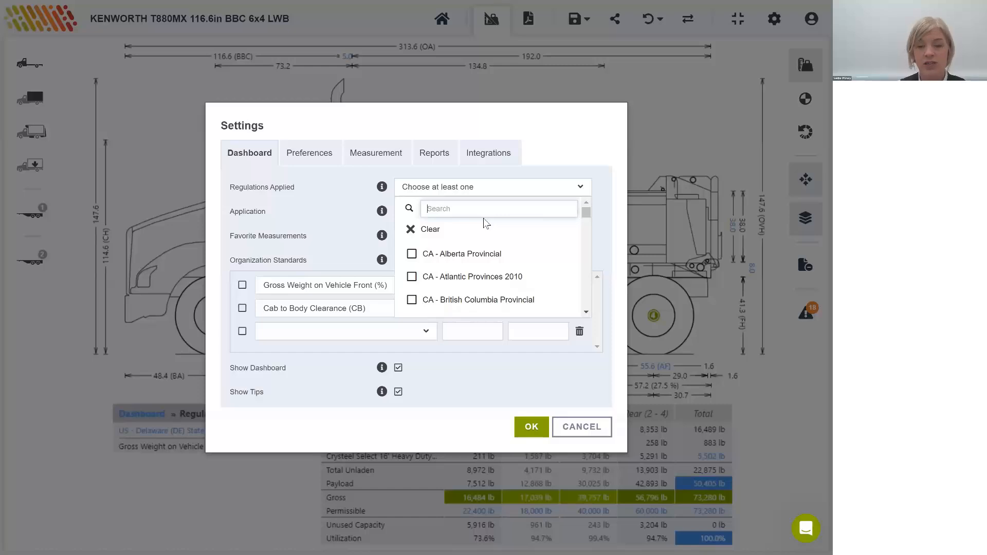
{"action": "type", "text": "georg"}
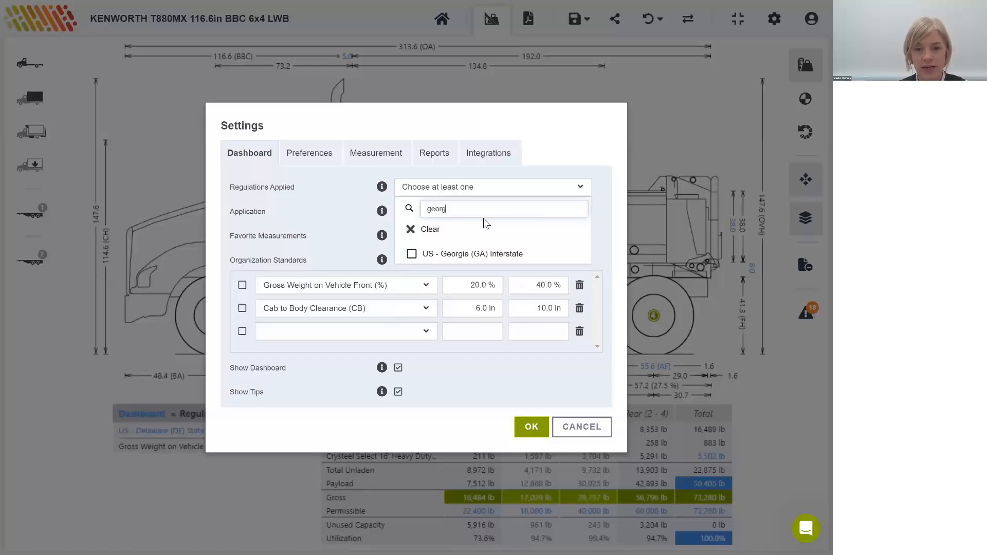
{"action": "type", "text": "ia"}
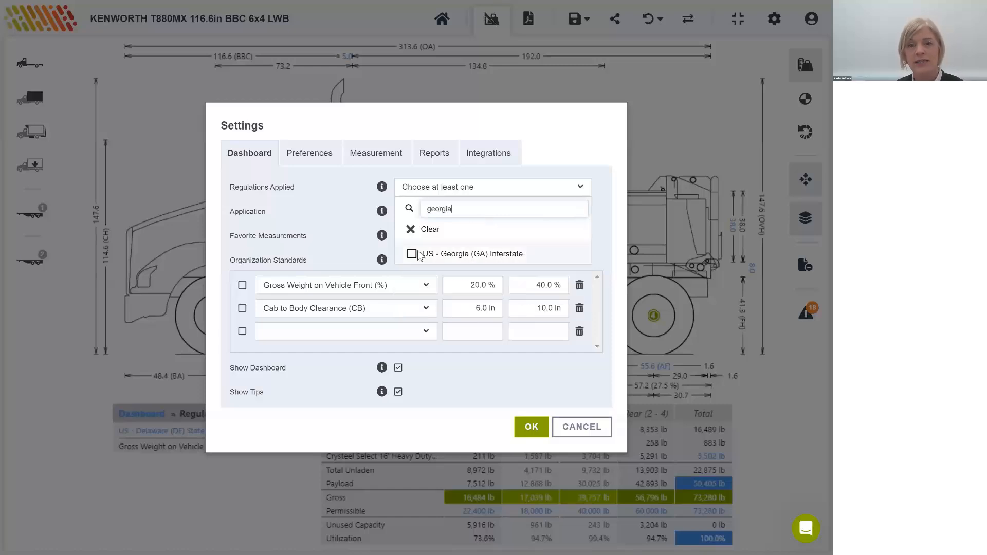
{"action": "left_click", "coordinate": [412, 254]}
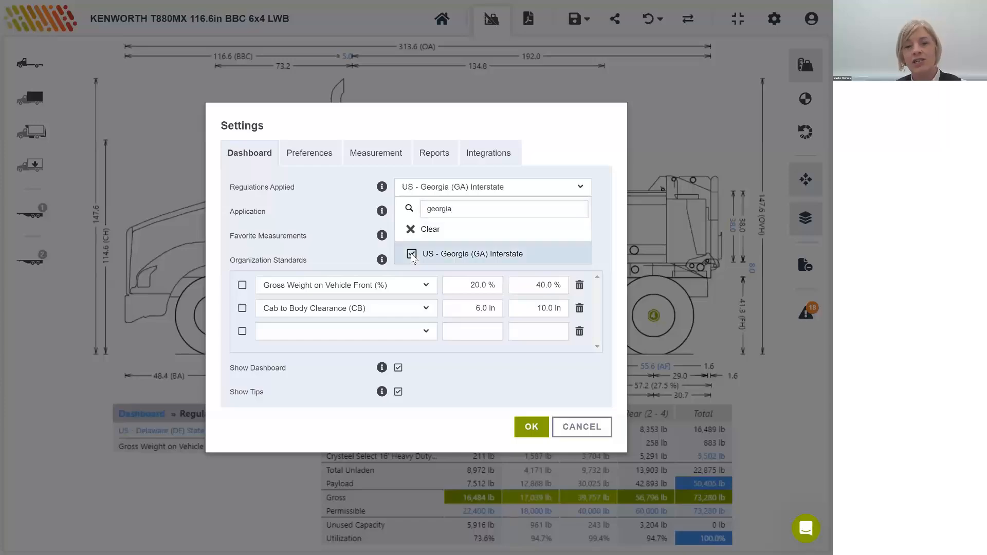
{"action": "left_click", "coordinate": [583, 144]}
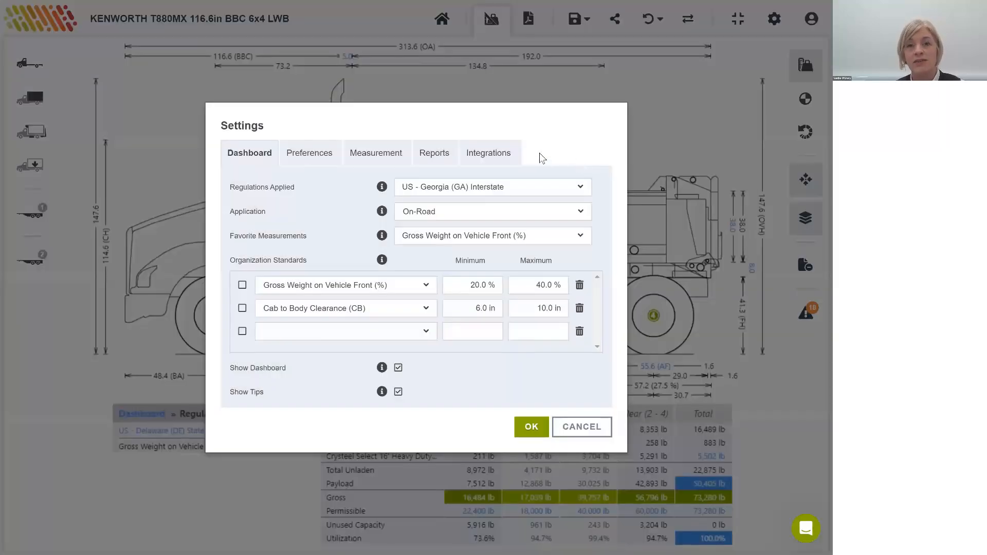
{"action": "left_click", "coordinate": [530, 432]}
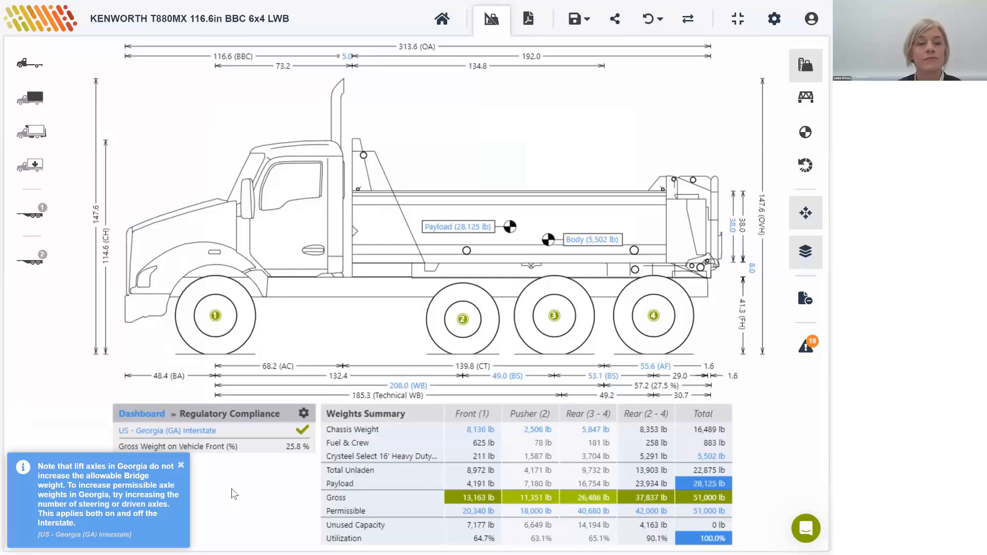
{"action": "left_click", "coordinate": [183, 466]}
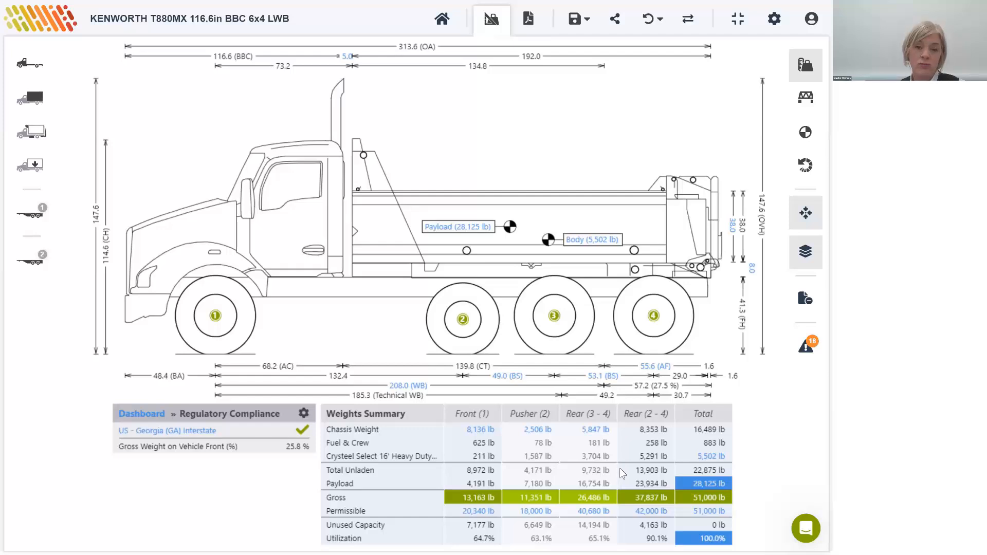
Step: Remove the pusher axle (axle 2) from the calculation and close the chassis settings
{"action": "left_click", "coordinate": [459, 327]}
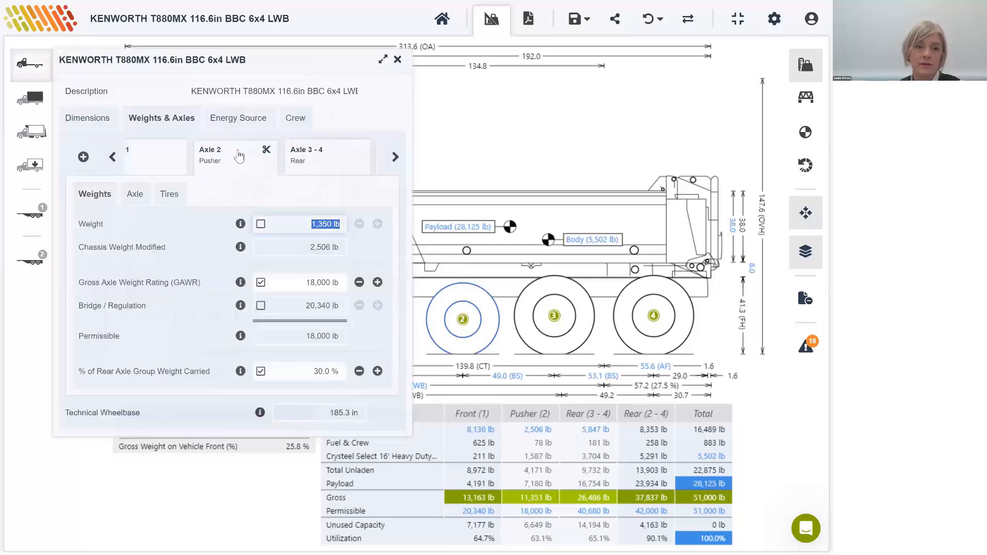
{"action": "left_click", "coordinate": [267, 150]}
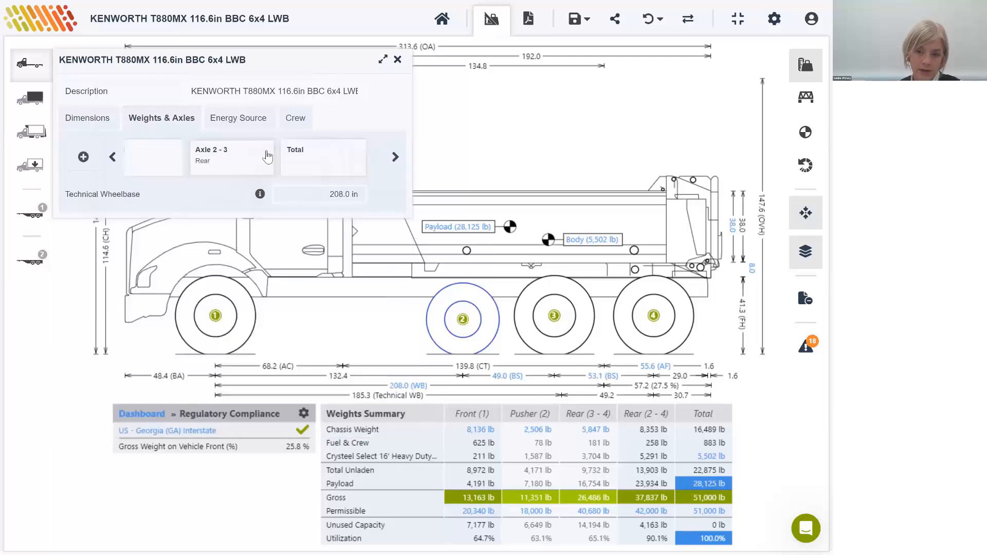
{"action": "left_click", "coordinate": [399, 60]}
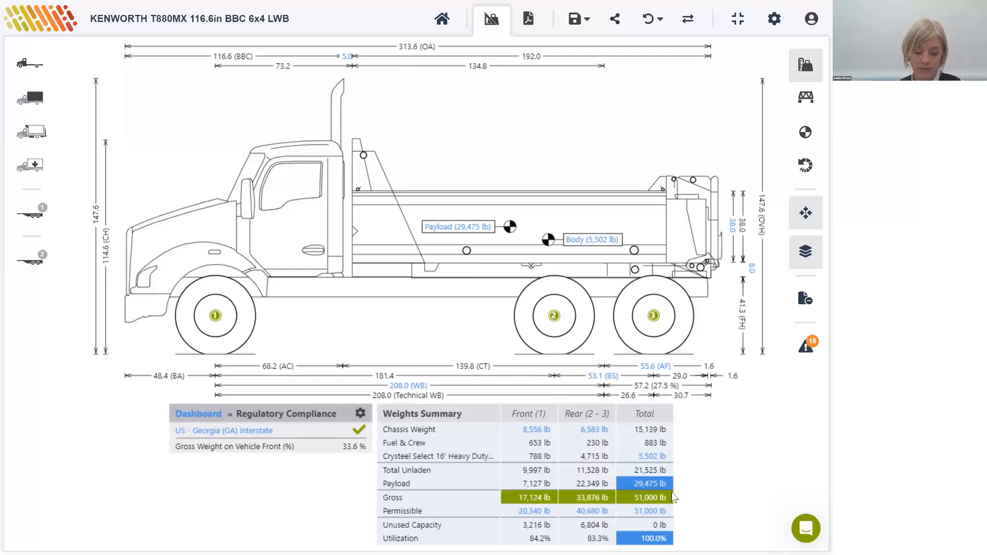
Step: Replace the applied regulations with US - Idaho (ID) State Roads, searching the regulation list for "idaho"
{"action": "left_click", "coordinate": [360, 414]}
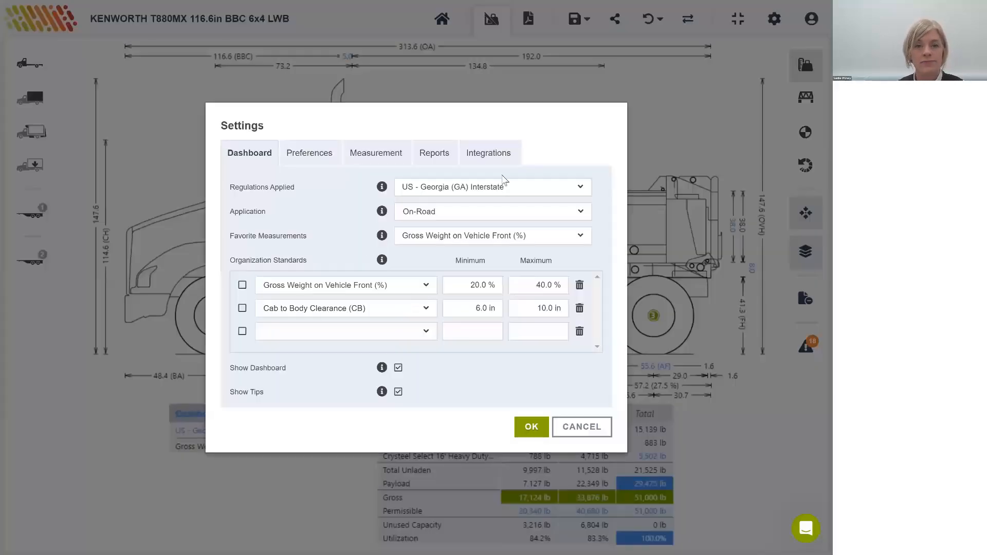
{"action": "left_click", "coordinate": [493, 190]}
{"action": "left_click", "coordinate": [411, 229]}
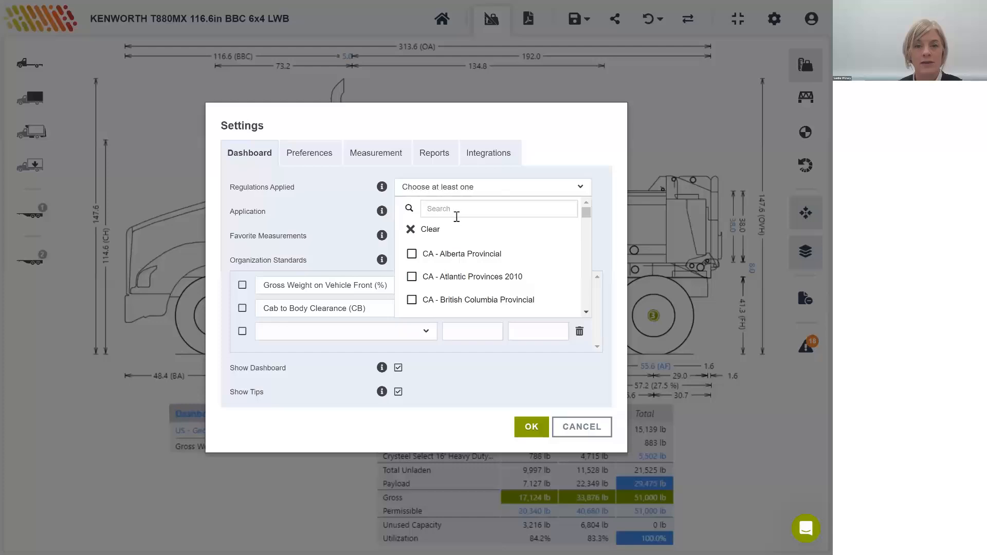
{"action": "type", "text": "idaho"}
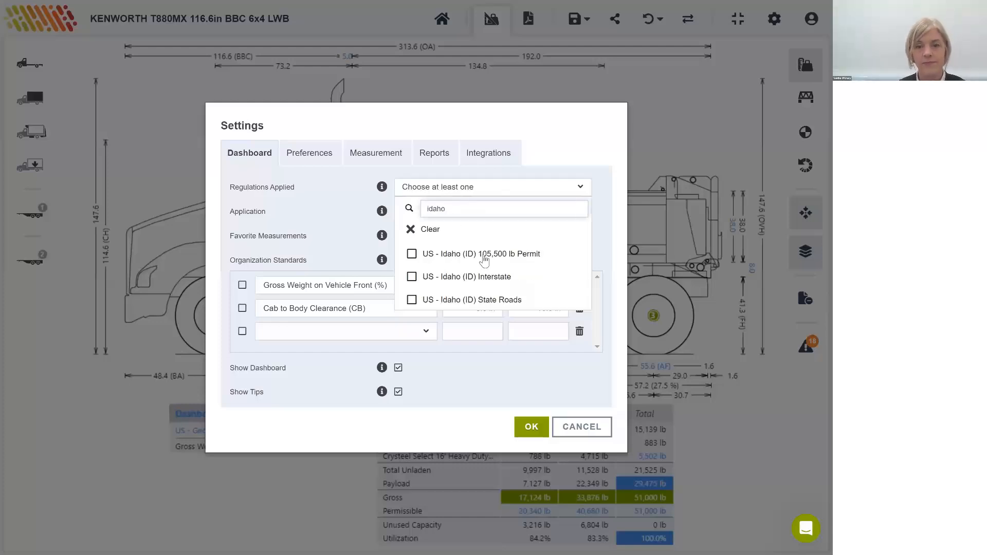
{"action": "left_click", "coordinate": [485, 300]}
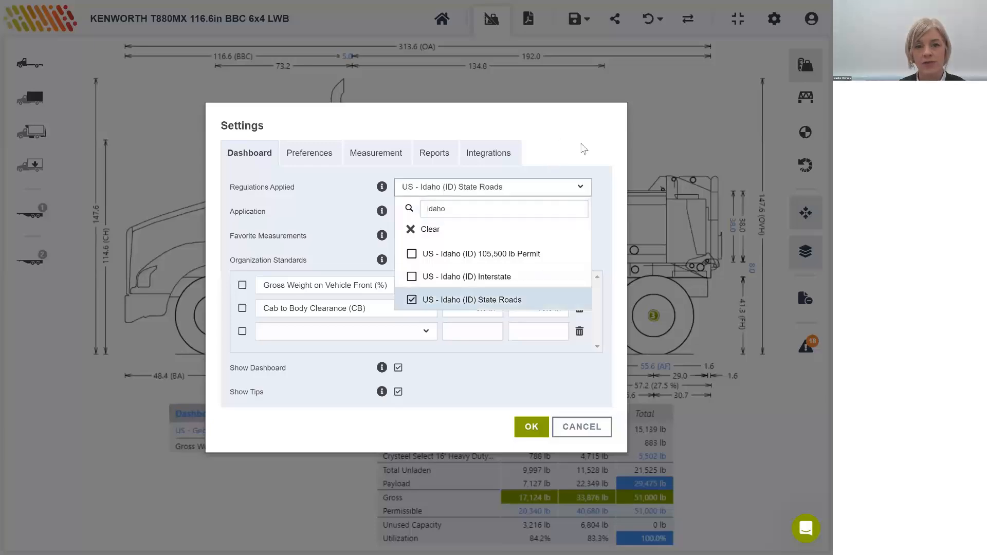
{"action": "left_click", "coordinate": [529, 430]}
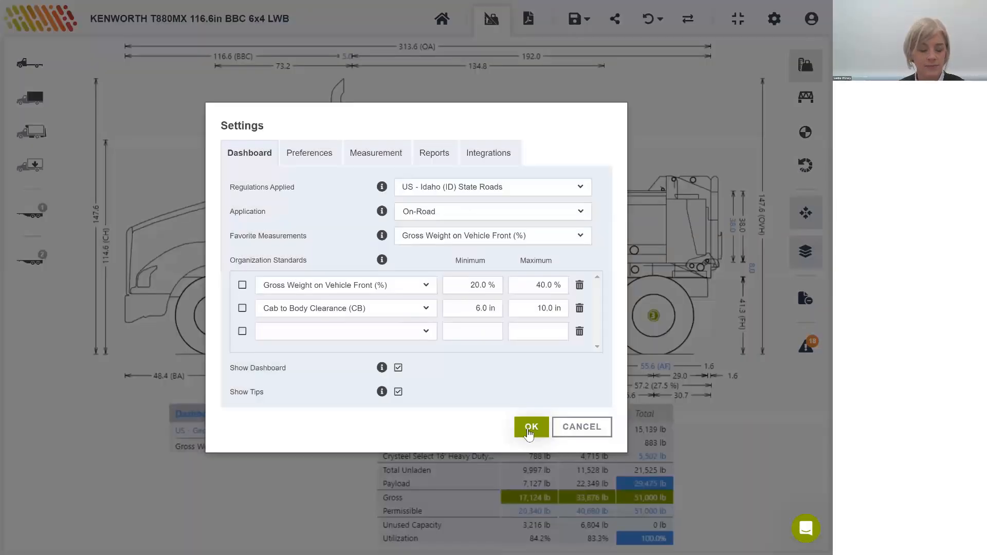
{"action": "left_click", "coordinate": [531, 428]}
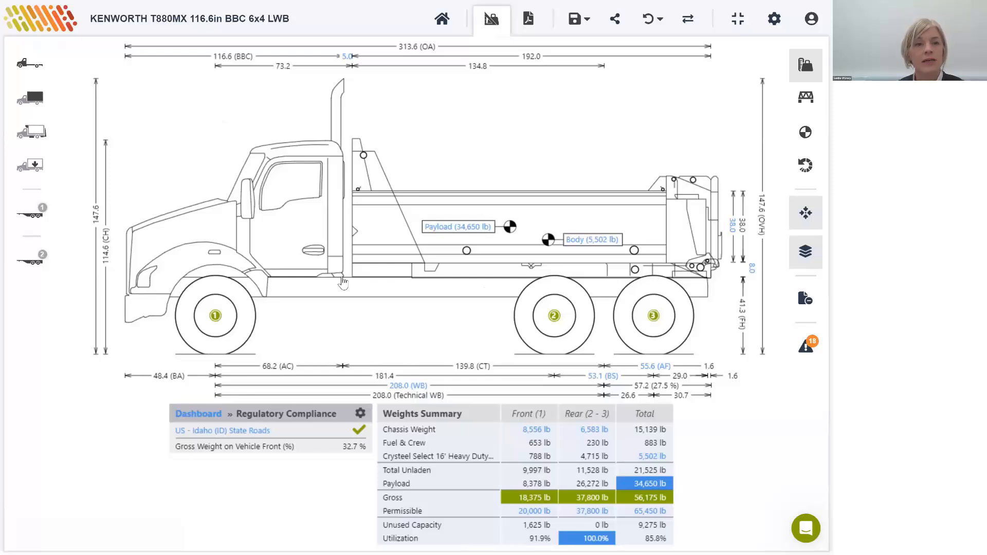
Step: Add a pusher axle back to the chassis ahead of the rear axles
{"action": "left_click", "coordinate": [31, 64]}
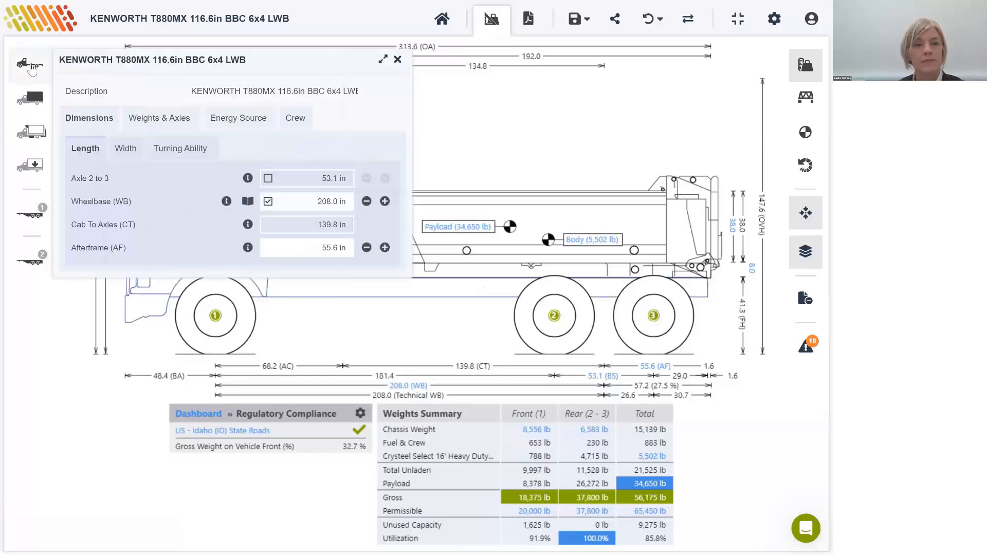
{"action": "left_click", "coordinate": [162, 119]}
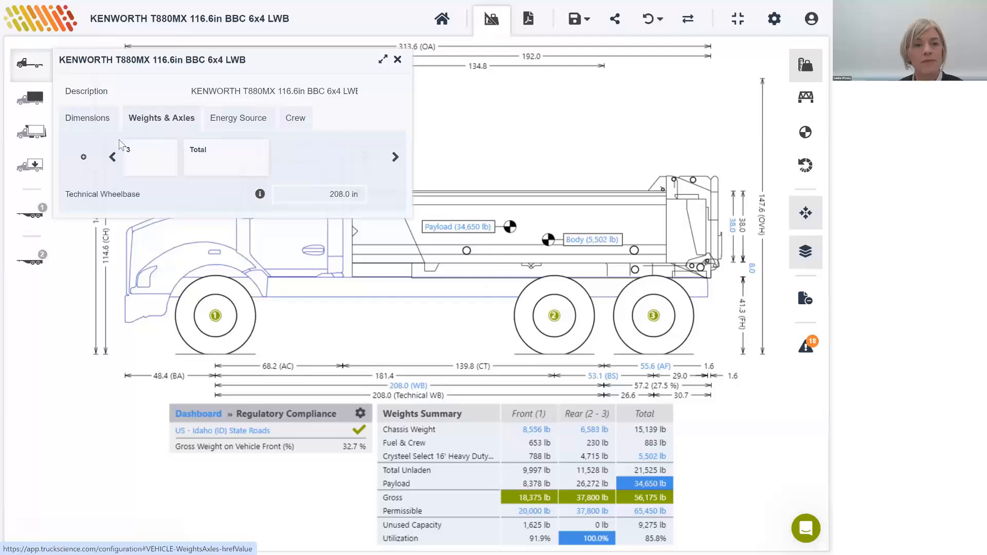
{"action": "left_click", "coordinate": [78, 163]}
{"action": "left_click", "coordinate": [78, 181]}
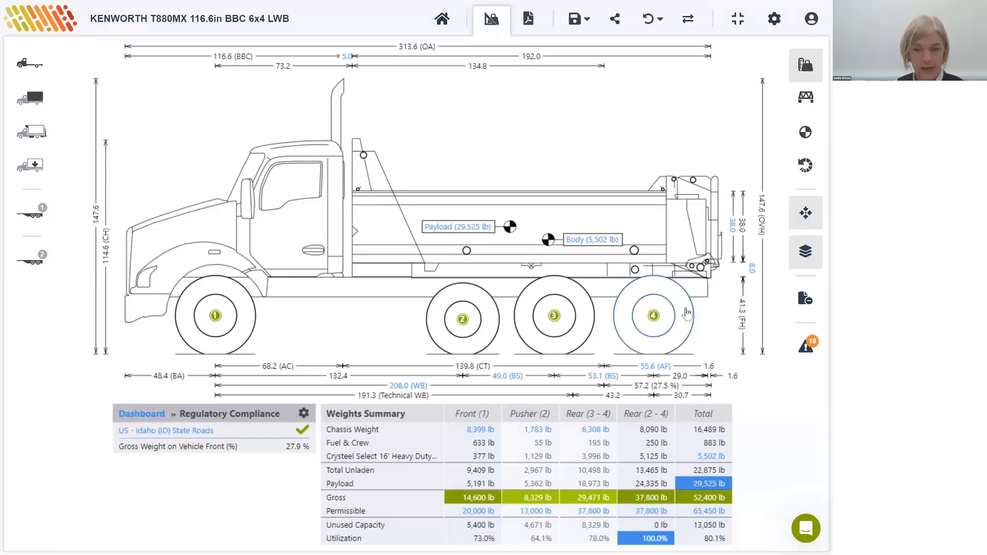
Step: From the bridge axle-spacing view, override the distance between axles 2 and 3 to 97 in and return to the weights summary view
{"action": "left_click", "coordinate": [805, 101]}
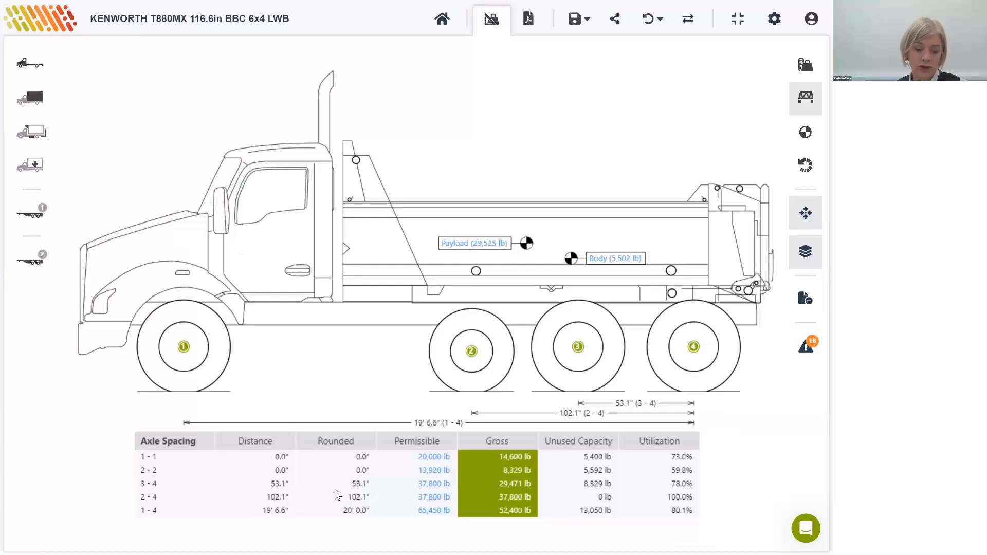
{"action": "left_click", "coordinate": [31, 66]}
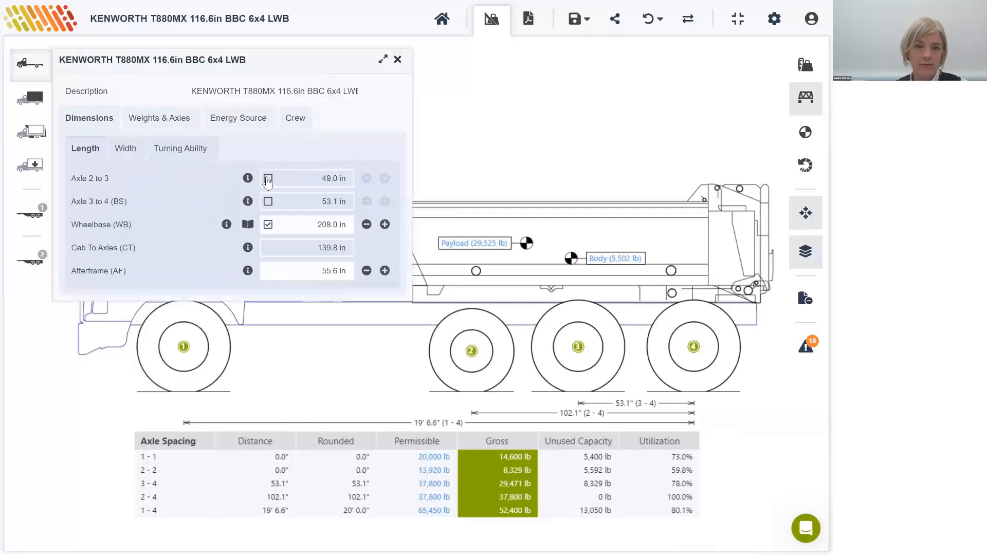
{"action": "left_click", "coordinate": [327, 185]}
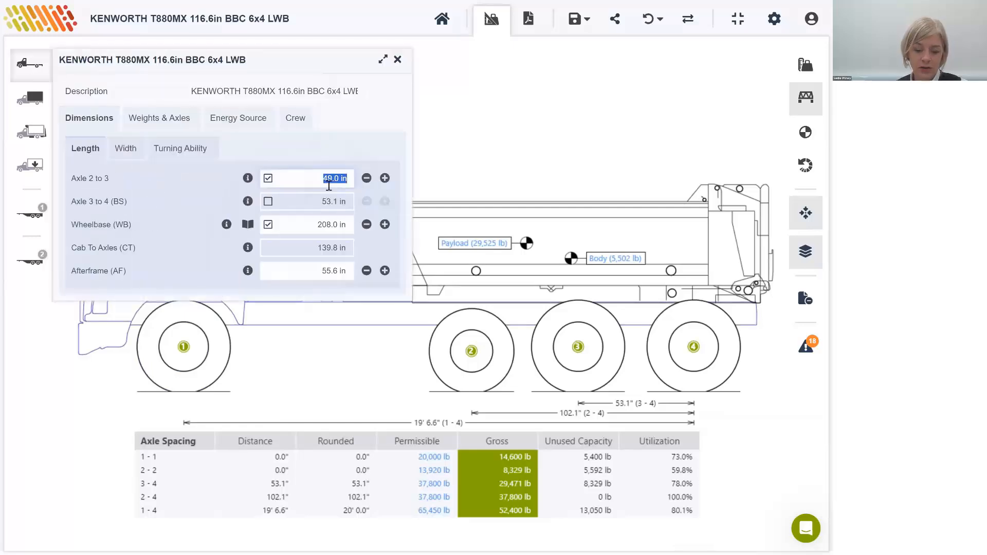
{"action": "type", "text": "97"}
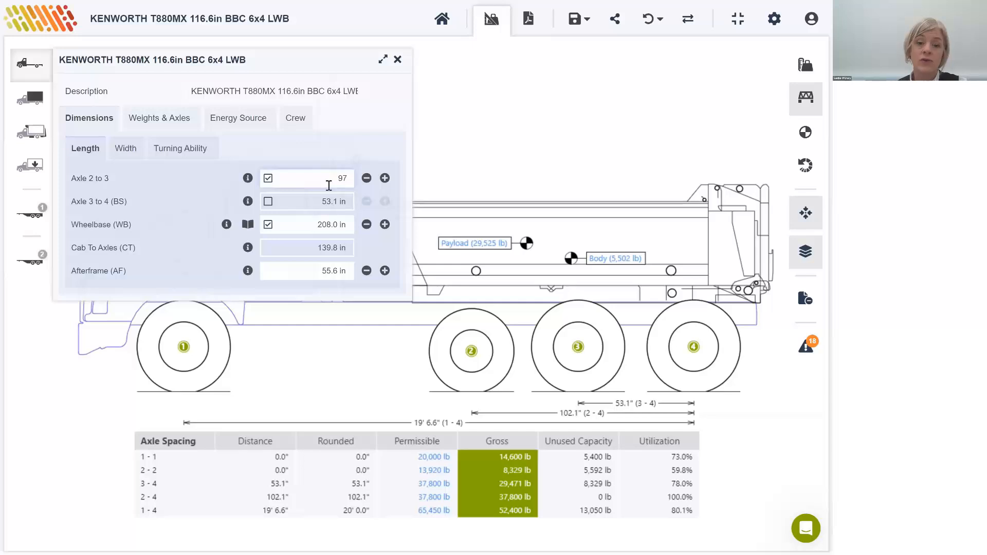
{"action": "key", "text": "Tab"}
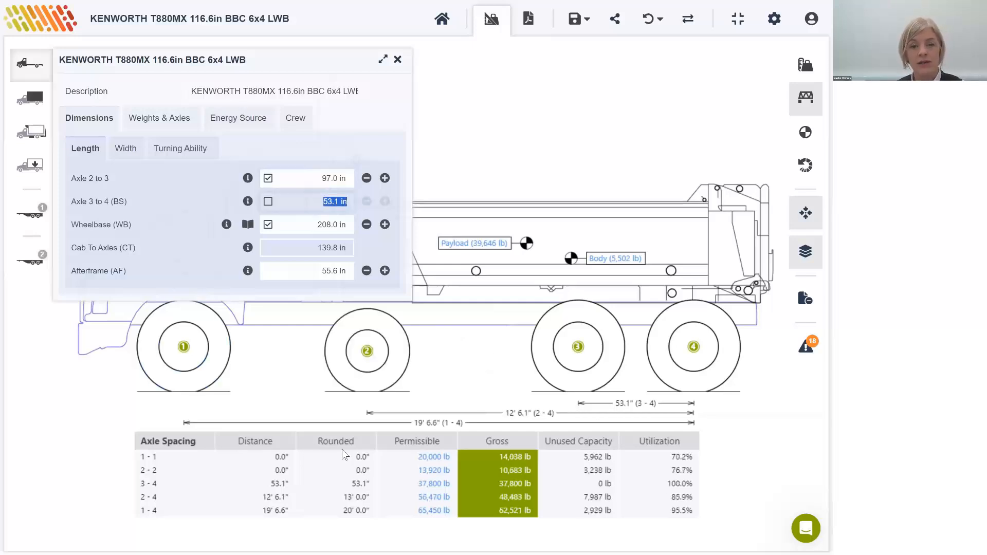
{"action": "left_click", "coordinate": [397, 60]}
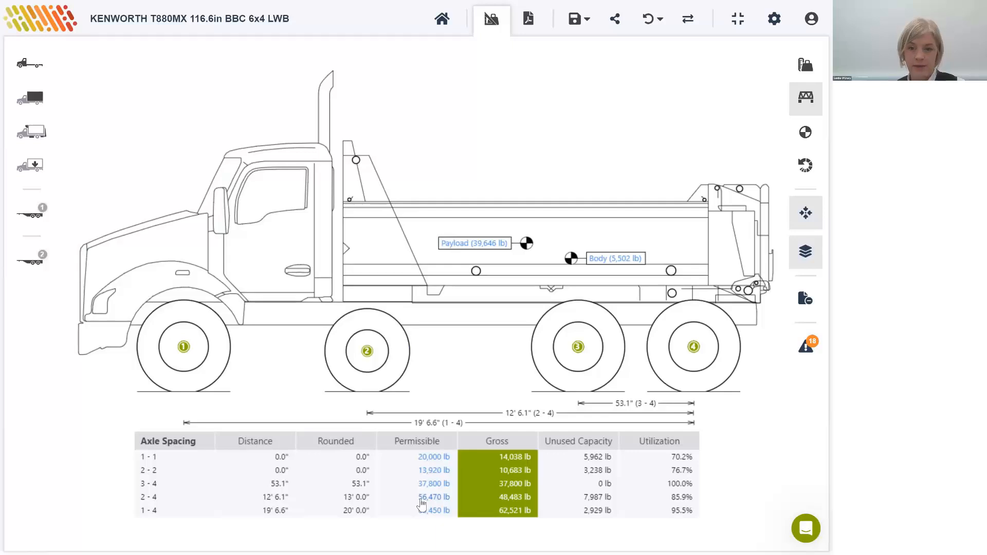
{"action": "left_click", "coordinate": [806, 65]}
{"action": "left_click", "coordinate": [568, 64]}
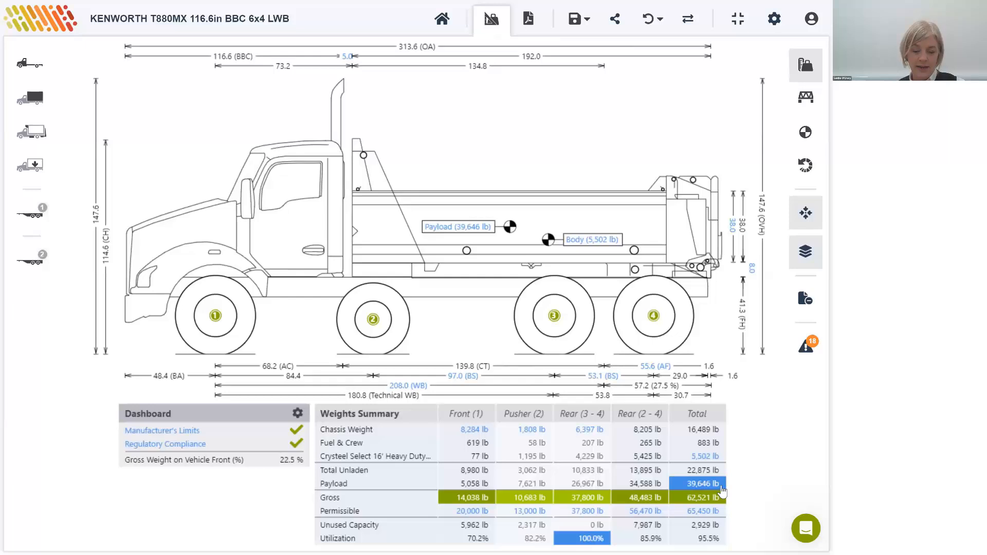
Step: Set the payload's horizontal centre of gravity to 50% and close the payload settings
{"action": "left_click", "coordinate": [469, 231]}
{"action": "double_click", "coordinate": [469, 231]}
{"action": "double_click", "coordinate": [304, 236]}
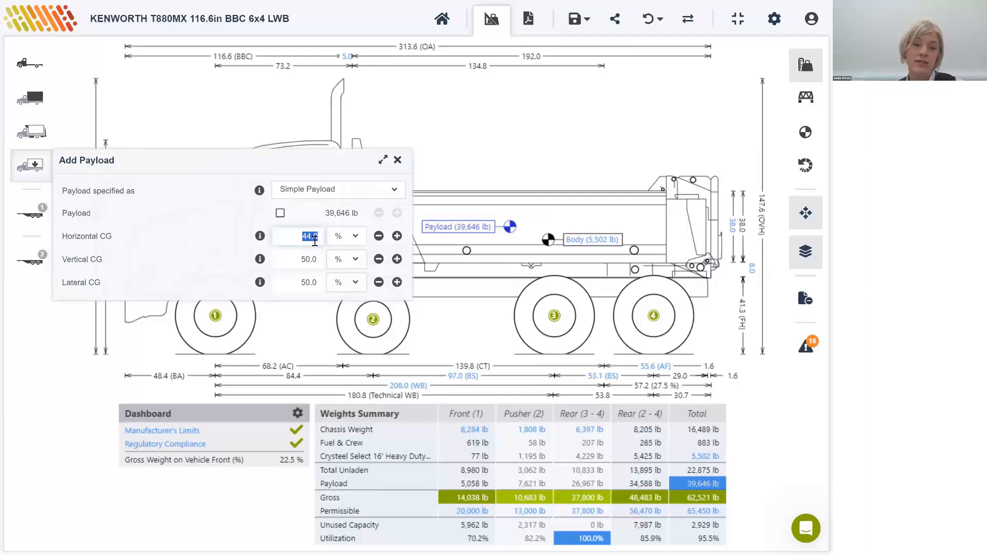
{"action": "key", "text": "BackSpace"}
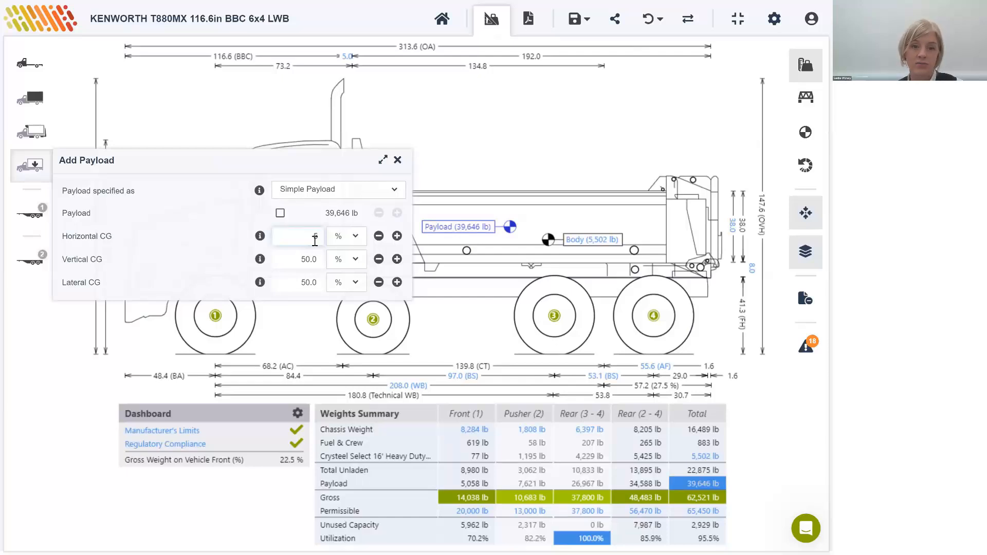
{"action": "type", "text": "50"}
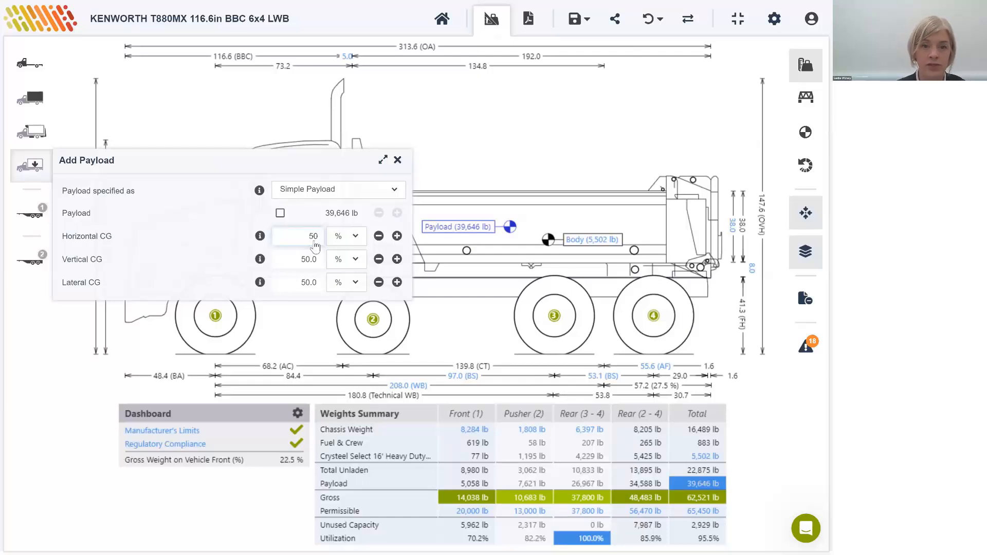
{"action": "key", "text": "Return"}
{"action": "left_click", "coordinate": [398, 161]}
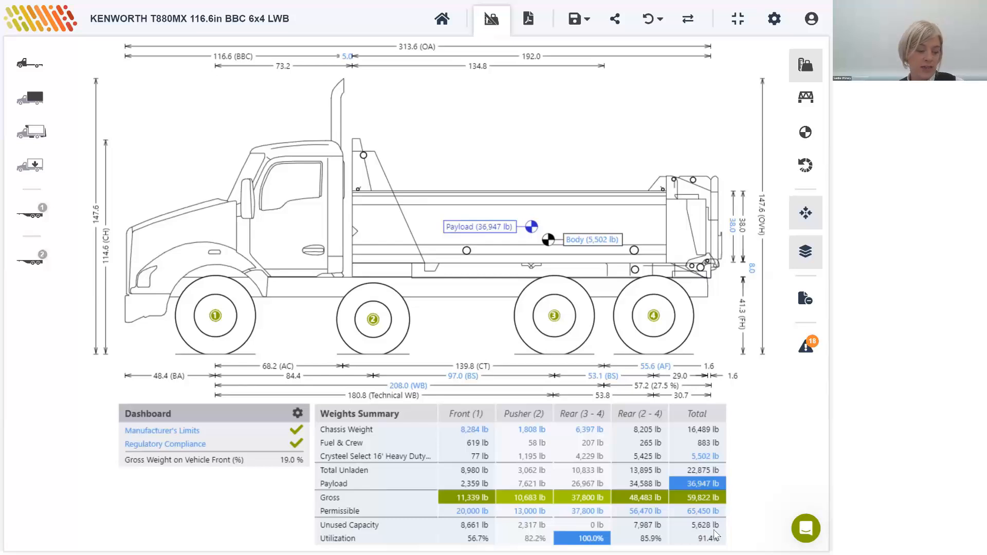
Step: Set the chassis wheelbase to 241 in and close the wheelbase setting
{"action": "left_click", "coordinate": [415, 386]}
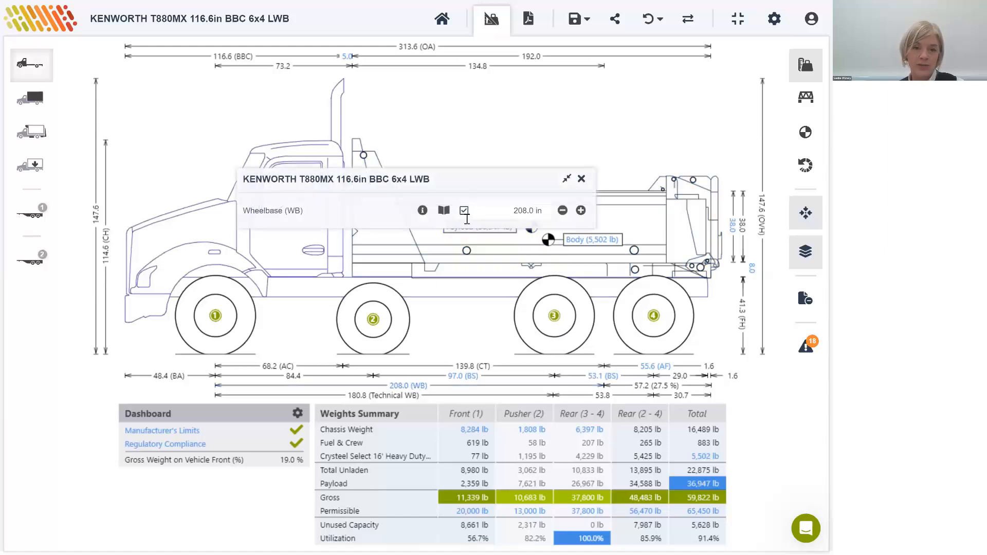
{"action": "left_click", "coordinate": [512, 214]}
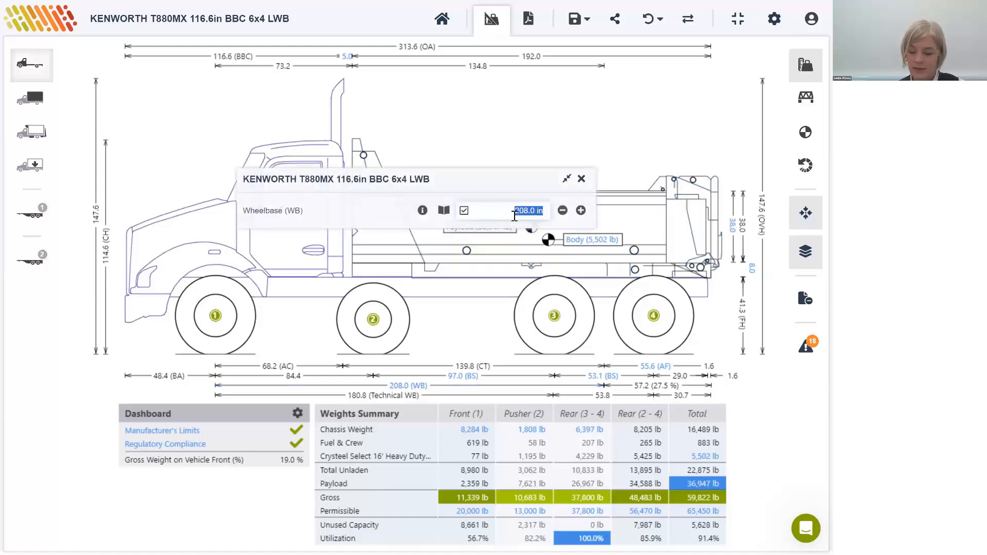
{"action": "type", "text": "241"}
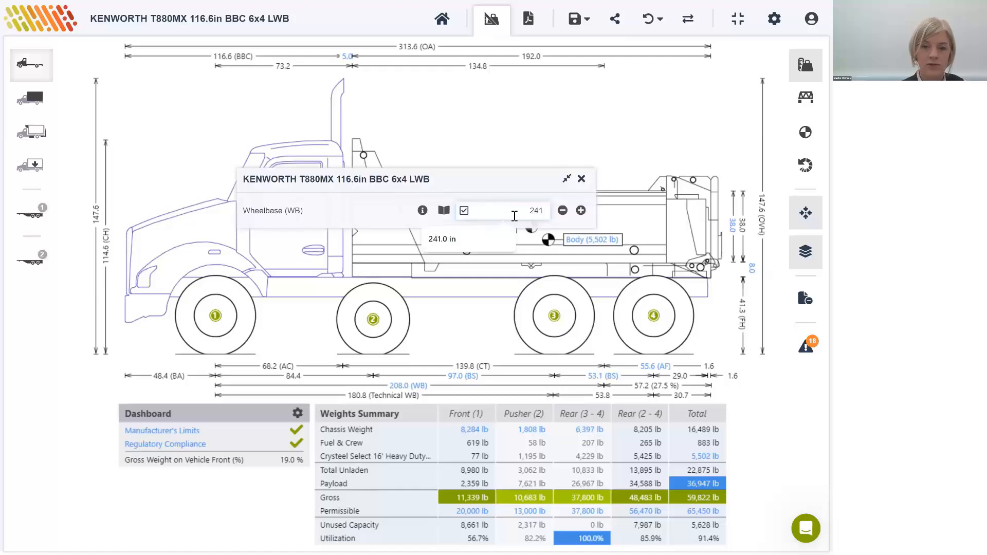
{"action": "key", "text": "Return"}
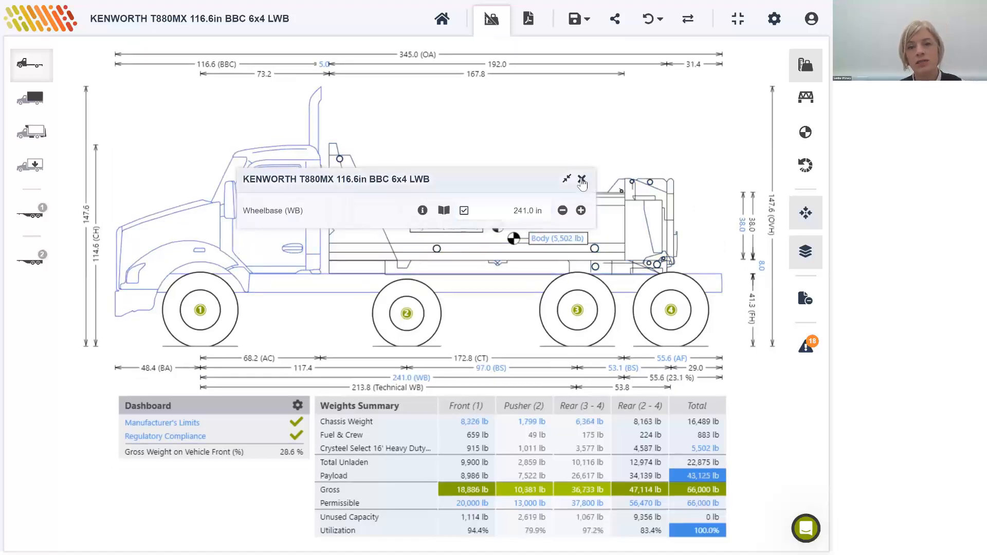
{"action": "left_click", "coordinate": [581, 180]}
Step: Replace the 16' dump body with the Crysteel Apex 19'6" Heavy Duty Dump Body, searching the dump bodies for "cr"
{"action": "left_click", "coordinate": [614, 205]}
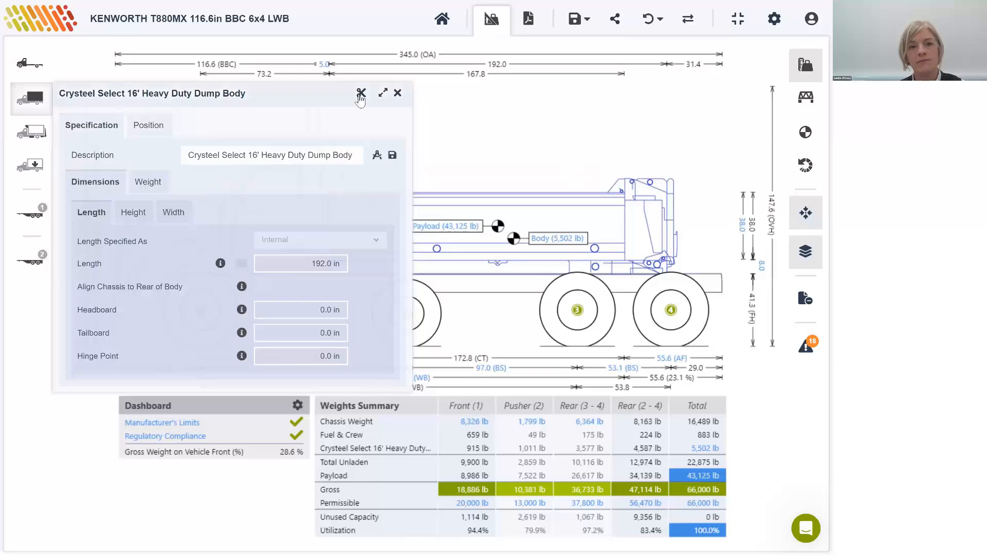
{"action": "left_click", "coordinate": [361, 94]}
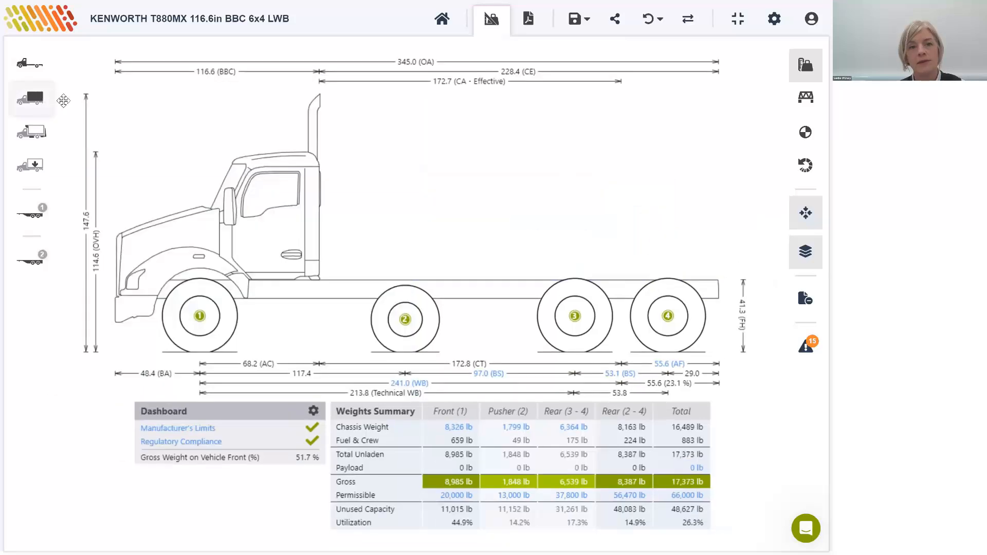
{"action": "left_click", "coordinate": [222, 254]}
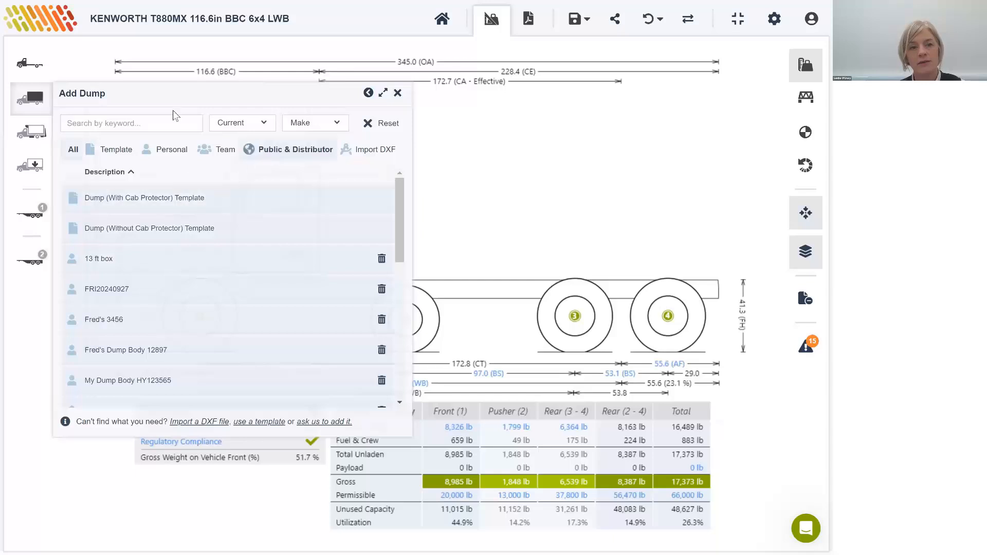
{"action": "left_click", "coordinate": [169, 118]}
{"action": "type", "text": "cry"}
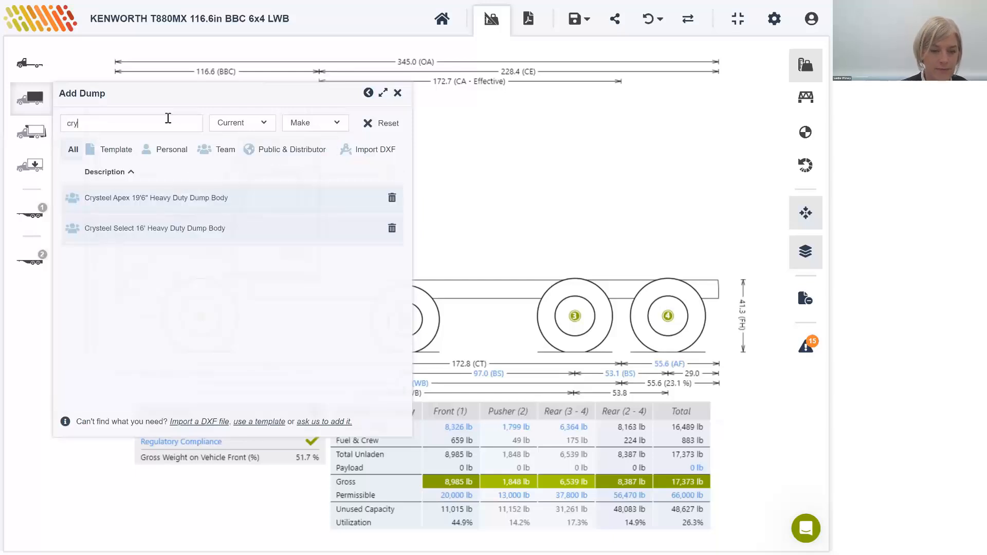
{"action": "left_click", "coordinate": [328, 231]}
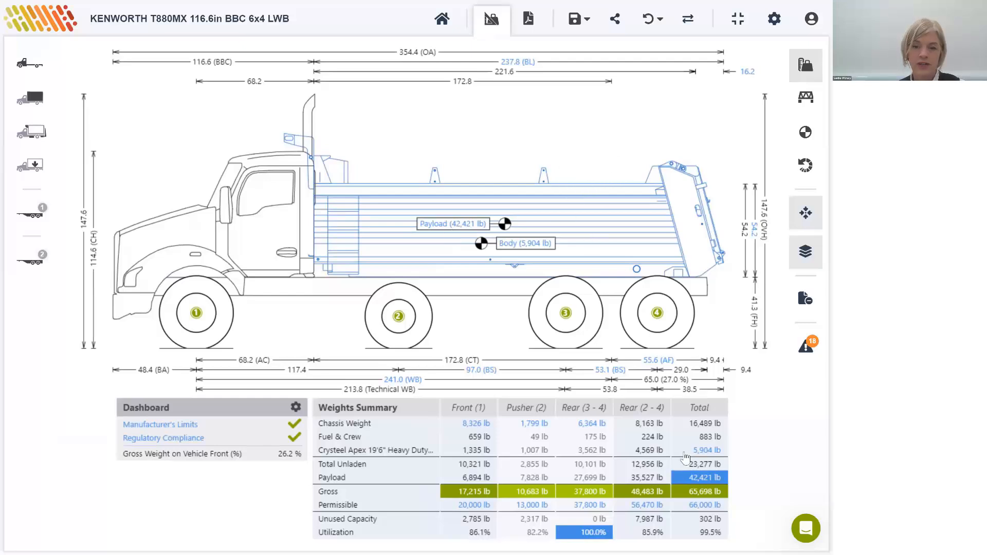
Step: Override the dump body's cab to body clearance with 5 in and close the body settings
{"action": "left_click", "coordinate": [393, 211]}
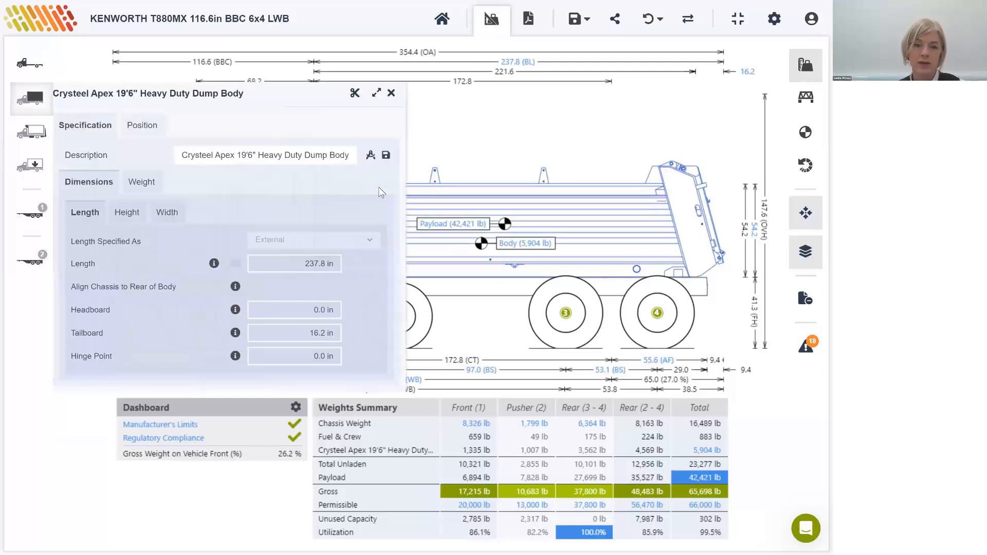
{"action": "left_click", "coordinate": [150, 125]}
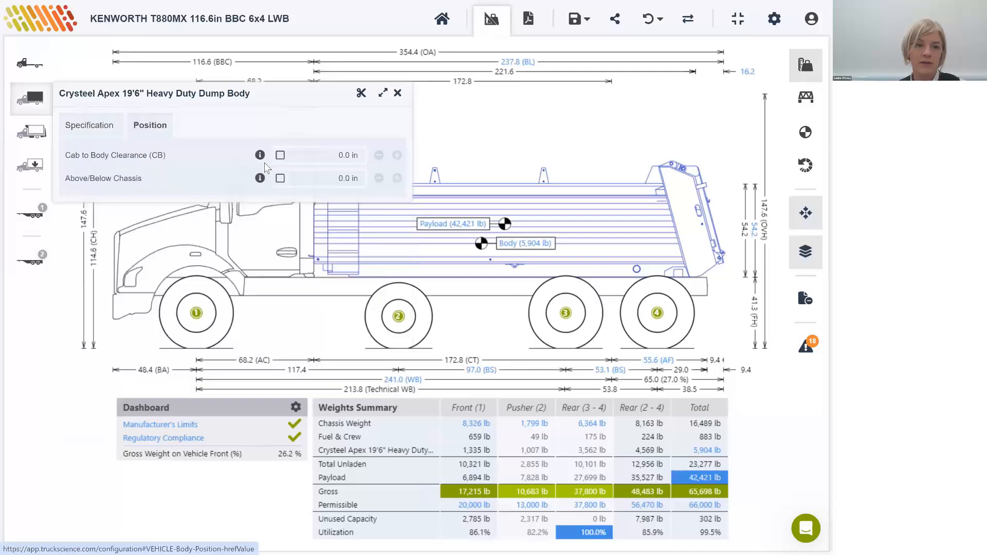
{"action": "left_click", "coordinate": [291, 161]}
{"action": "type", "text": "5"}
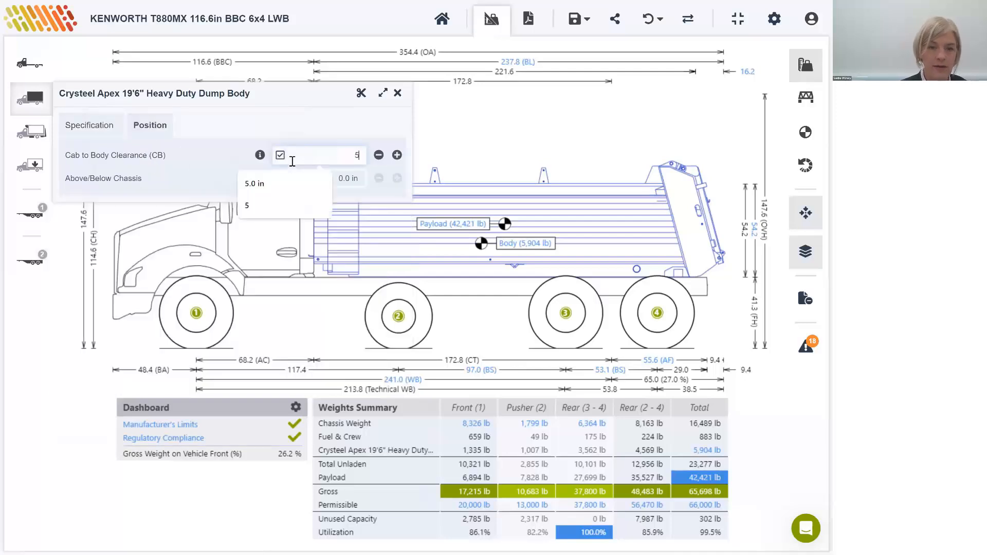
{"action": "key", "text": "Tab"}
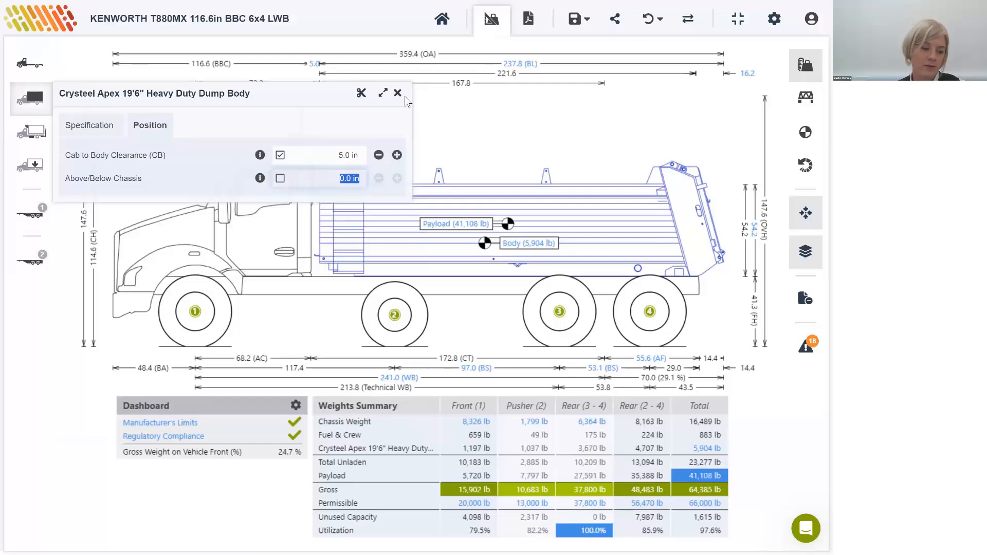
{"action": "left_click", "coordinate": [398, 93]}
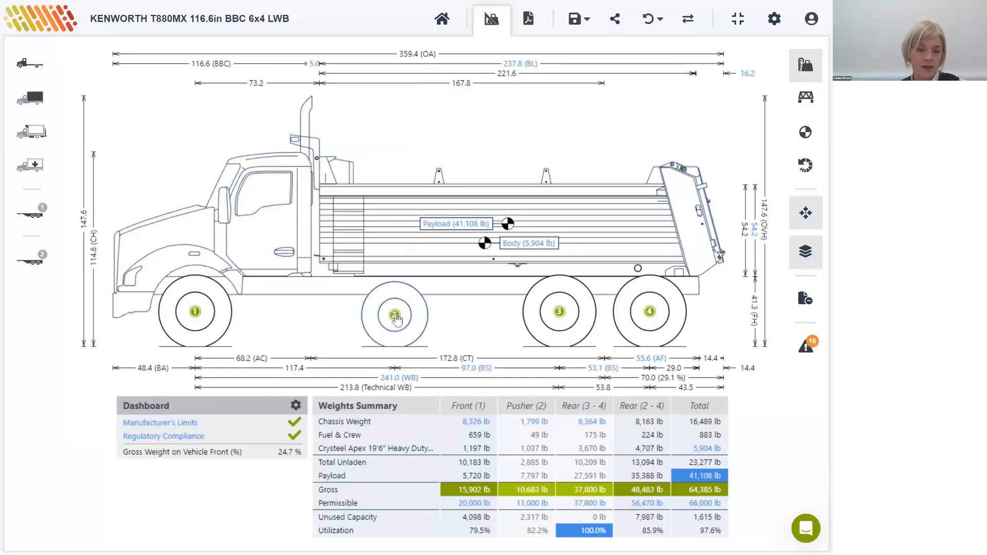
Step: Set the distance between axles 2 and 3 to 48 in and add a second pusher axle to the chassis
{"action": "left_click", "coordinate": [292, 294]}
{"action": "left_click", "coordinate": [303, 178]}
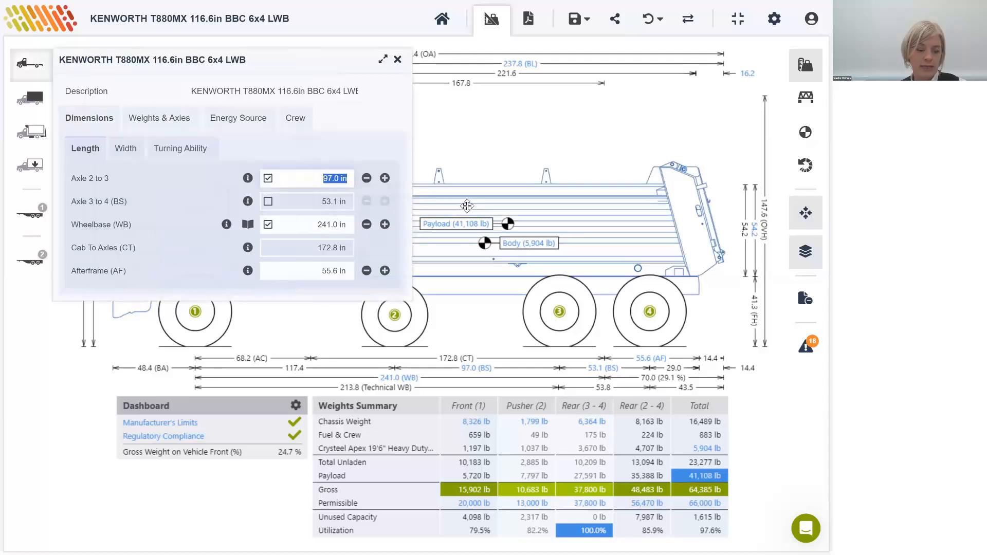
{"action": "type", "text": "48"}
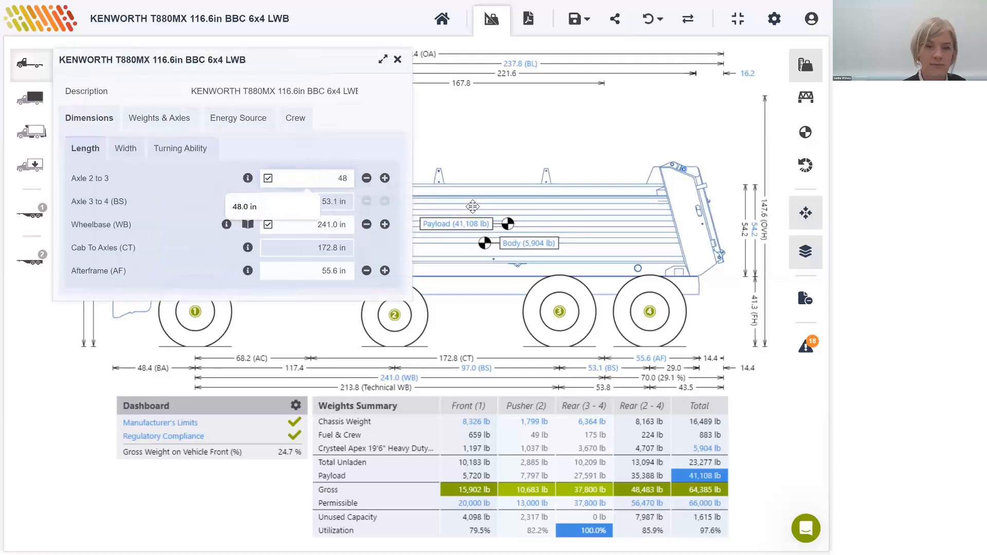
{"action": "key", "text": "Tab"}
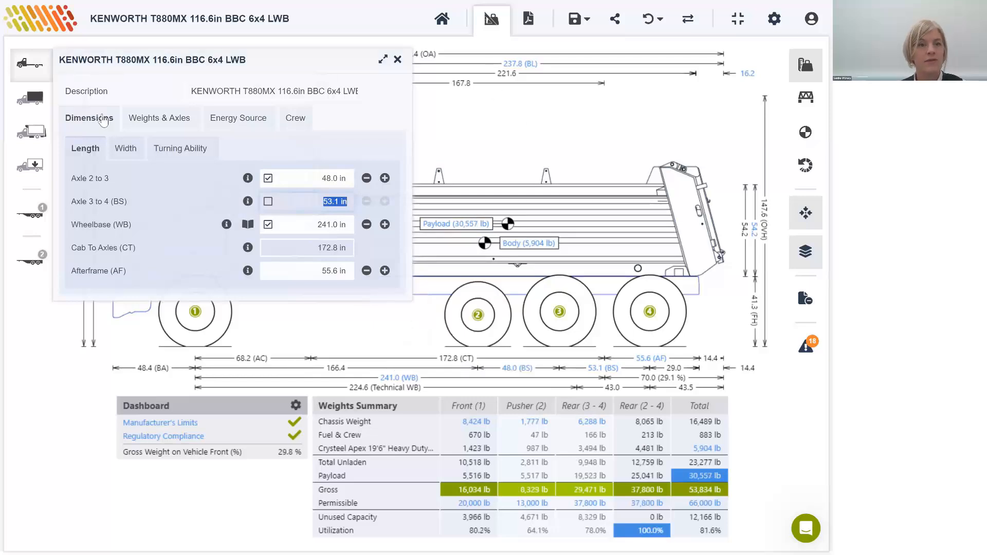
{"action": "left_click", "coordinate": [150, 119]}
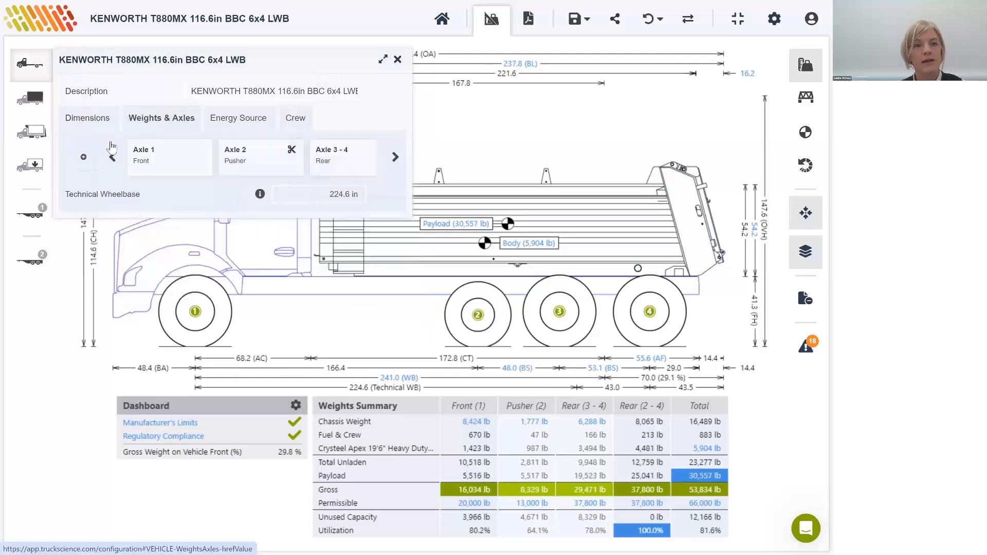
{"action": "left_click", "coordinate": [82, 160]}
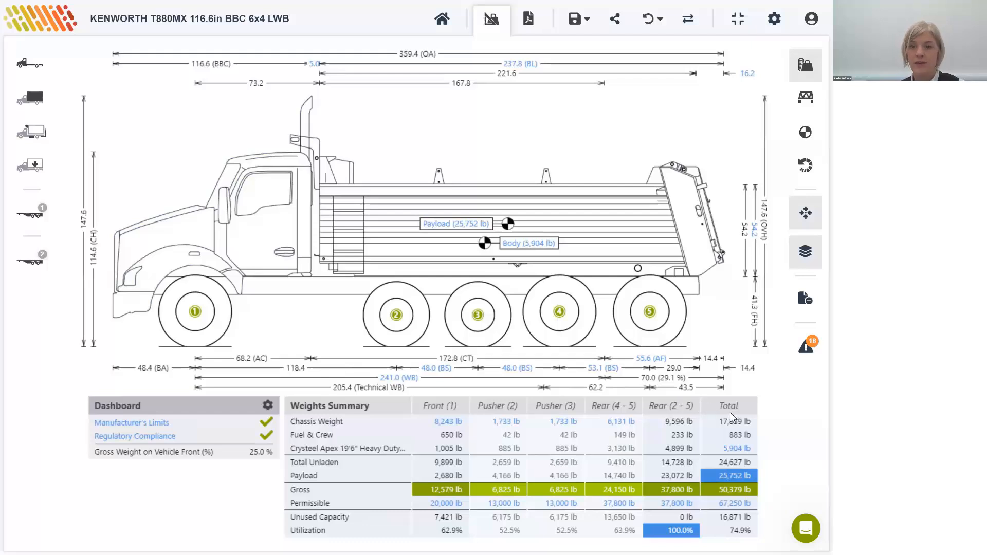
Step: Show the bridge axle-spacing view and try to add another axle to the chassis
{"action": "left_click", "coordinate": [805, 96]}
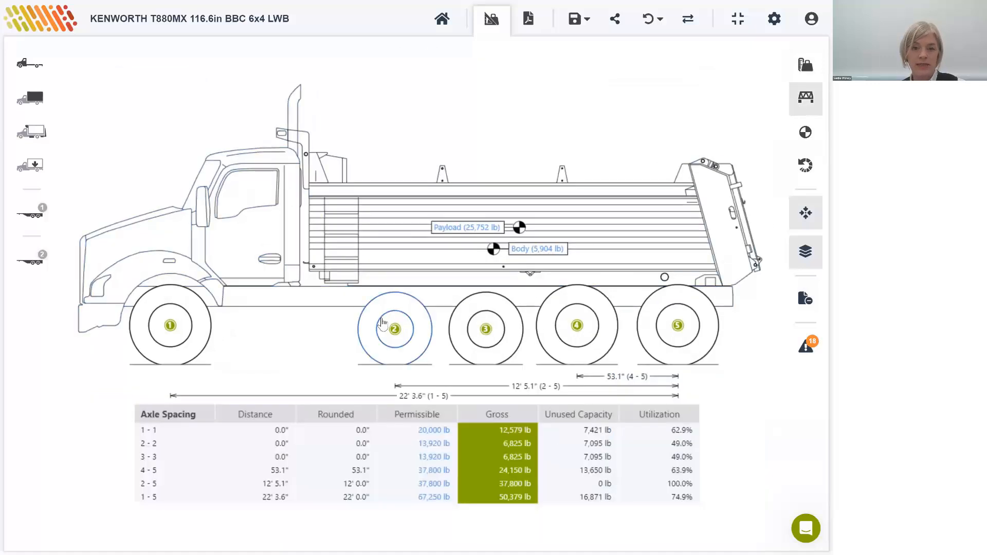
{"action": "left_click", "coordinate": [35, 75]}
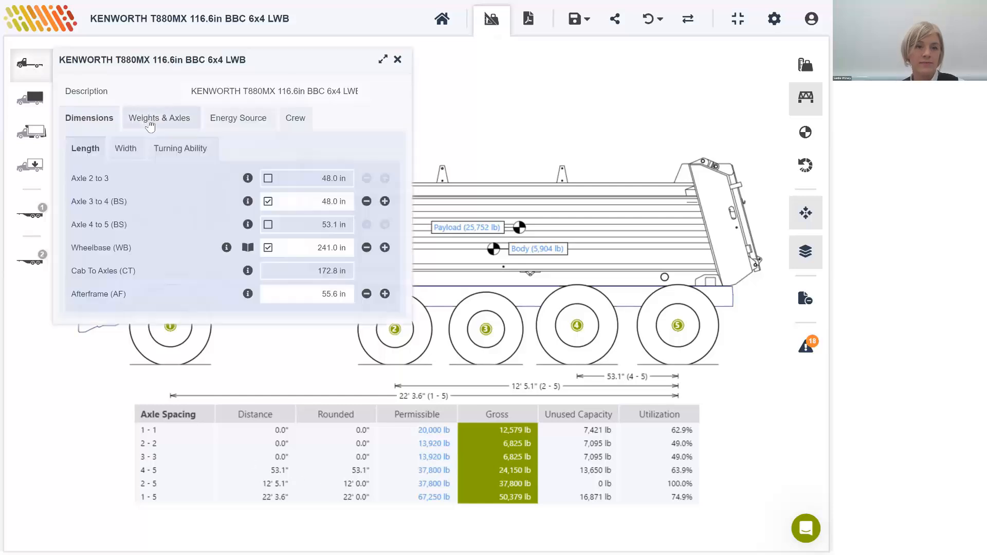
{"action": "left_click", "coordinate": [154, 122]}
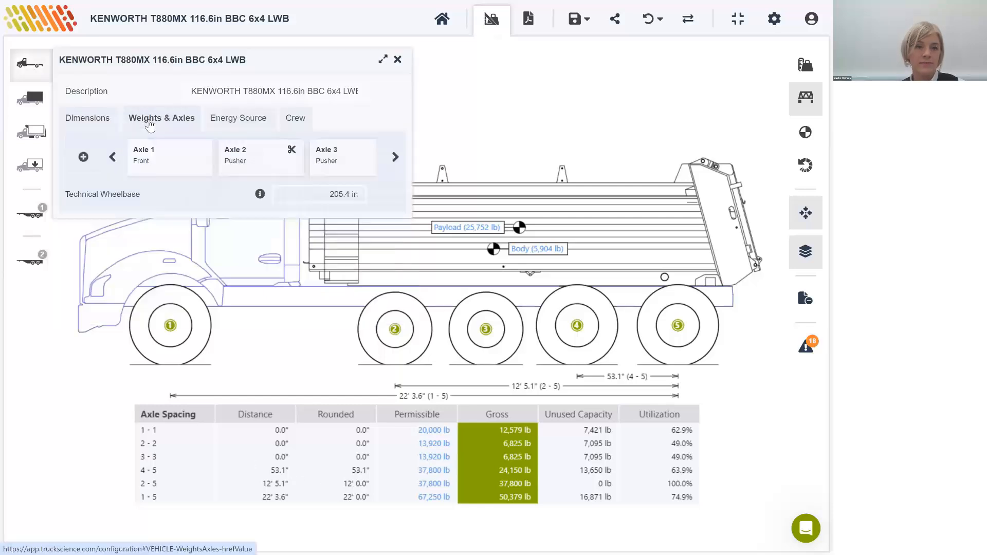
{"action": "left_click", "coordinate": [395, 156]}
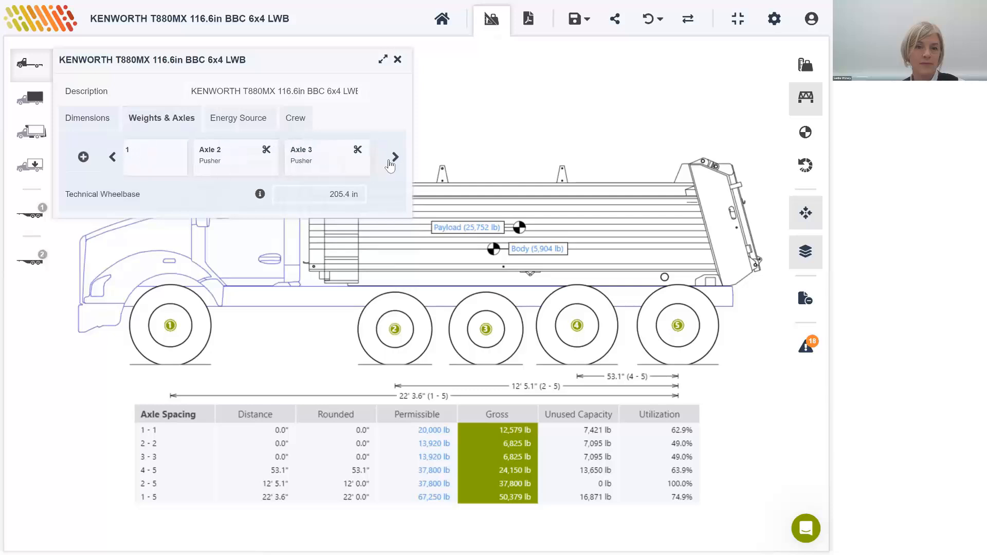
{"action": "left_click", "coordinate": [83, 157]}
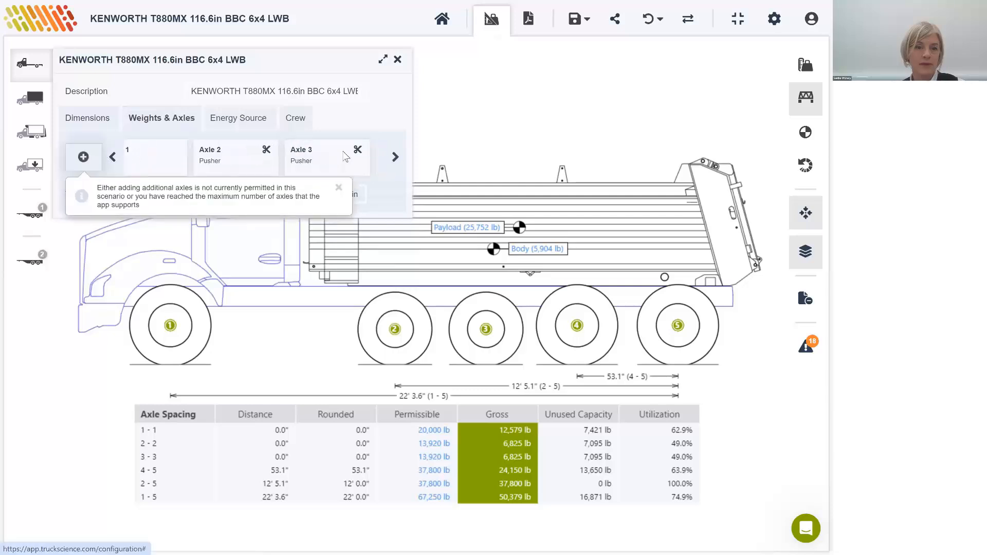
Step: Override the distance between axles 4 and 5 with 54 in, close the chassis settings and return to the weights summary view
{"action": "left_click", "coordinate": [89, 118]}
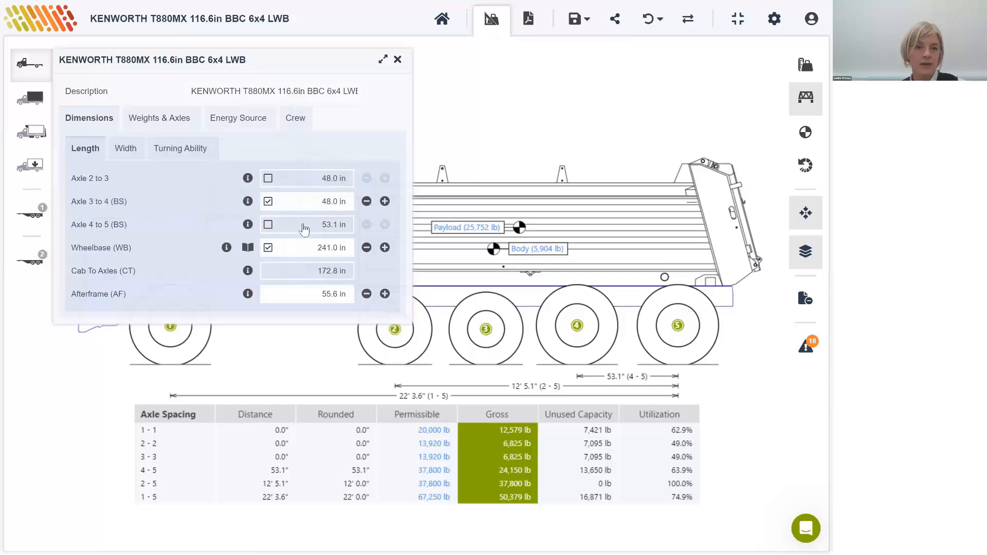
{"action": "left_click", "coordinate": [268, 225]}
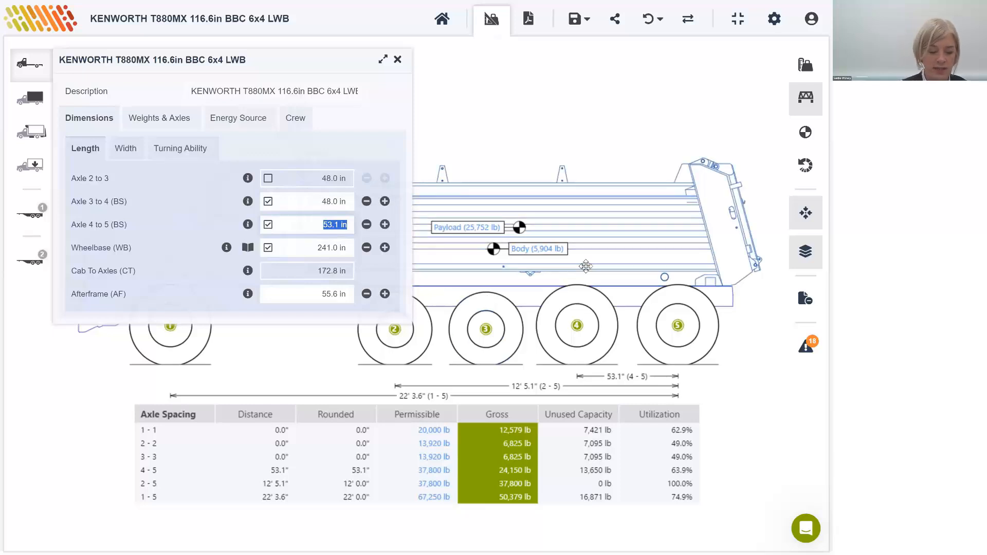
{"action": "type", "text": "54"}
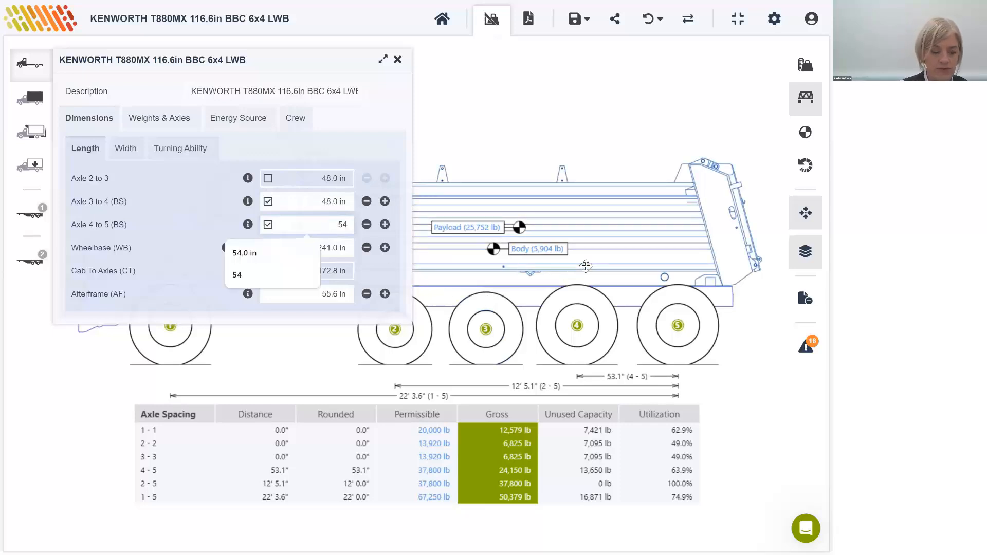
{"action": "key", "text": "Return"}
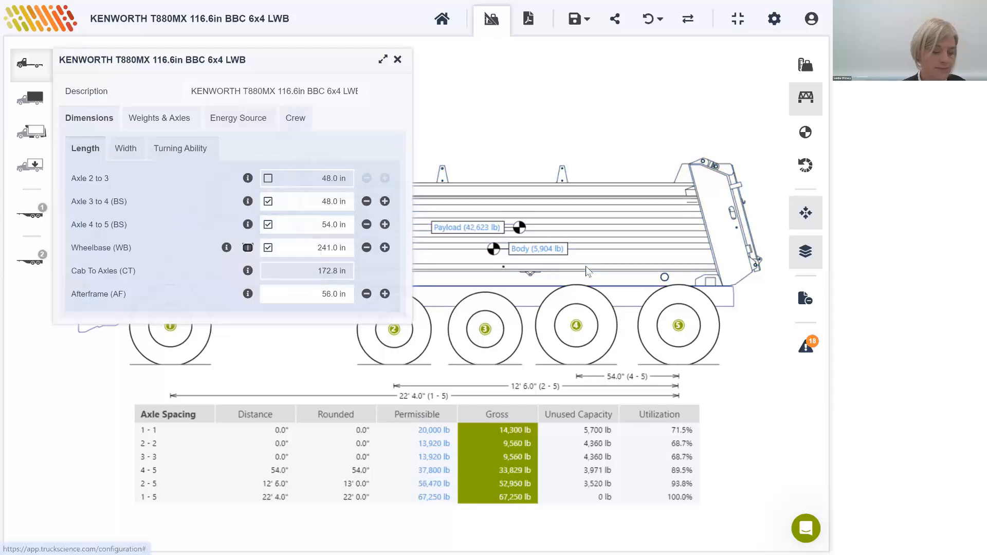
{"action": "left_click", "coordinate": [397, 59]}
{"action": "left_click", "coordinate": [810, 66]}
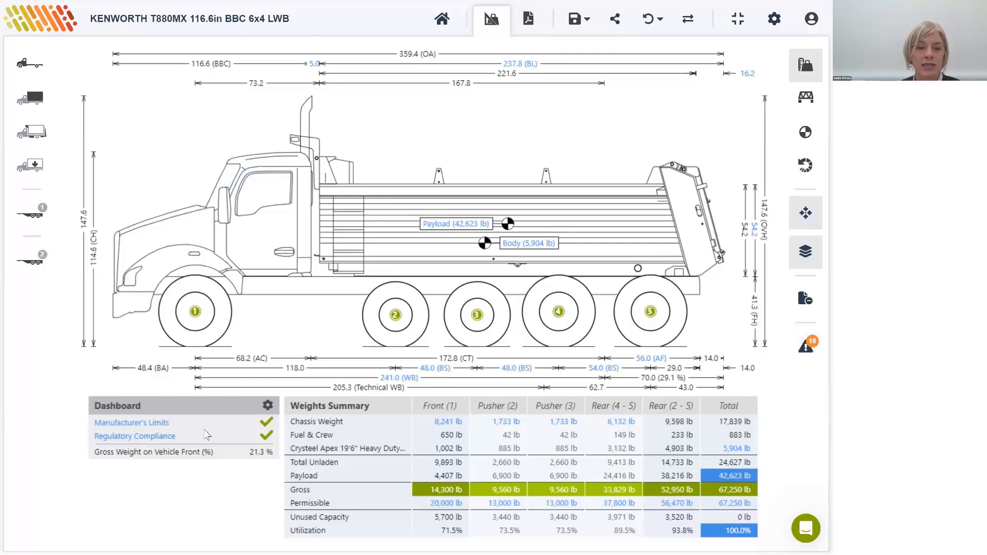
Step: Add US - Washington (WA) to the applied regulations alongside US - Idaho (ID) State Roads
{"action": "left_click", "coordinate": [138, 437]}
{"action": "left_click", "coordinate": [273, 406]}
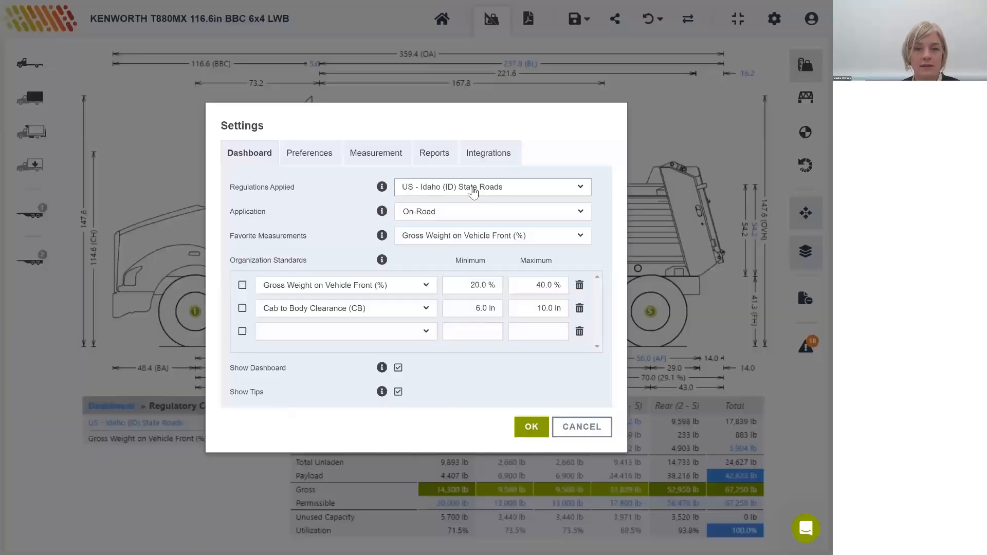
{"action": "left_click", "coordinate": [481, 187]}
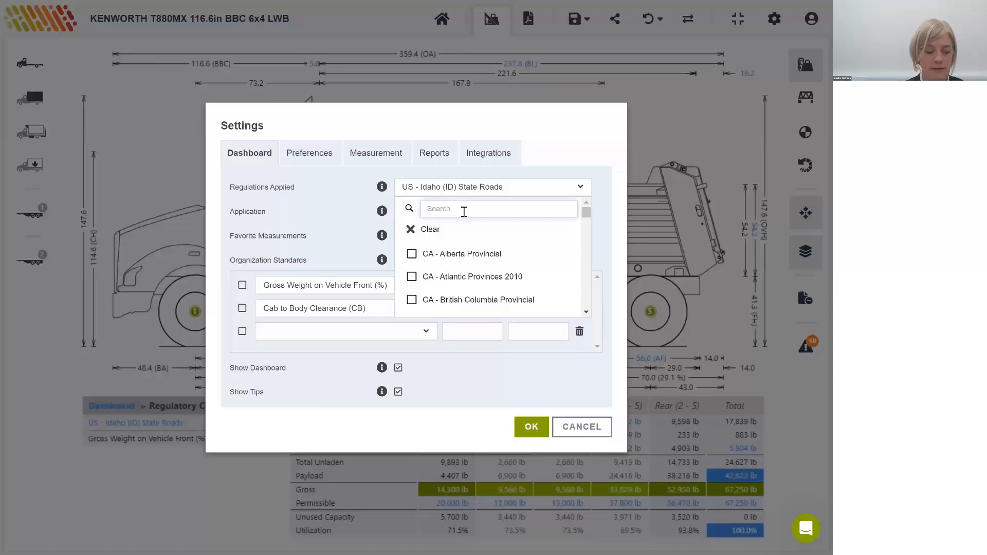
{"action": "type", "text": "wa"}
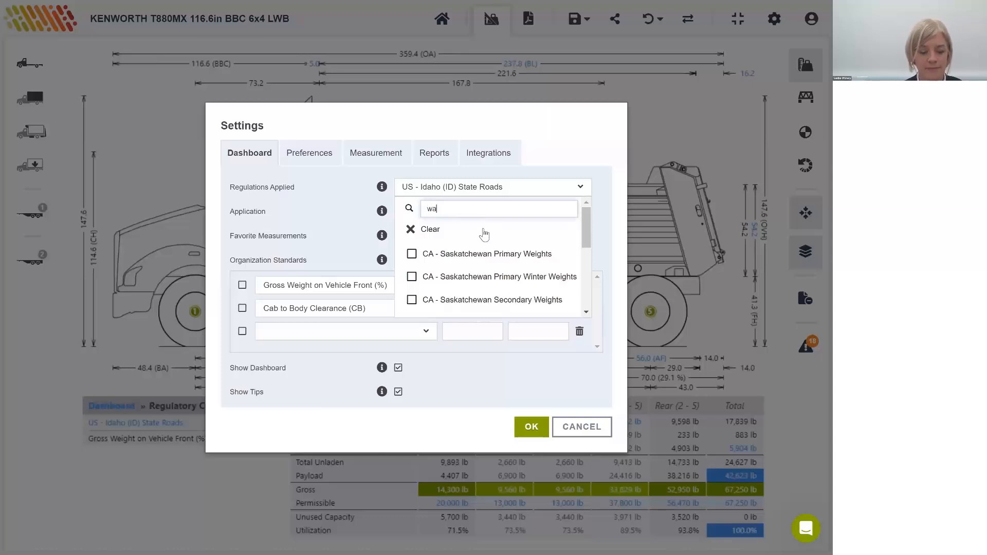
{"action": "type", "text": "sh"}
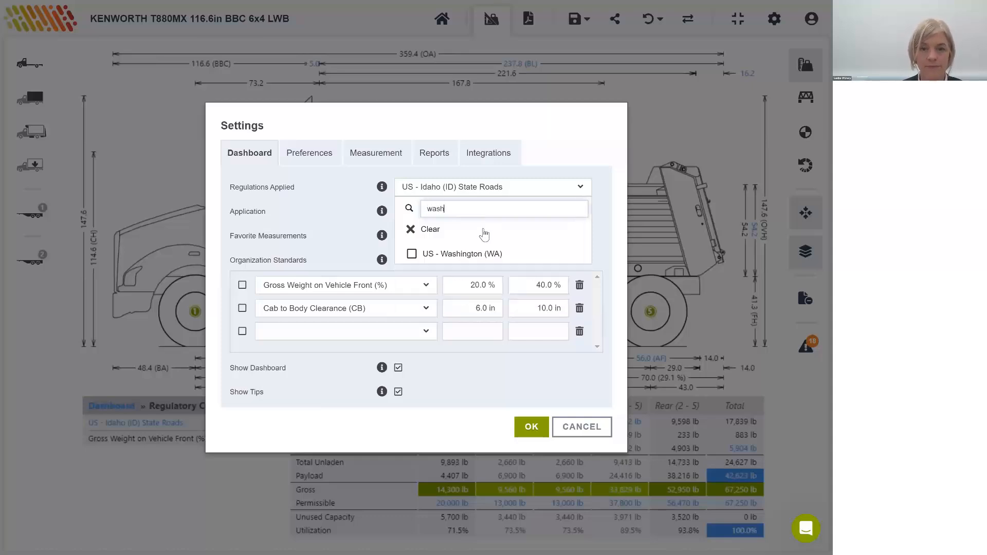
{"action": "left_click", "coordinate": [467, 253]}
{"action": "left_click", "coordinate": [569, 170]}
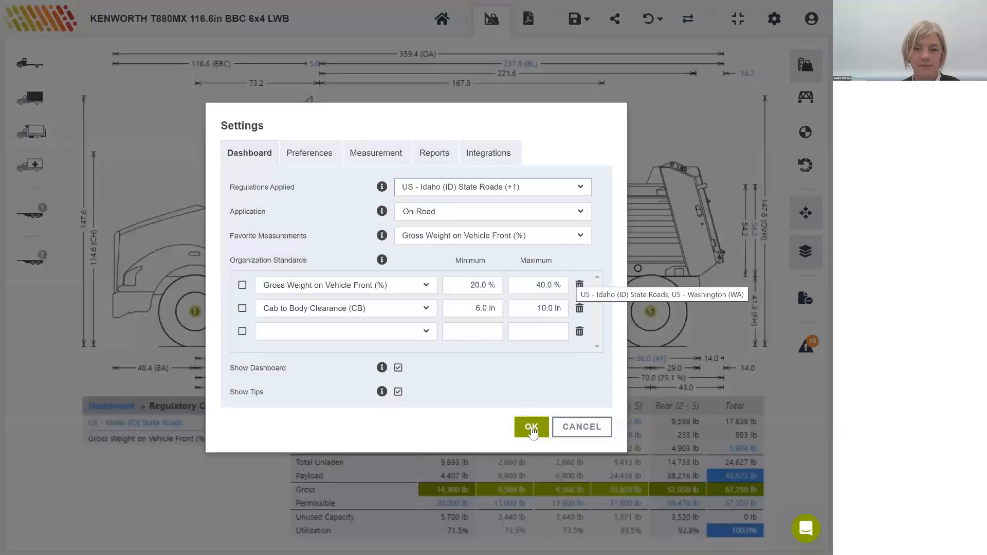
{"action": "left_click", "coordinate": [532, 428]}
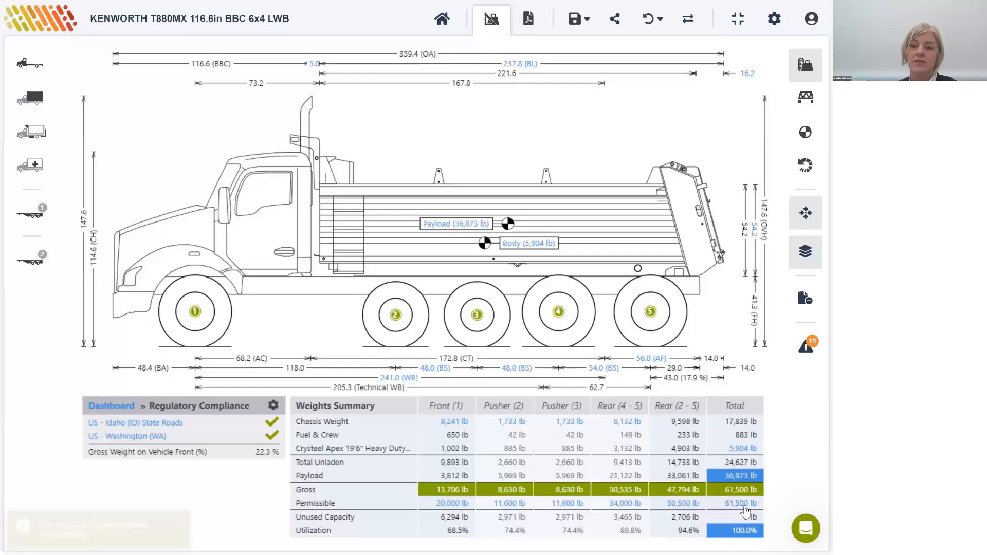
Step: Inspect the chassis's total gross vehicle weight rating and bridge/regulation limit, and close the chassis settings
{"action": "left_click", "coordinate": [741, 505]}
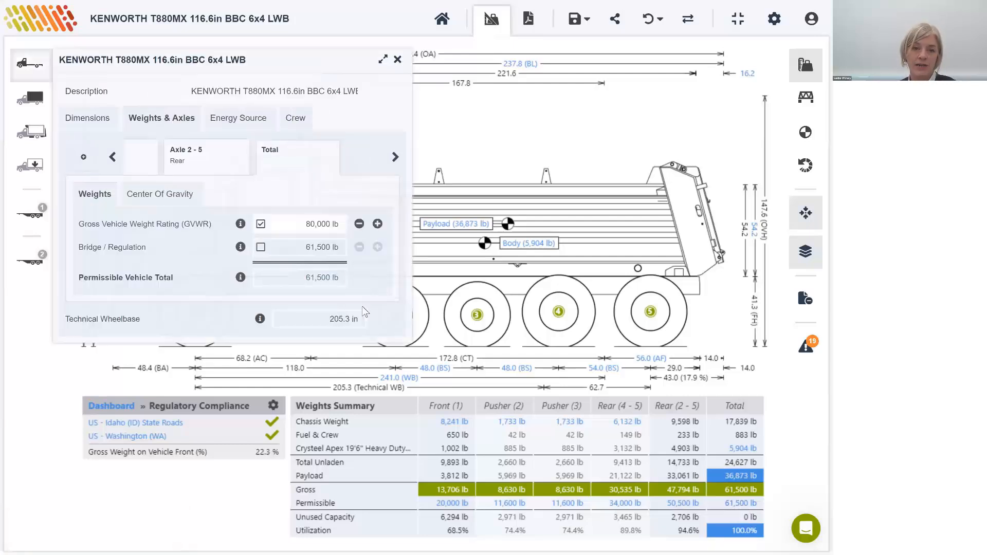
{"action": "left_click_drag", "start_coordinate": [80, 250], "coordinate": [157, 255]}
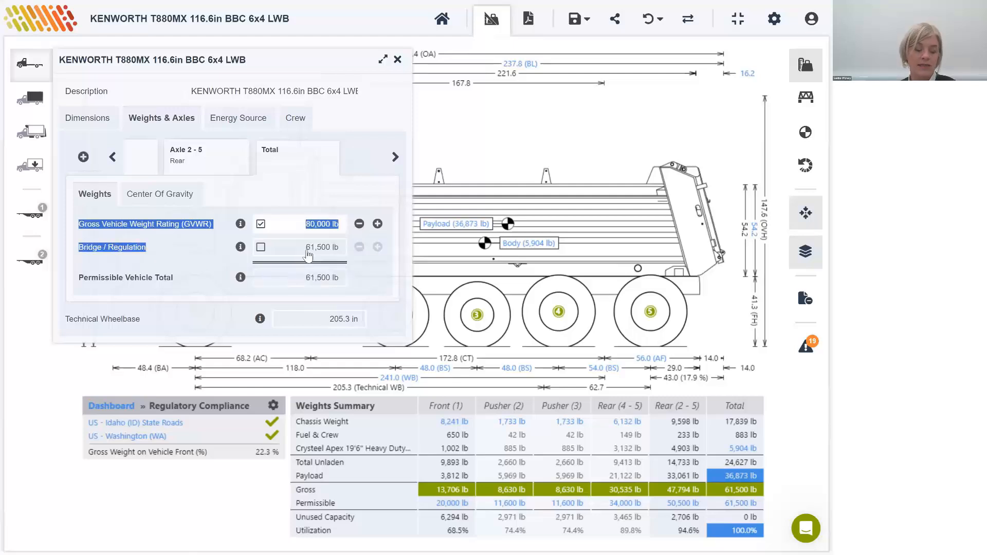
{"action": "left_click", "coordinate": [492, 108]}
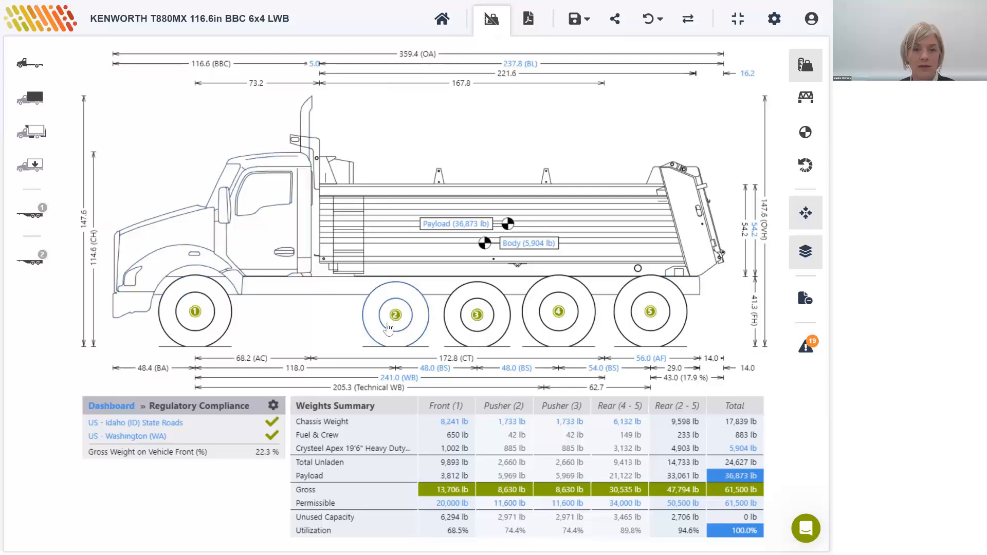
Step: Check the tire width of pusher axle 2 and close the chassis settings
{"action": "left_click", "coordinate": [390, 324]}
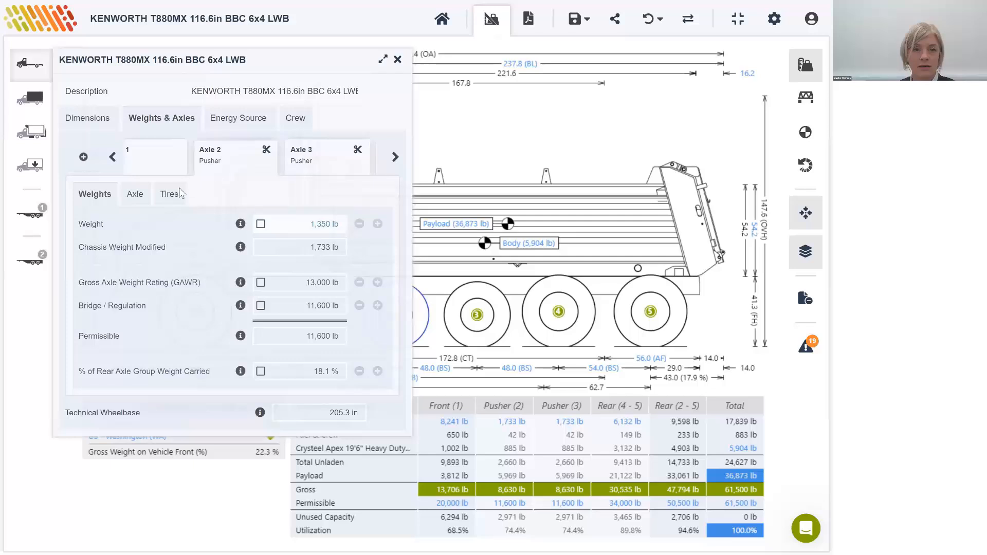
{"action": "left_click", "coordinate": [170, 198]}
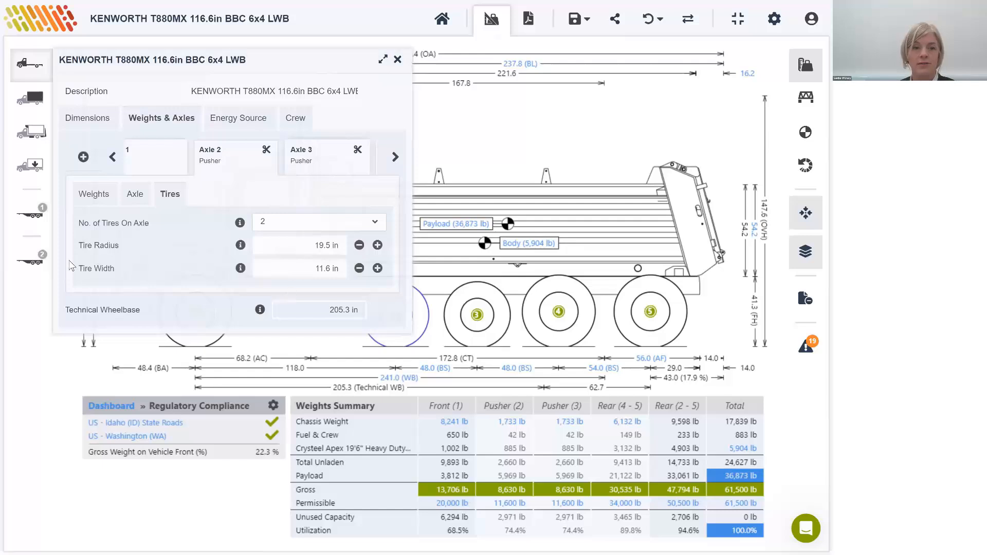
{"action": "left_click_drag", "start_coordinate": [123, 269], "coordinate": [156, 268]}
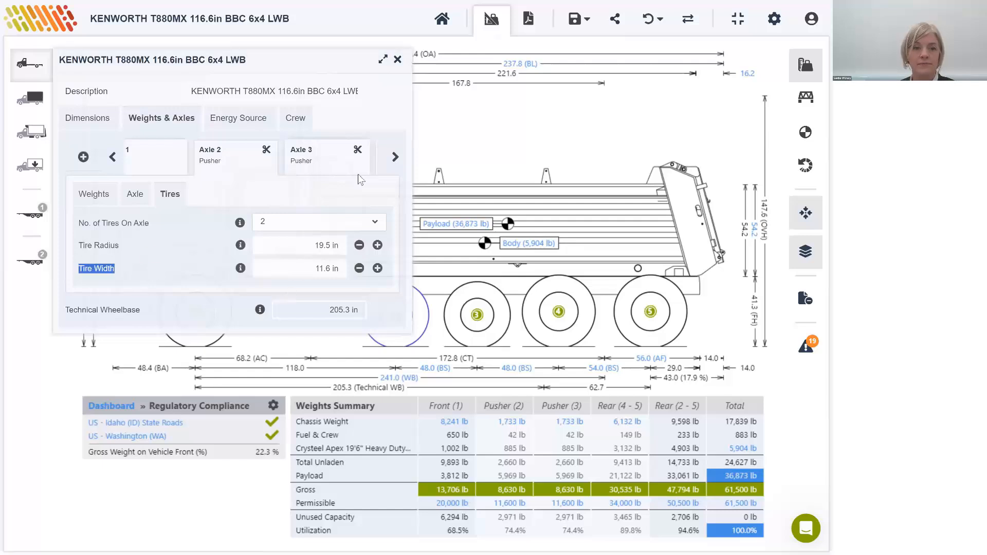
{"action": "left_click", "coordinate": [398, 60]}
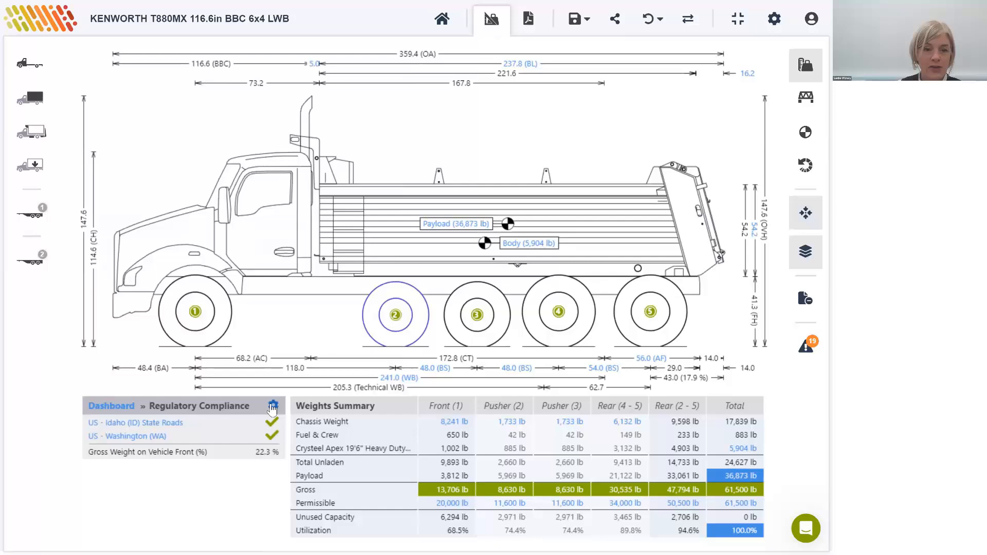
Step: Clear the applied regulations and apply US - Minnesota (MN) State Roads instead
{"action": "left_click", "coordinate": [273, 407]}
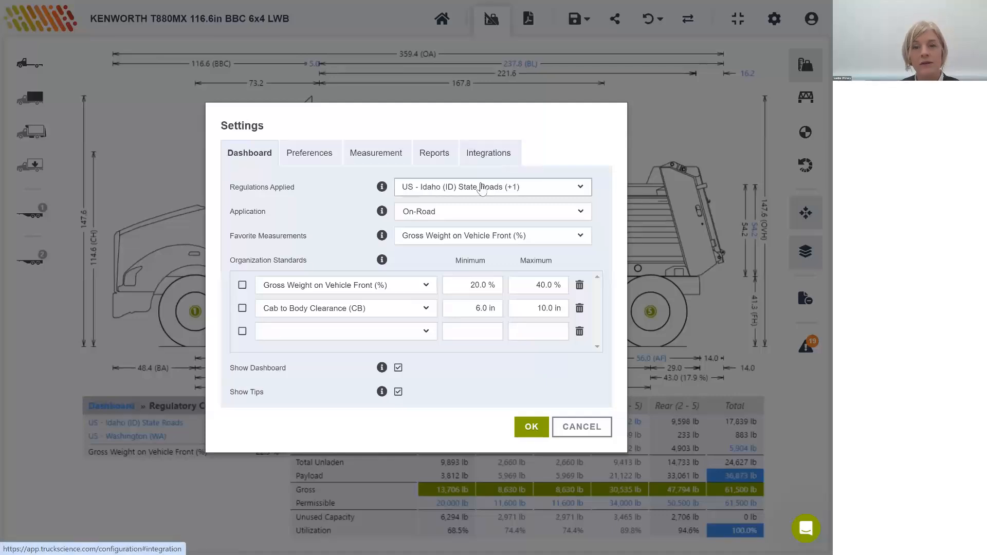
{"action": "left_click", "coordinate": [482, 189]}
{"action": "left_click", "coordinate": [430, 229]}
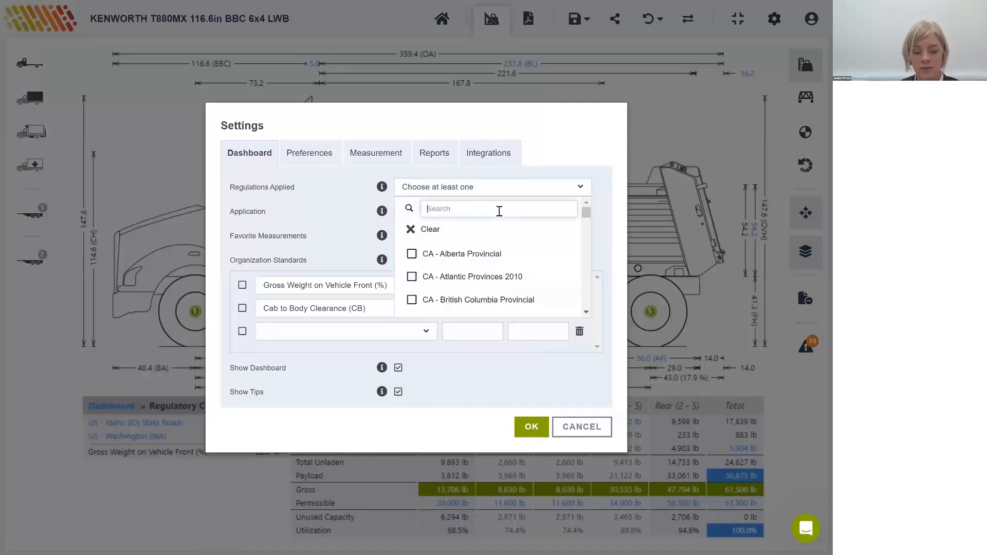
{"action": "type", "text": "minne"}
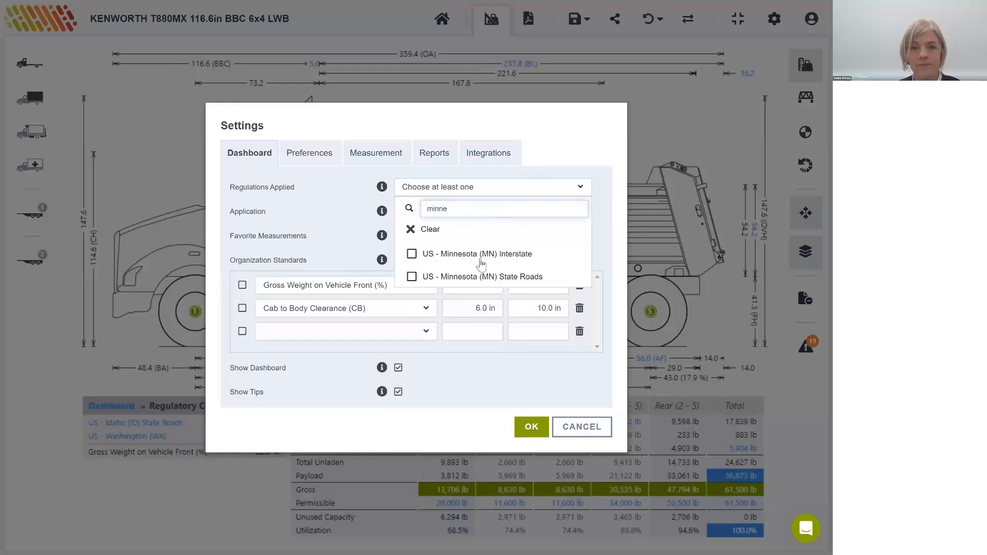
{"action": "left_click", "coordinate": [478, 276]}
{"action": "left_click", "coordinate": [534, 353]}
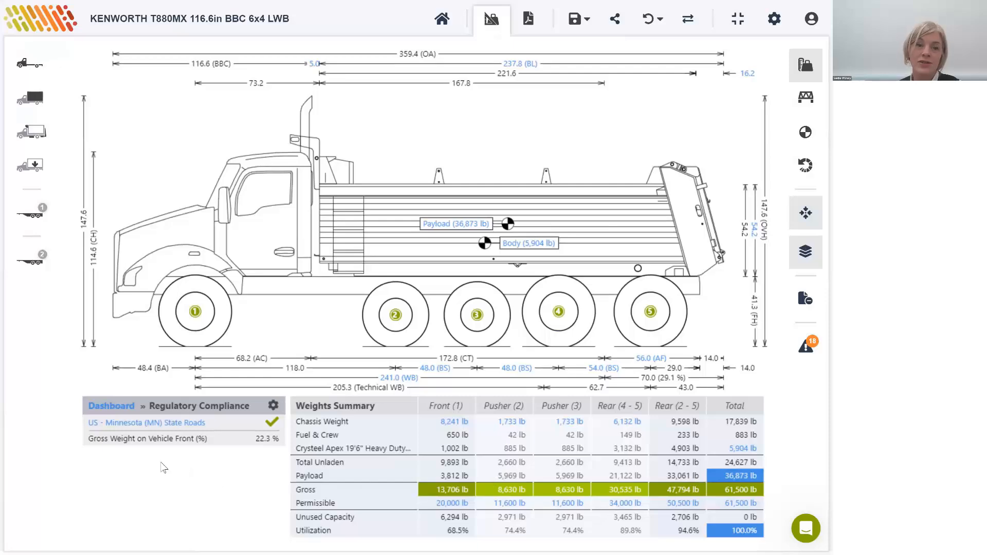
{"action": "left_click", "coordinate": [274, 406]}
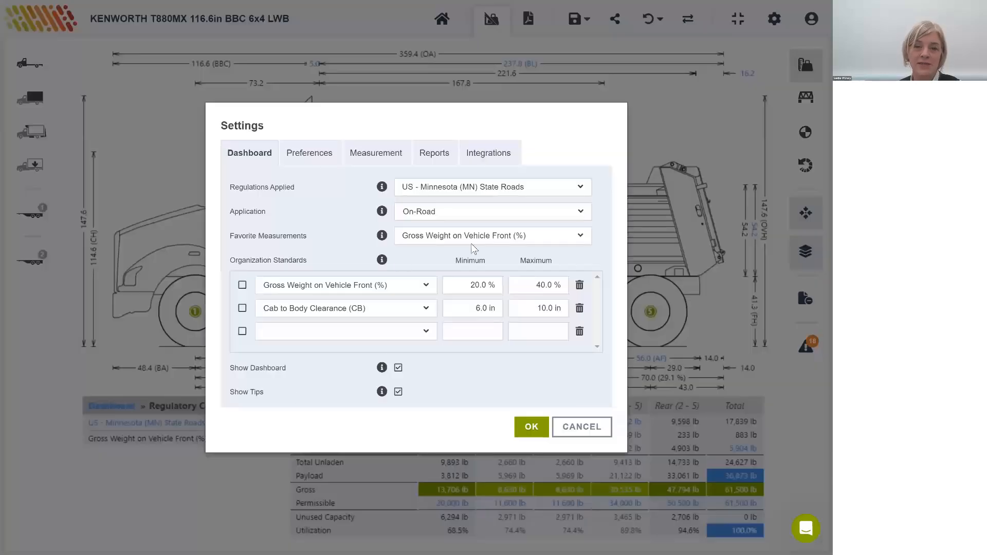
{"action": "left_click", "coordinate": [494, 190]}
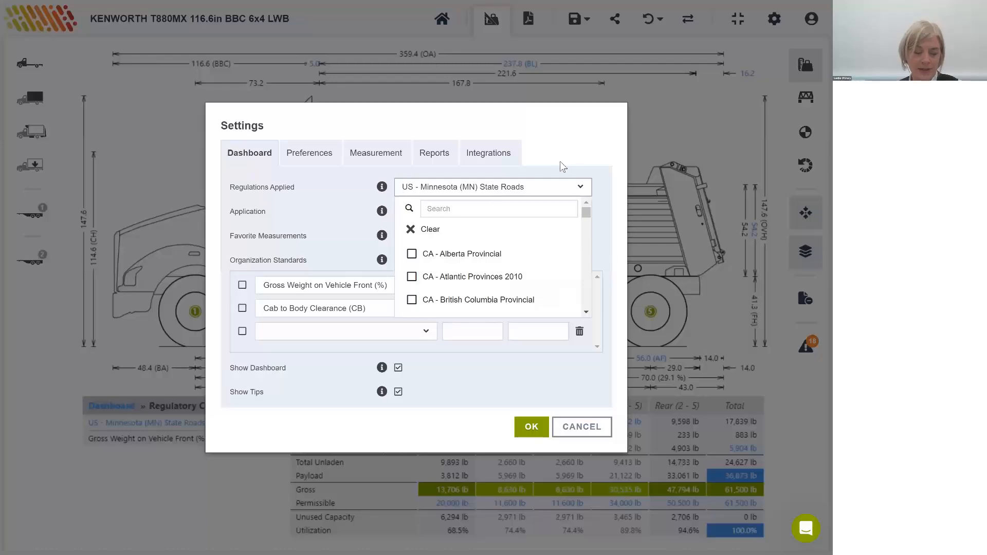
{"action": "left_click", "coordinate": [561, 411]}
{"action": "left_click", "coordinate": [576, 427]}
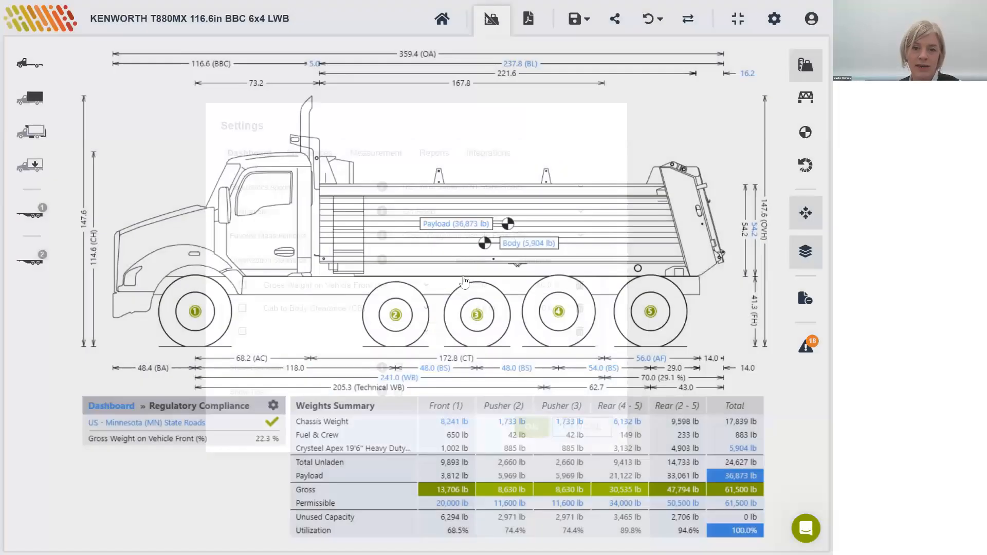
Step: Fix the payload at 36,873 lb by overriding its calculated value, and close the payload settings
{"action": "left_click", "coordinate": [464, 229]}
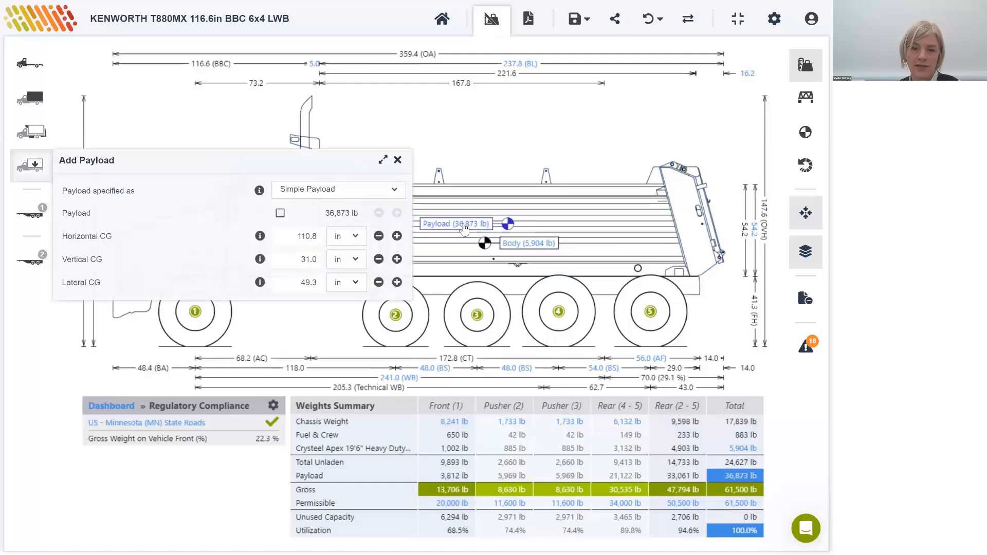
{"action": "left_click", "coordinate": [279, 217]}
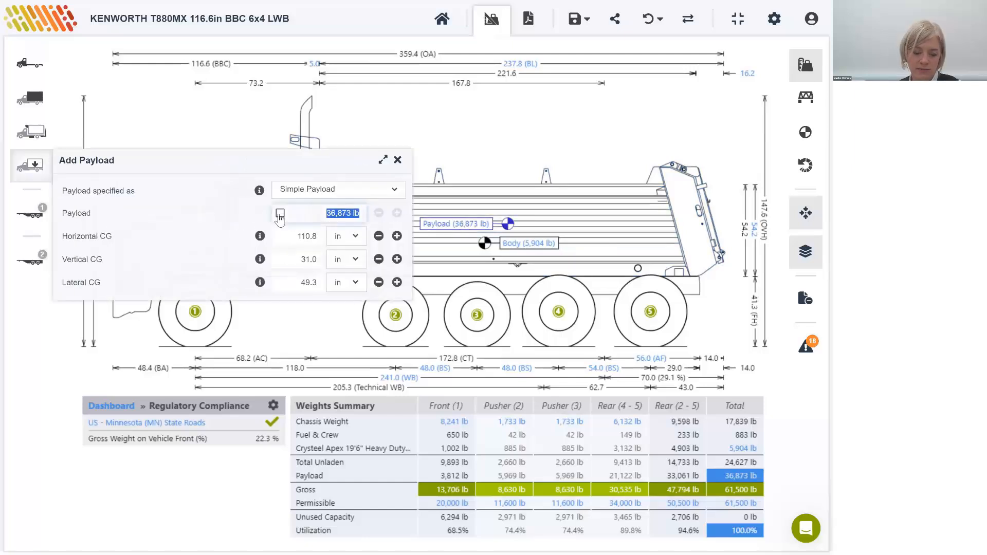
{"action": "left_click", "coordinate": [279, 214]}
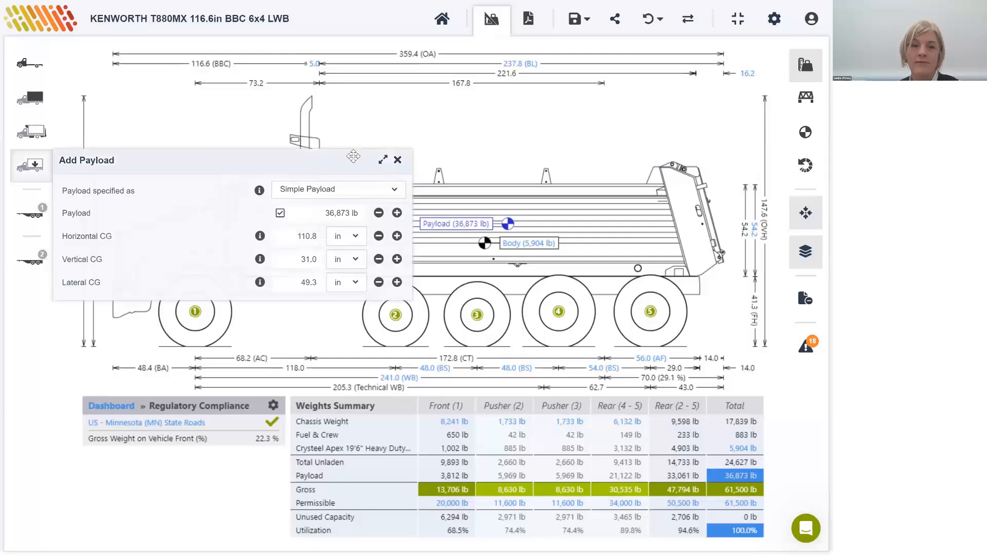
{"action": "left_click", "coordinate": [397, 160]}
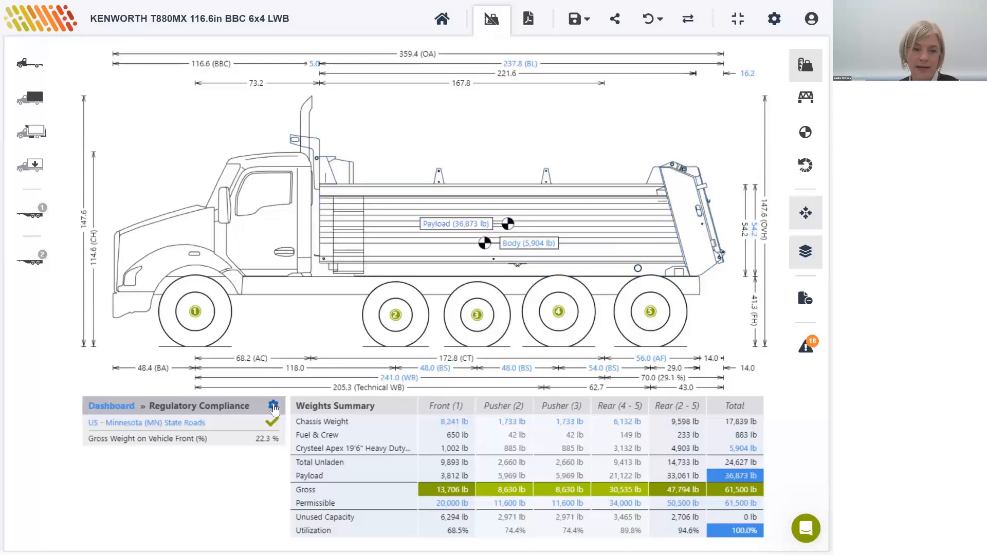
Step: Add US - Iowa (IA) State Roads to the applied regulations alongside US - Minnesota (MN) State Roads
{"action": "left_click", "coordinate": [273, 406]}
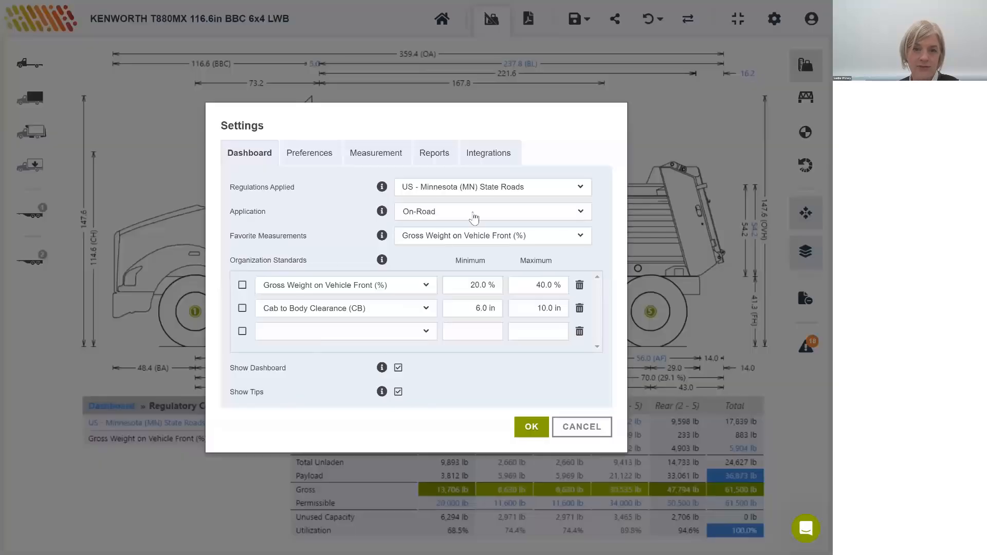
{"action": "left_click", "coordinate": [479, 192]}
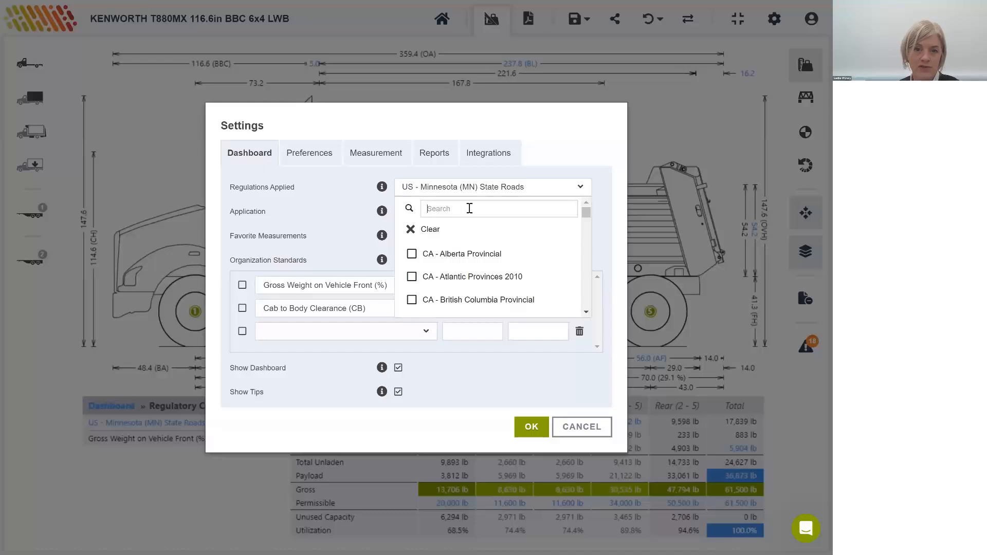
{"action": "type", "text": "i"}
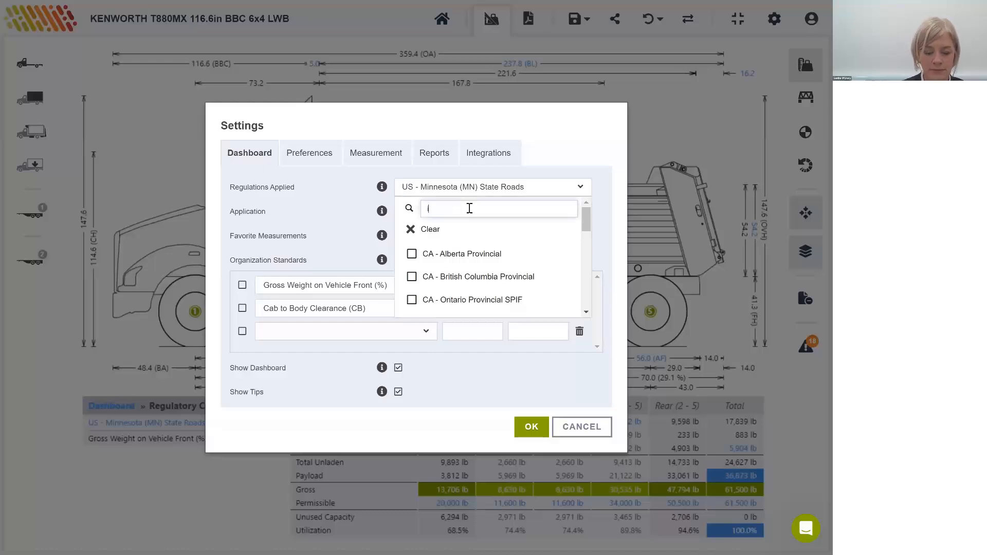
{"action": "type", "text": "aow"}
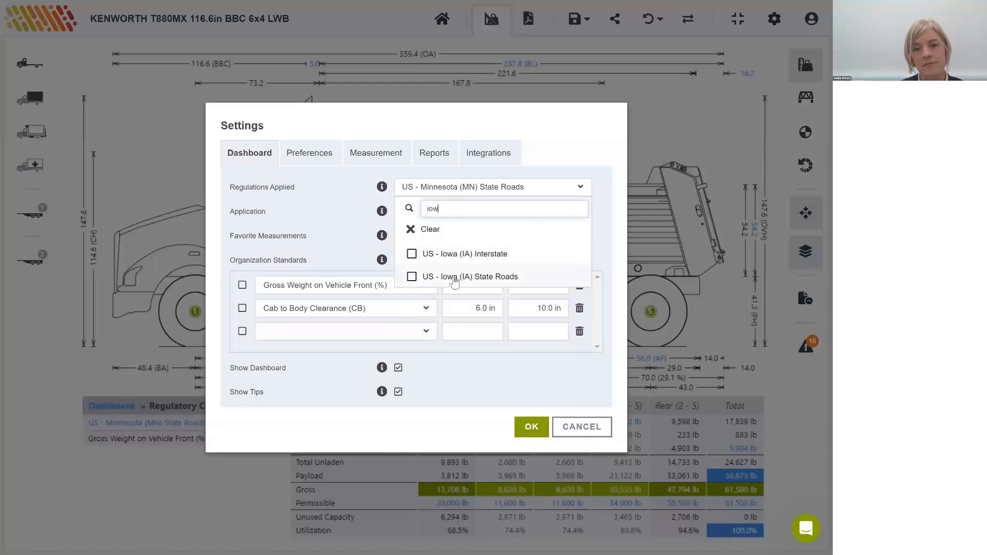
{"action": "left_click", "coordinate": [453, 277]}
{"action": "left_click", "coordinate": [572, 164]}
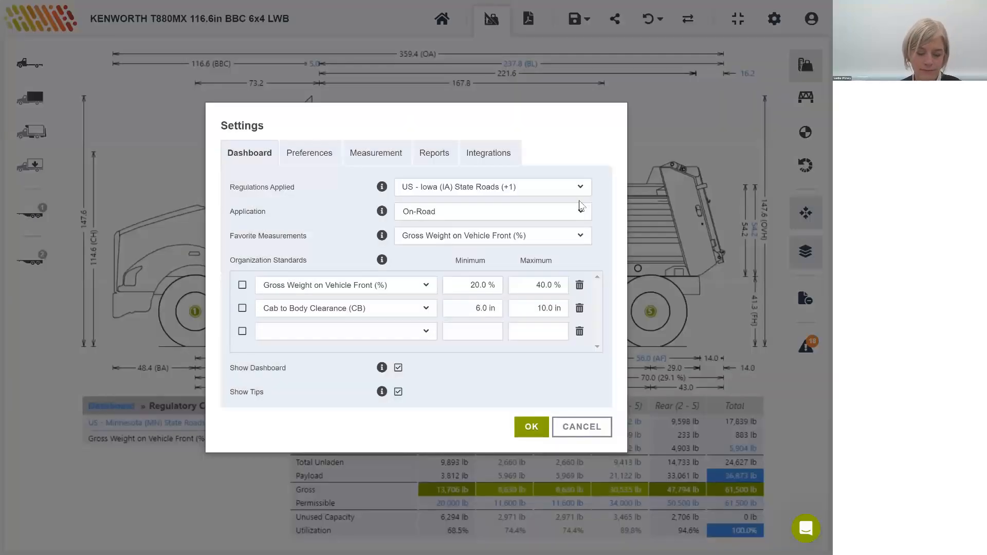
{"action": "left_click", "coordinate": [531, 427]}
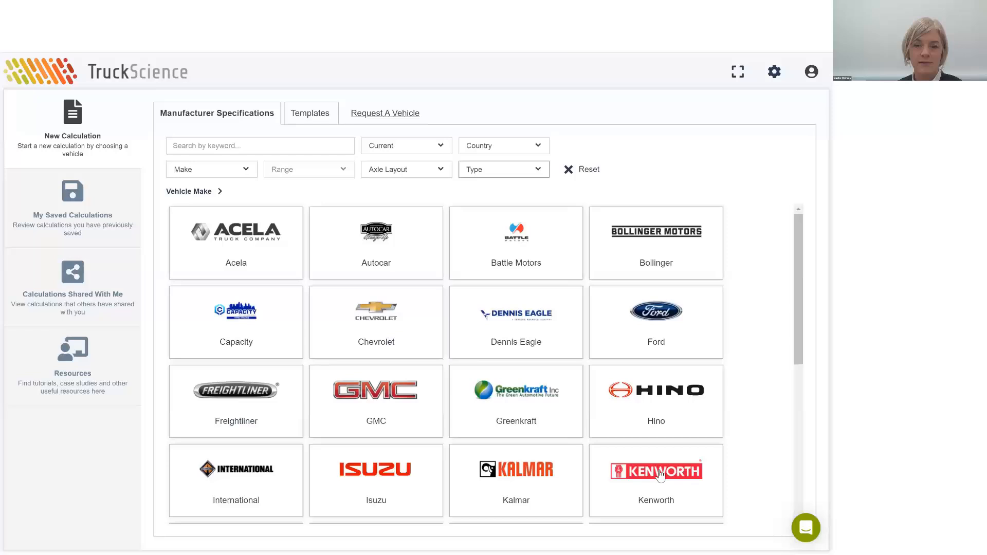
Step: Start a new calculation with the Kenworth T880 range's 6x4 chassis KENWORTH T880MX 116.6in BBC 6x4 LWB
{"action": "left_click", "coordinate": [650, 470]}
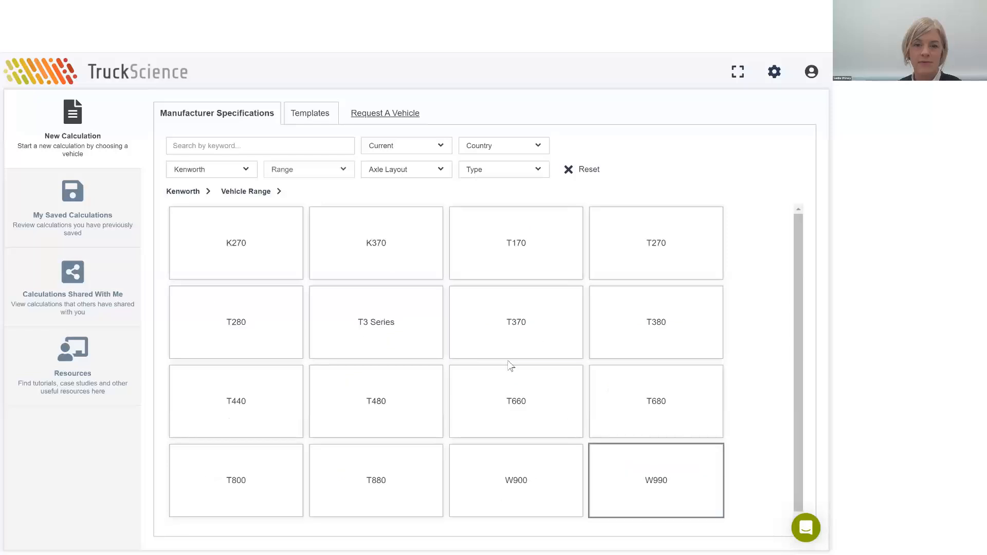
{"action": "left_click", "coordinate": [372, 489]}
{"action": "left_click", "coordinate": [386, 258]}
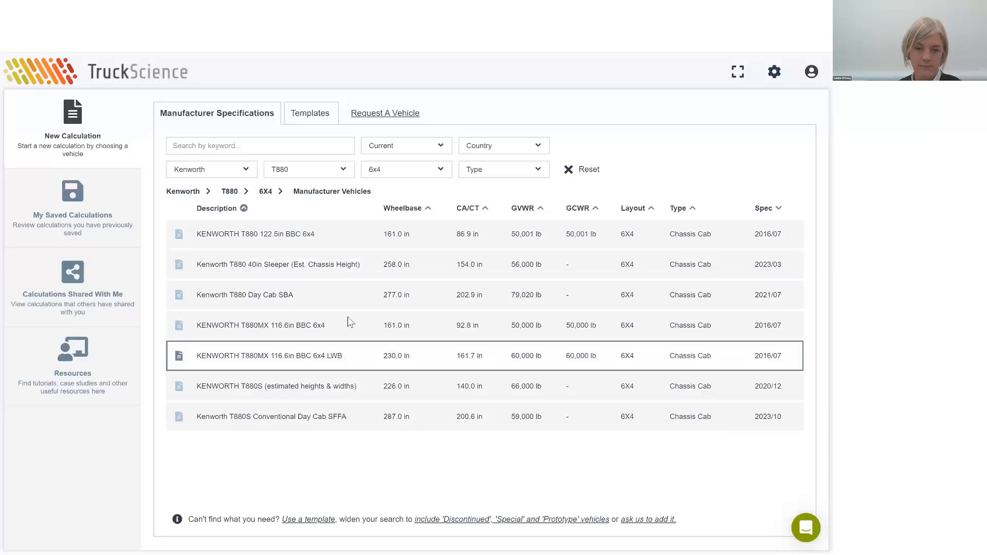
{"action": "left_click", "coordinate": [316, 294]}
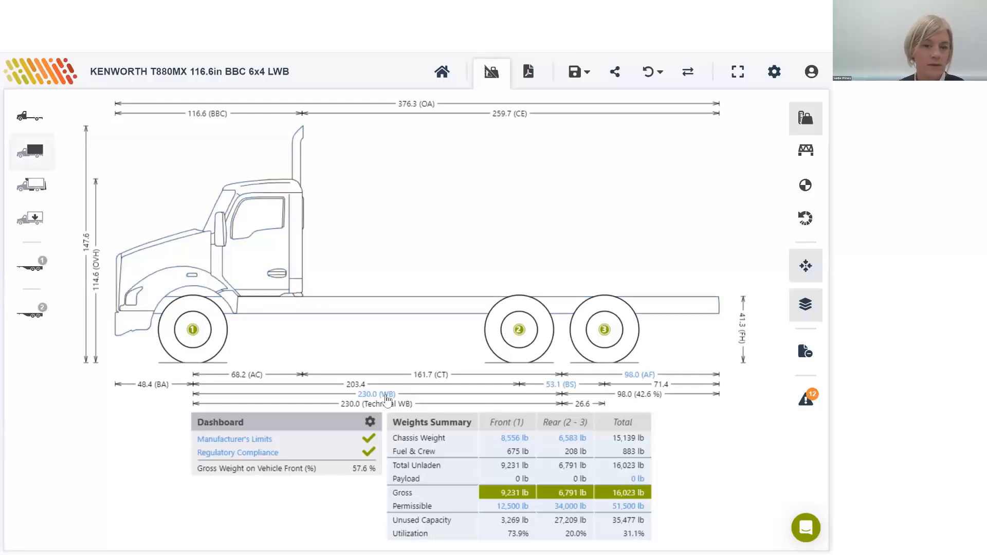
Step: Override the chassis wheelbase with 208 in and close its settings
{"action": "left_click", "coordinate": [377, 394]}
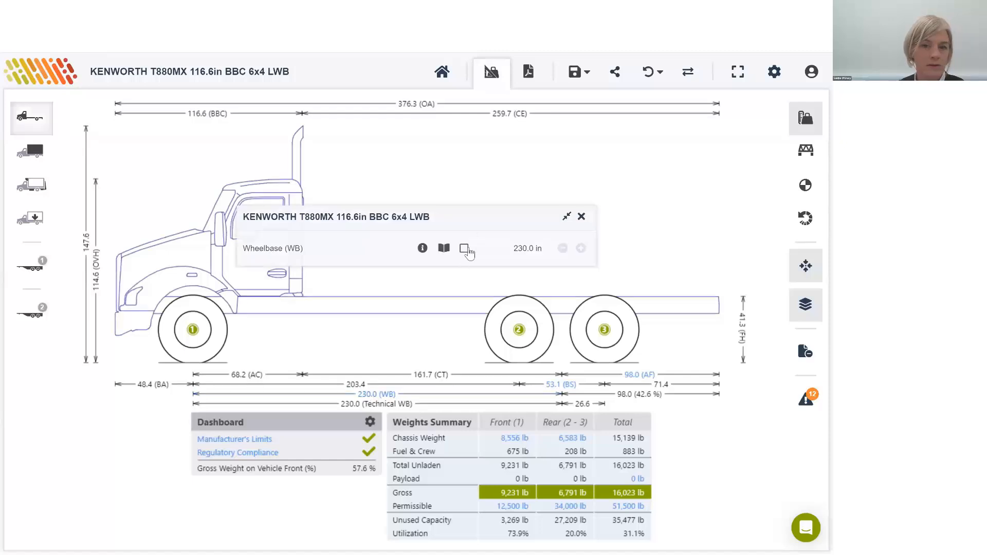
{"action": "left_click", "coordinate": [518, 252]}
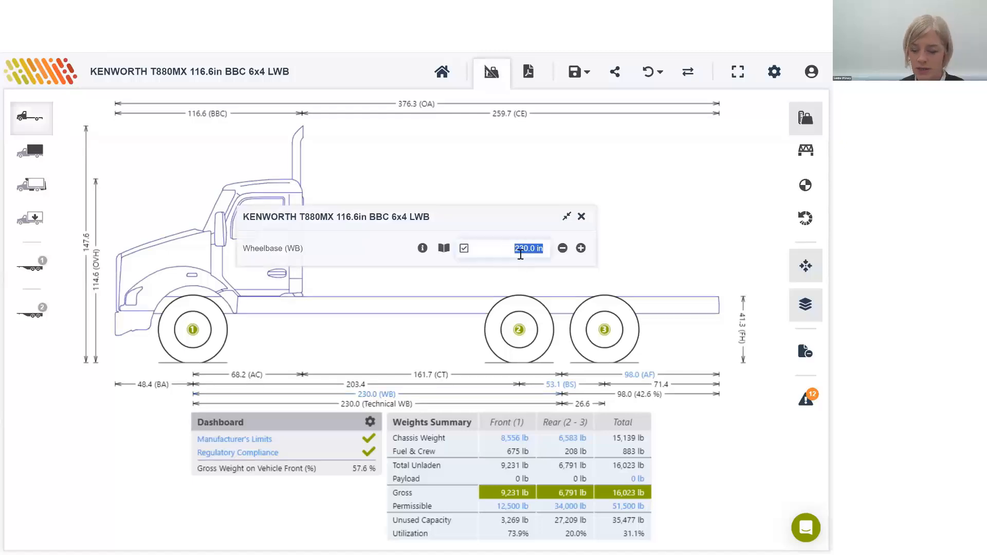
{"action": "type", "text": "208"}
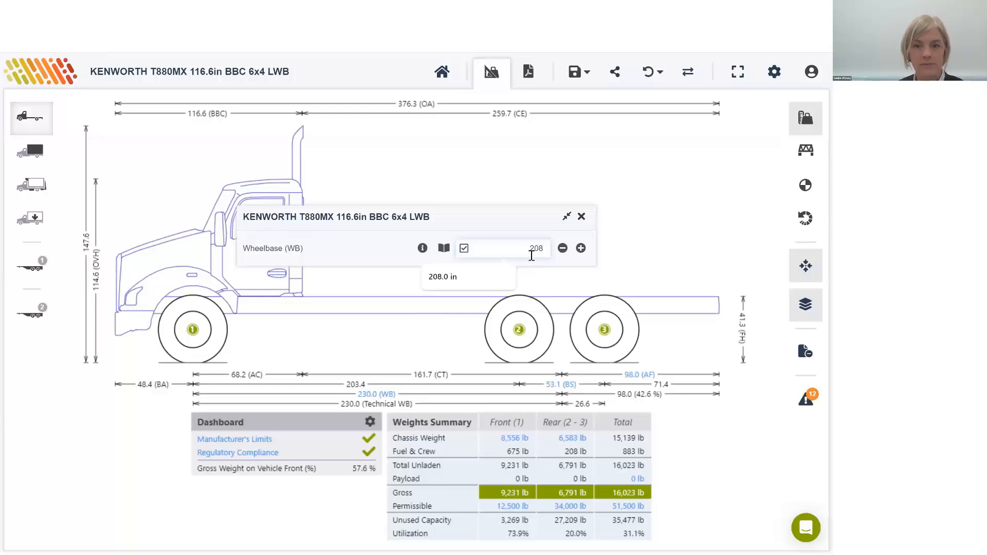
{"action": "key", "text": "Return"}
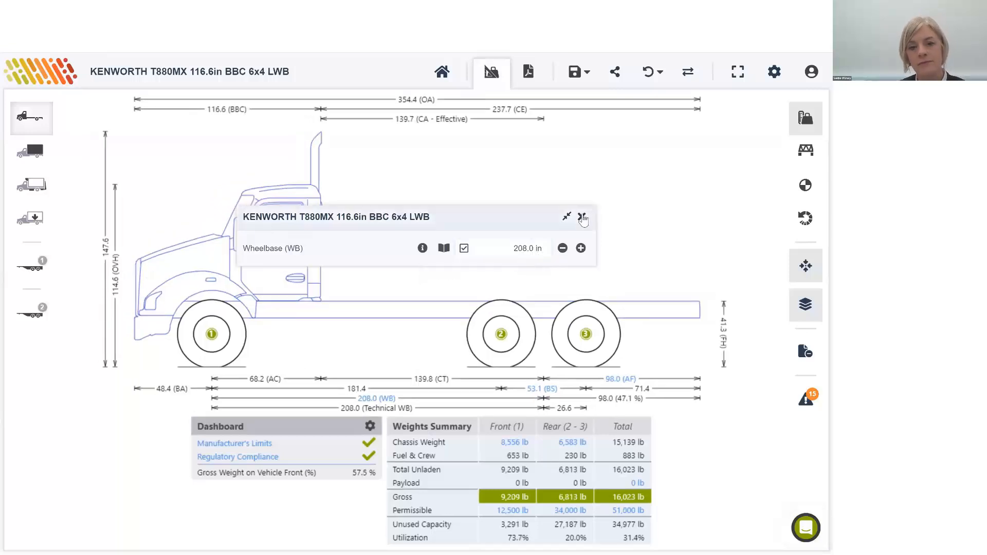
{"action": "left_click", "coordinate": [582, 217]}
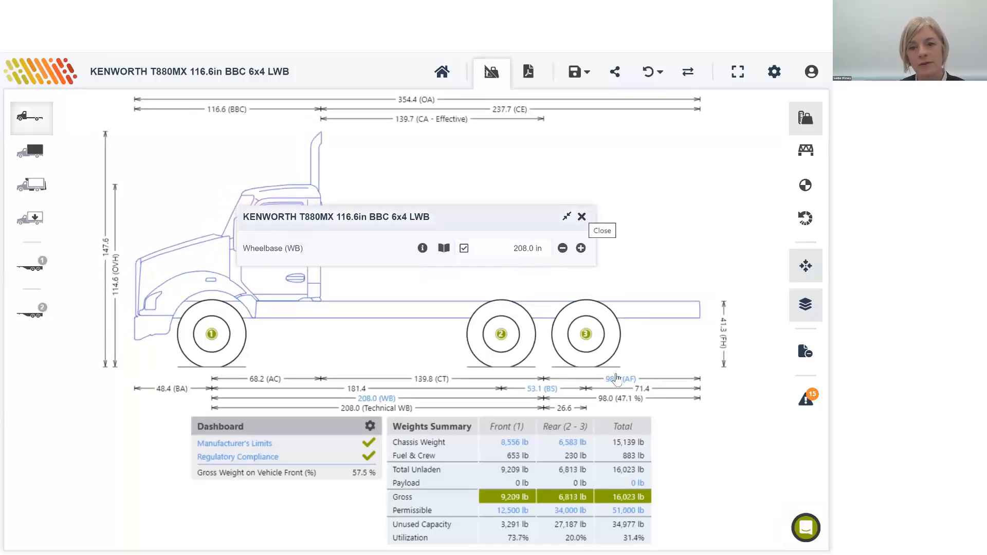
Step: Set the chassis afterframe to 55 in and close its settings
{"action": "left_click", "coordinate": [620, 379]}
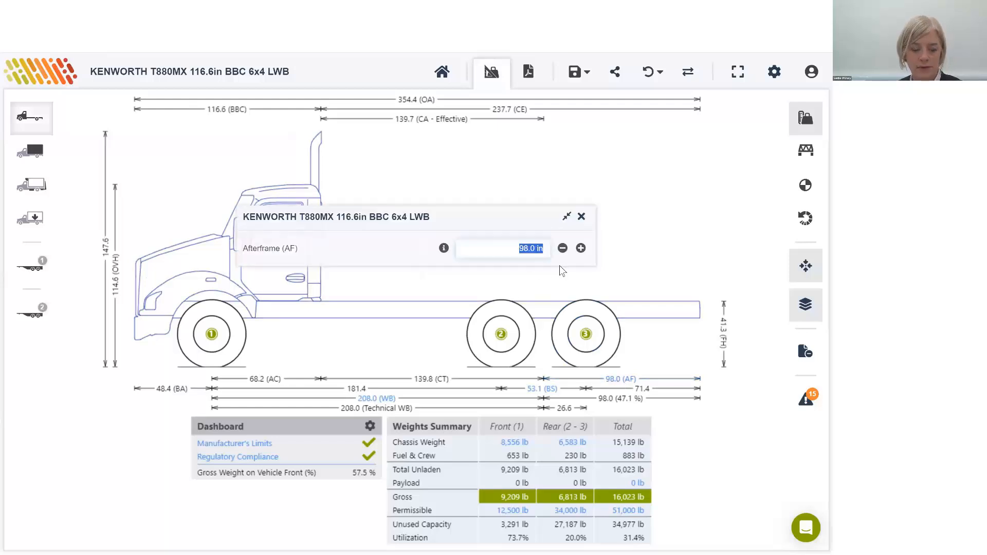
{"action": "type", "text": "55"}
{"action": "key", "text": "Return"}
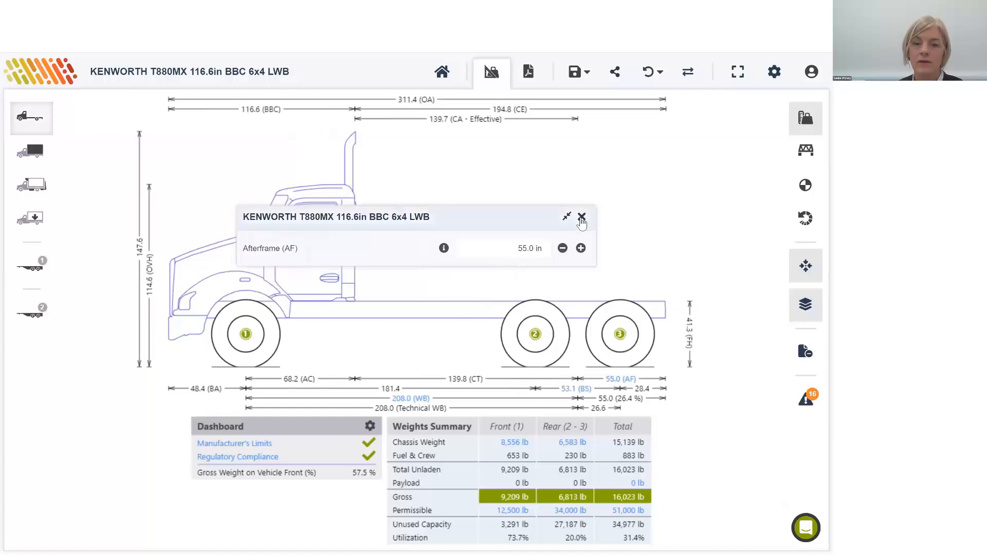
{"action": "left_click", "coordinate": [581, 217]}
Step: Search the dump bodies for "cry" and add the Crysteel Select 16' Heavy Duty Dump Body to the chassis
{"action": "left_click", "coordinate": [29, 151]}
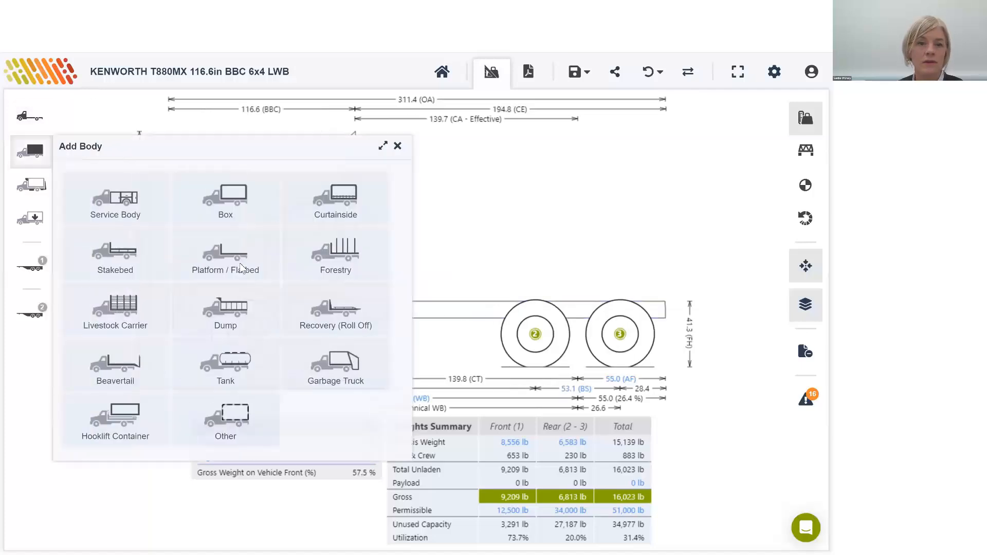
{"action": "left_click", "coordinate": [246, 307]}
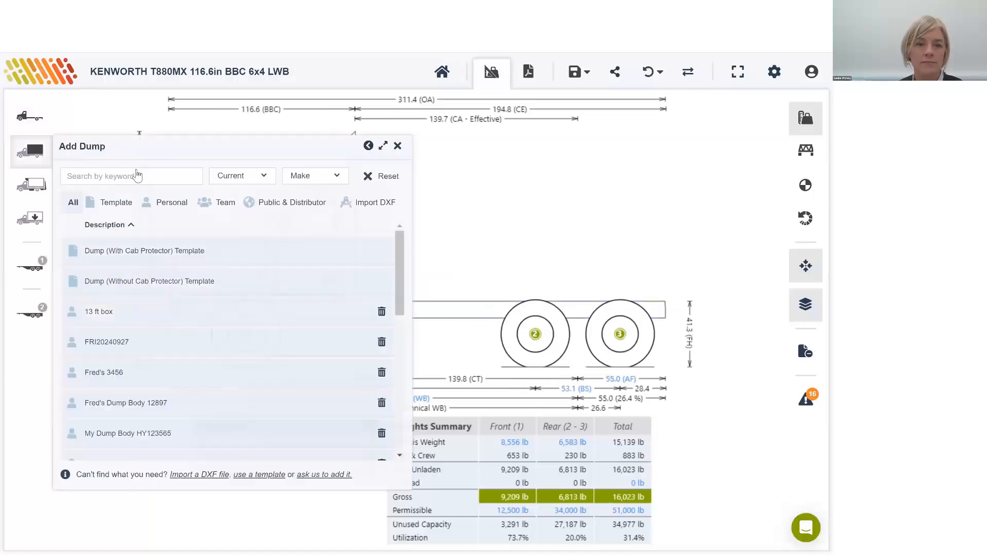
{"action": "left_click", "coordinate": [136, 176]}
{"action": "type", "text": "cry"}
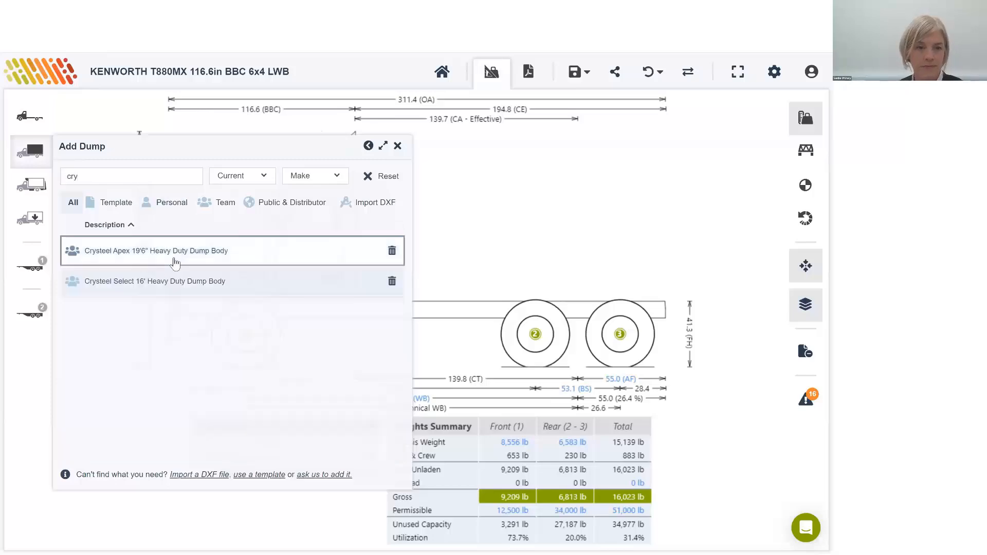
{"action": "left_click", "coordinate": [370, 272]}
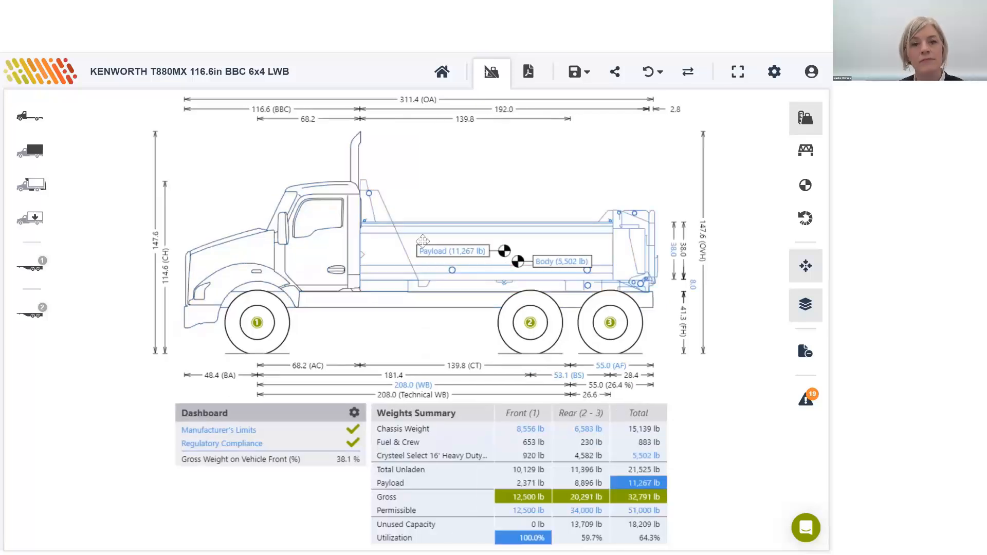
Step: Override the dump body's cab to body clearance with 5 in and close the body settings
{"action": "left_click", "coordinate": [379, 234]}
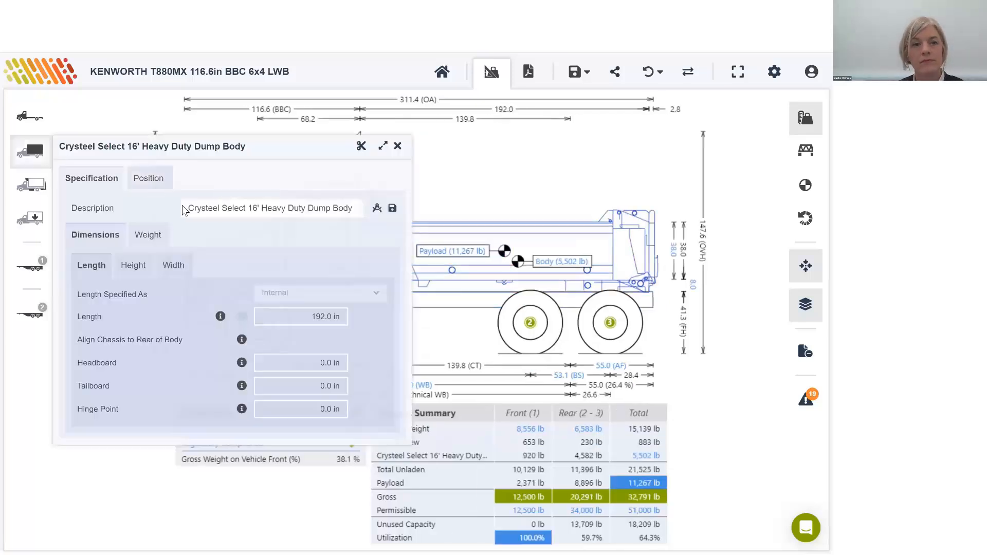
{"action": "left_click", "coordinate": [150, 178]}
{"action": "left_click", "coordinate": [332, 215]}
{"action": "left_click", "coordinate": [281, 209]}
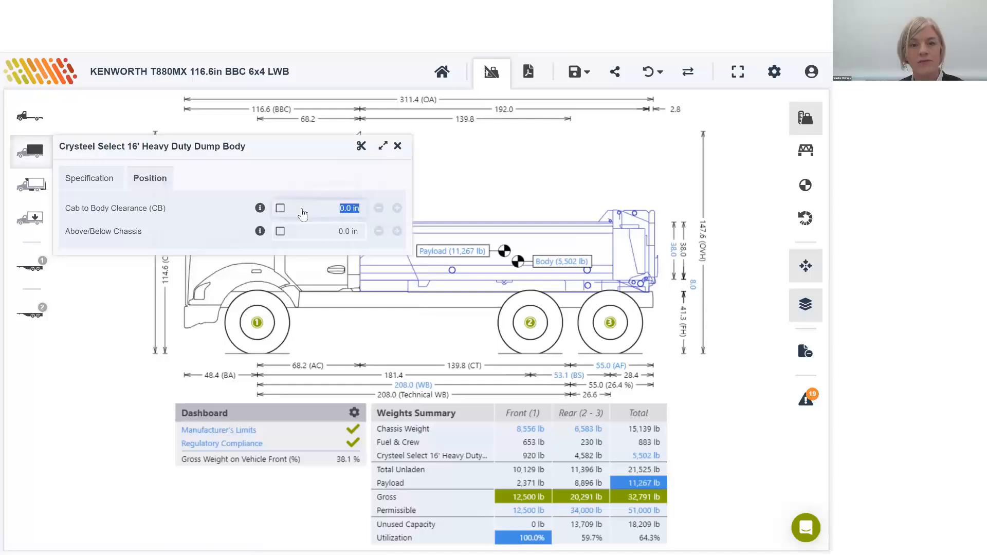
{"action": "left_click", "coordinate": [280, 208]}
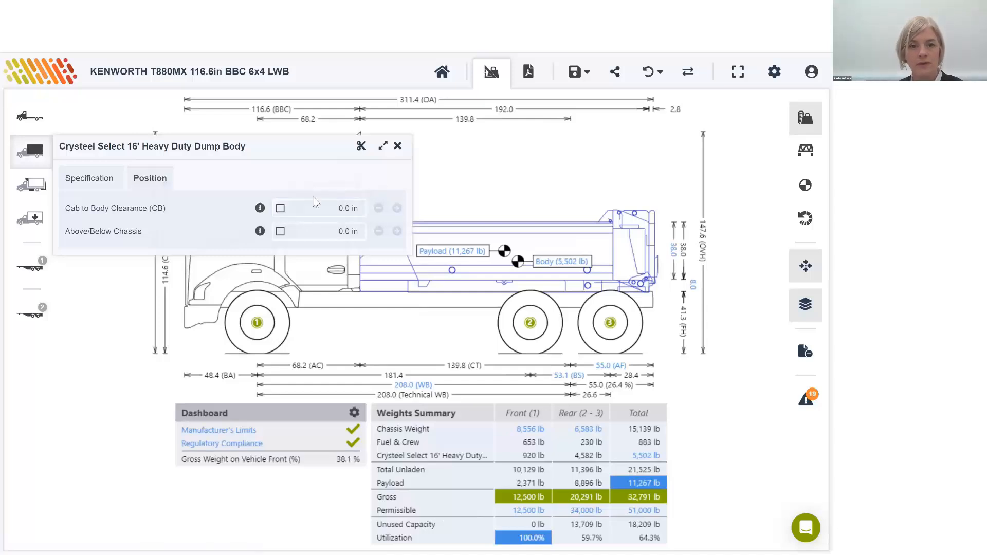
{"action": "left_click", "coordinate": [311, 211]}
{"action": "type", "text": "5"}
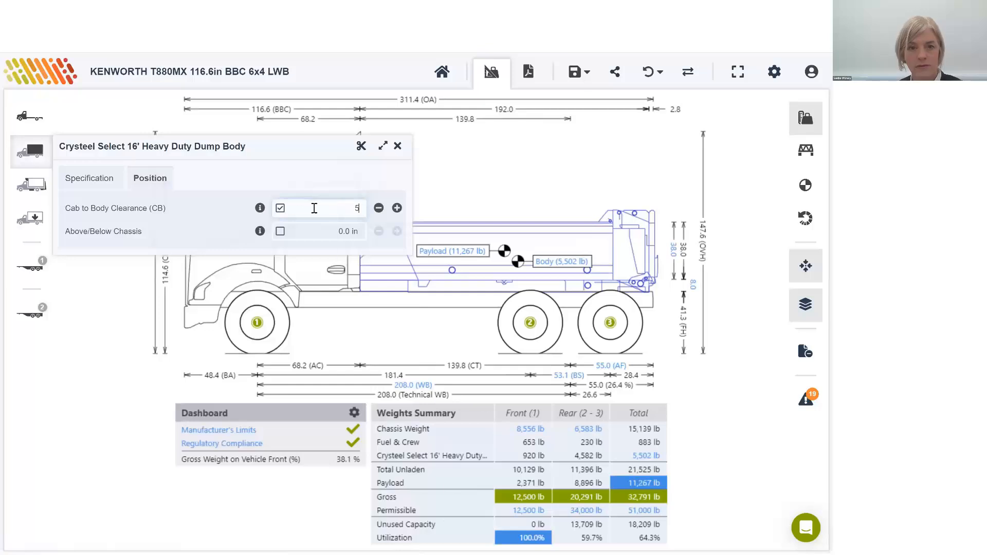
{"action": "key", "text": "Tab"}
{"action": "left_click", "coordinate": [398, 148]}
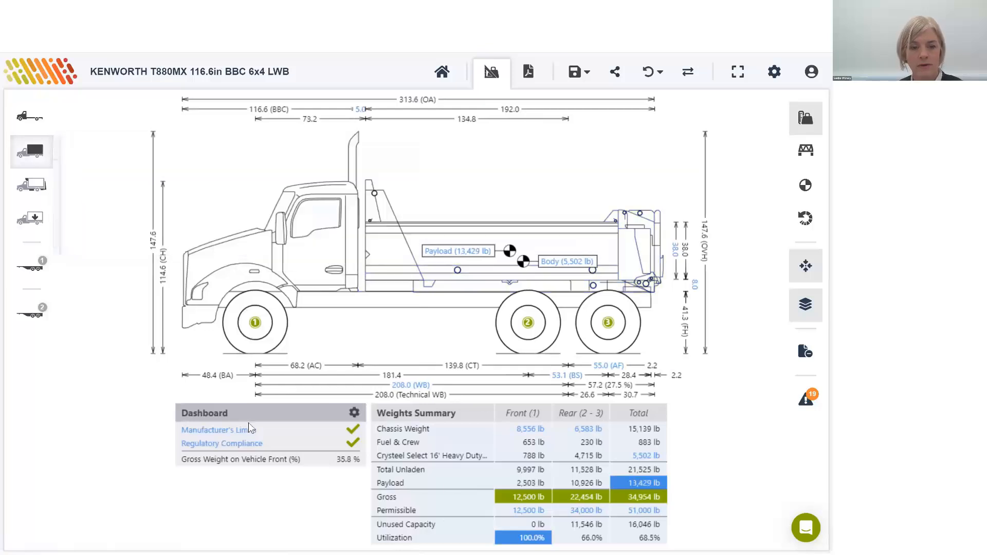
Step: Clear the applied Iowa and Minnesota regulations and select CA - Ontario Provincial SPIF instead
{"action": "left_click", "coordinate": [294, 443]}
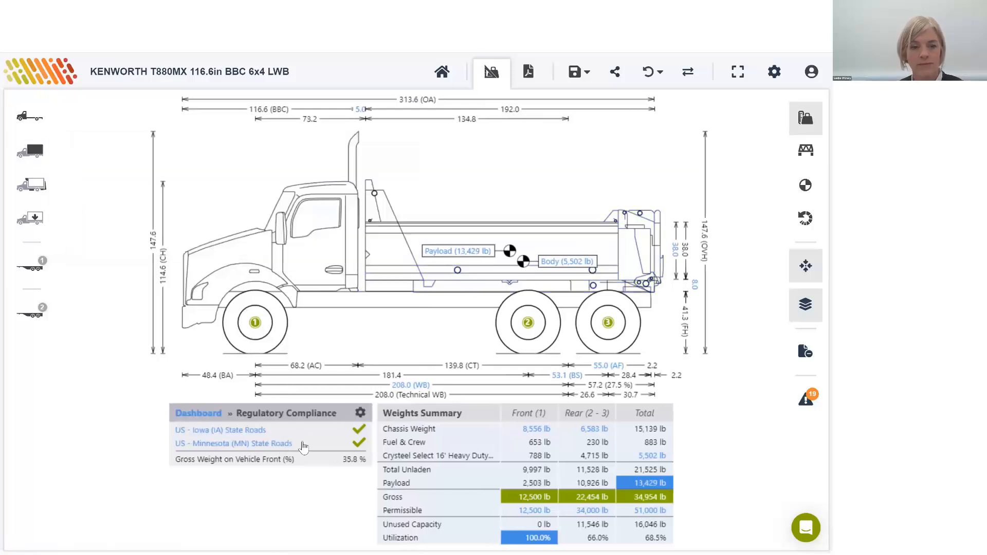
{"action": "left_click", "coordinate": [365, 413]}
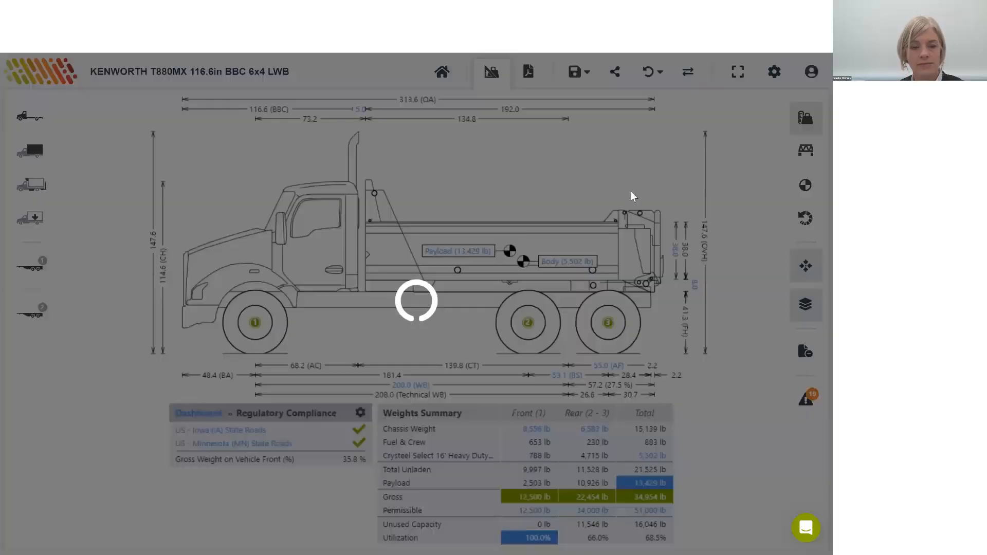
{"action": "left_click", "coordinate": [475, 213]}
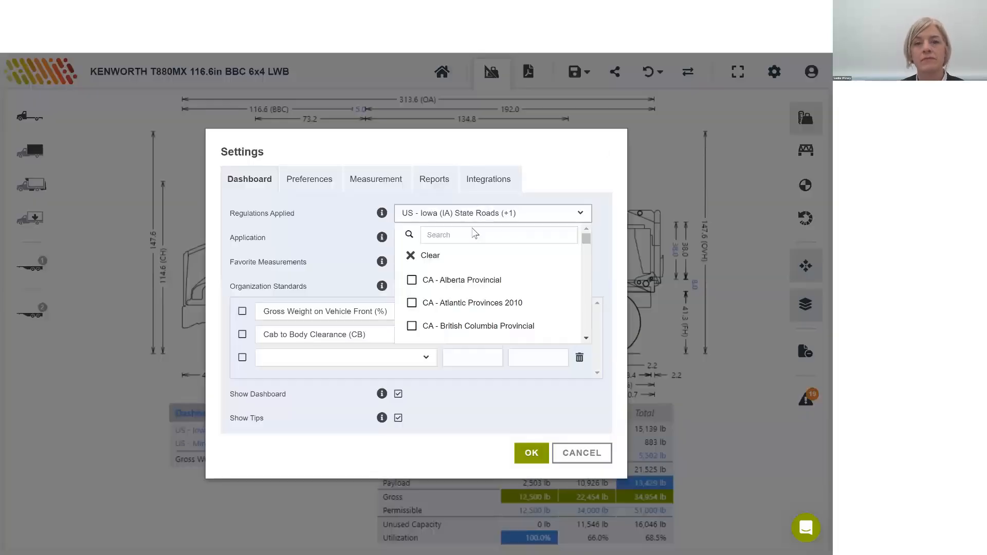
{"action": "left_click", "coordinate": [430, 255]}
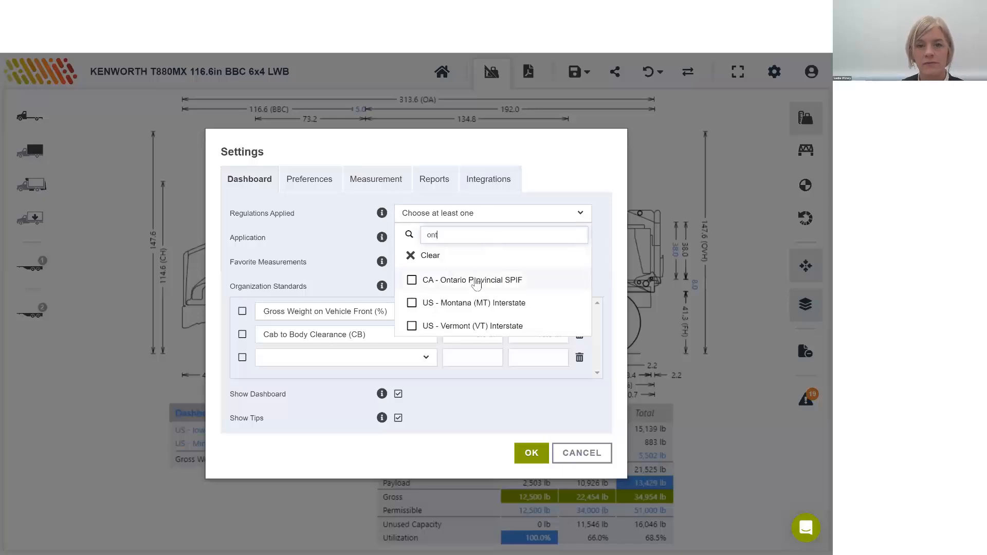
{"action": "left_click", "coordinate": [477, 283]}
{"action": "left_click", "coordinate": [548, 150]}
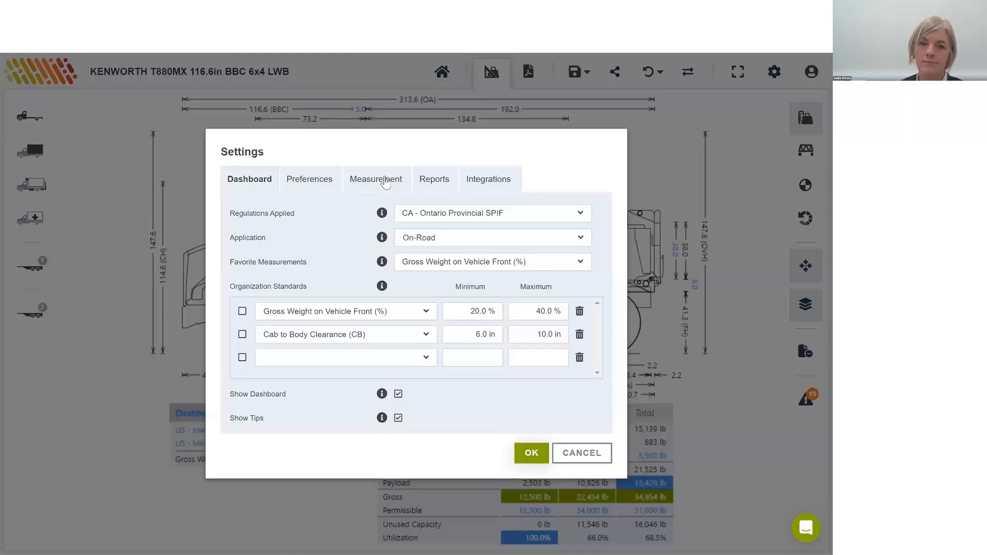
Step: Switch the measurement system to Metric and apply the changed settings
{"action": "left_click", "coordinate": [318, 180]}
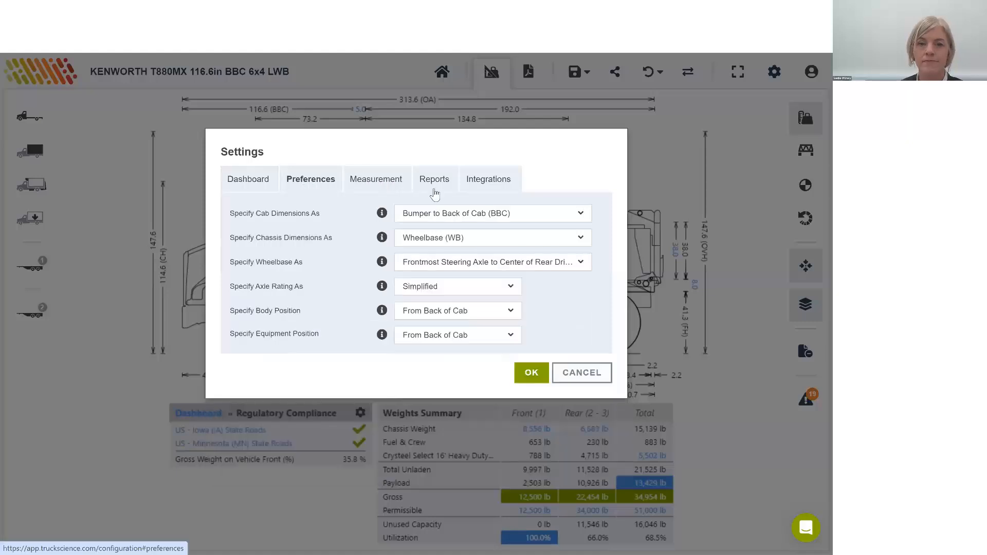
{"action": "left_click", "coordinate": [376, 178]}
{"action": "left_click", "coordinate": [457, 213]}
{"action": "left_click", "coordinate": [449, 238]}
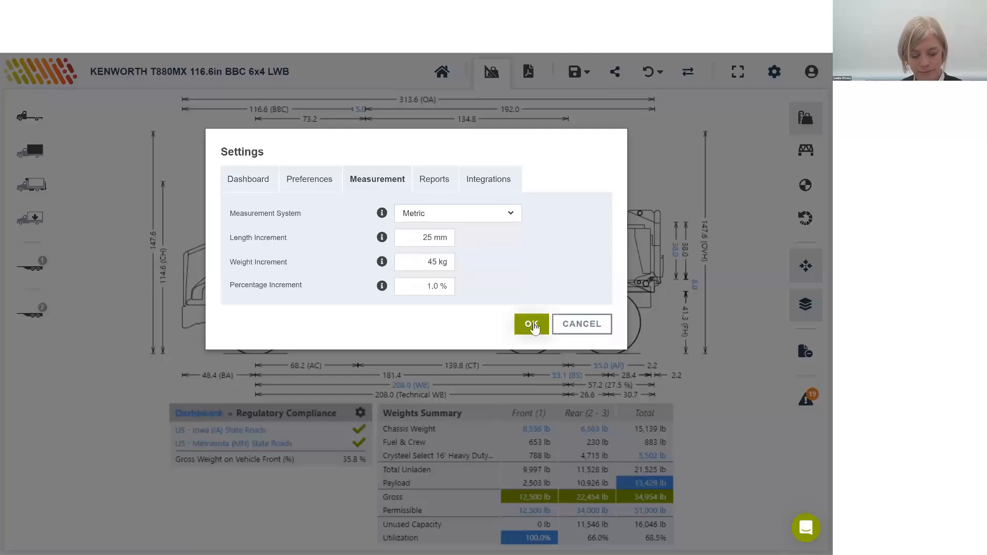
{"action": "left_click", "coordinate": [533, 324]}
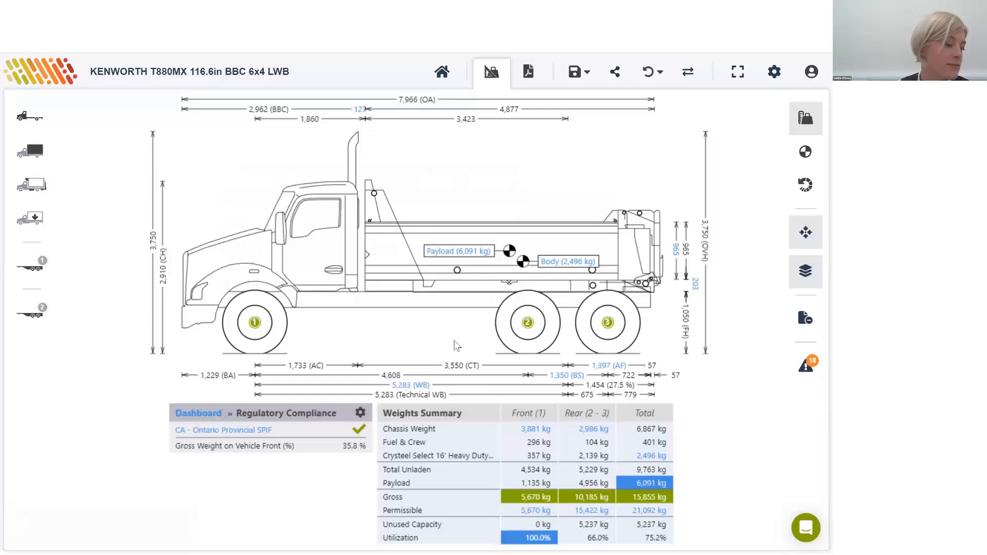
Step: Set the chassis wheelbase to 6,000 mm and close its settings
{"action": "left_click", "coordinate": [406, 386]}
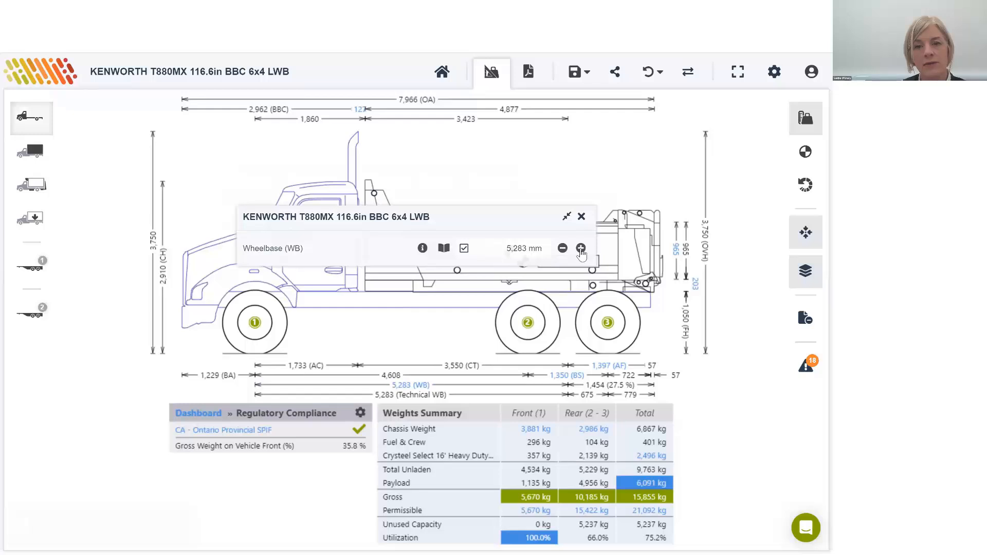
{"action": "left_click", "coordinate": [523, 249]}
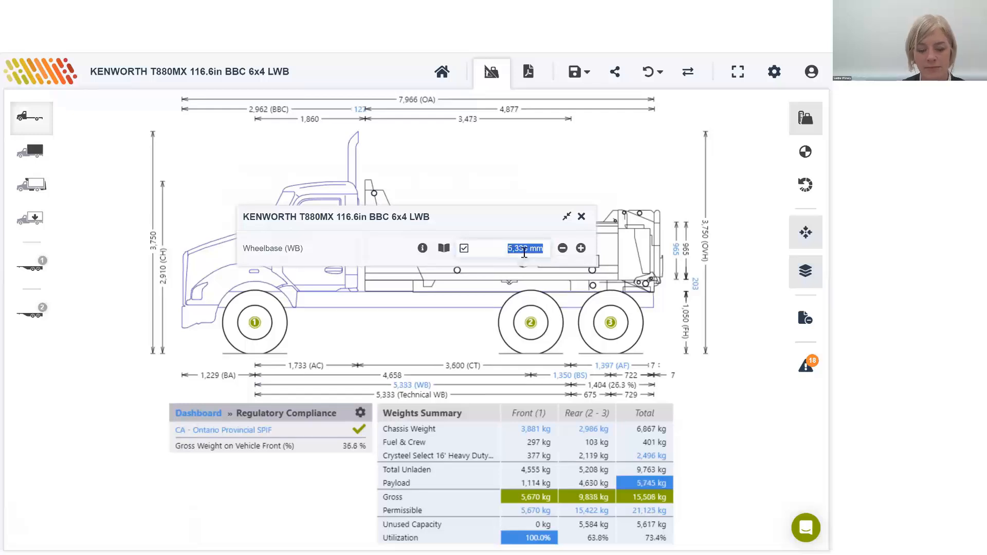
{"action": "type", "text": "6000"}
{"action": "key", "text": "Return"}
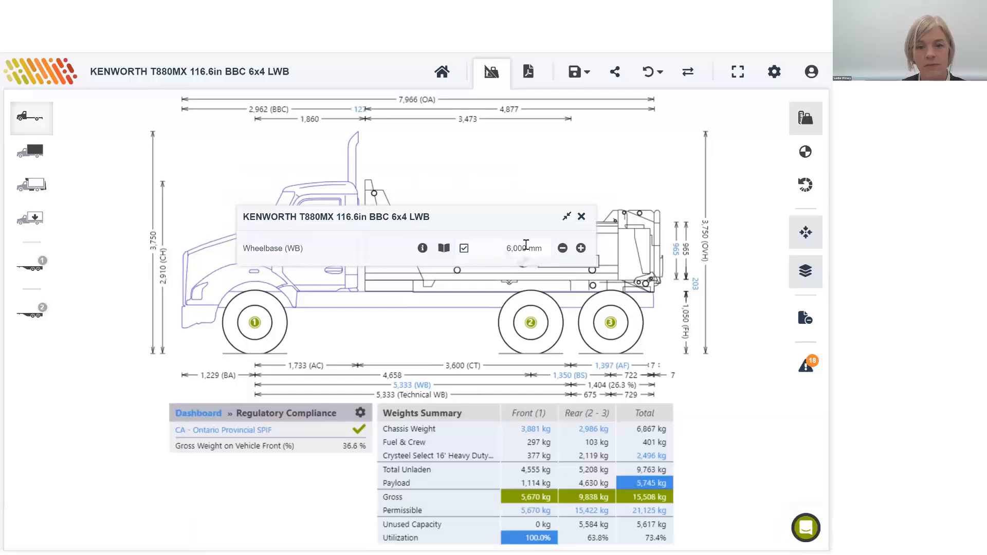
{"action": "left_click", "coordinate": [582, 217]}
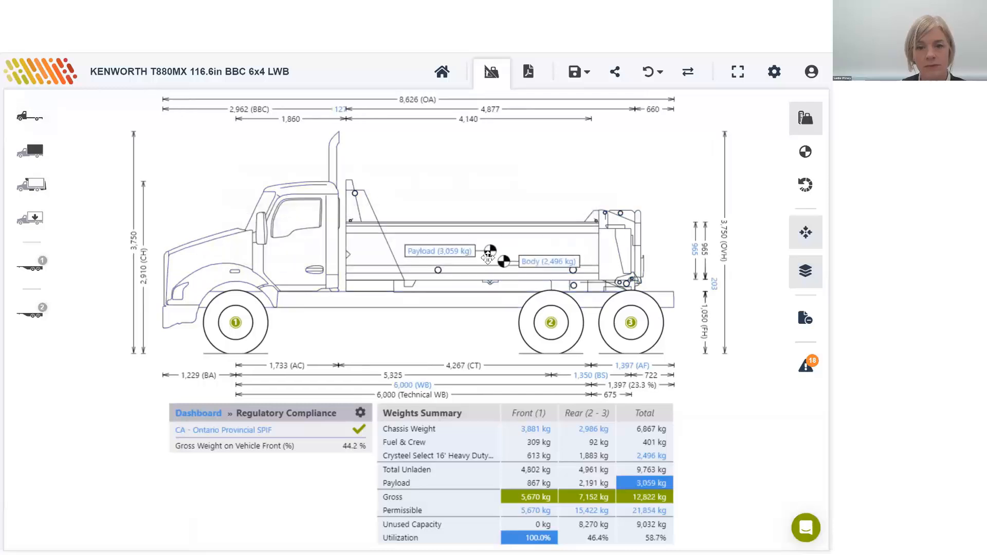
Step: Set the chassis wheelbase to 6,500 mm and close its settings
{"action": "left_click", "coordinate": [506, 275]}
{"action": "left_click", "coordinate": [537, 248]}
{"action": "type", "text": "6"}
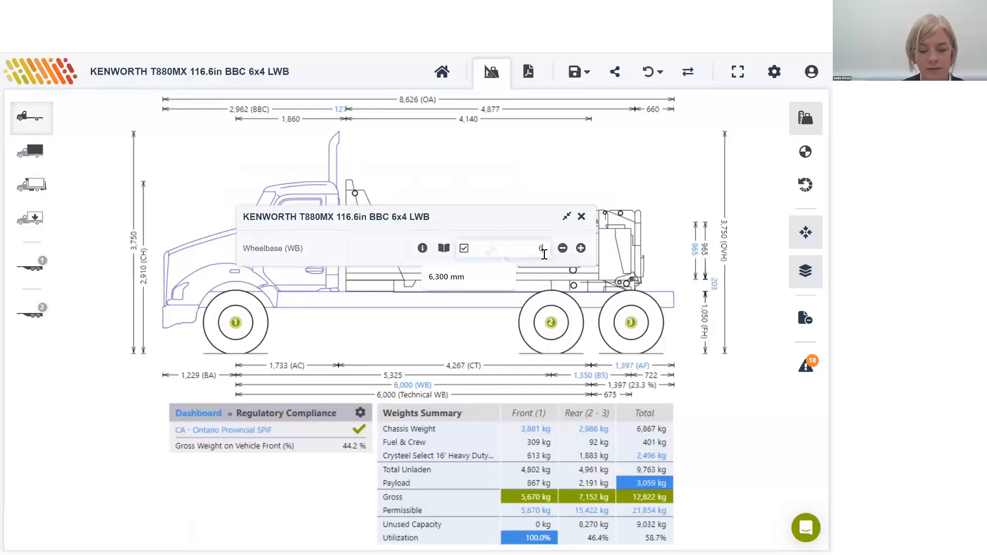
{"action": "type", "text": ",500"}
{"action": "key", "text": "Return"}
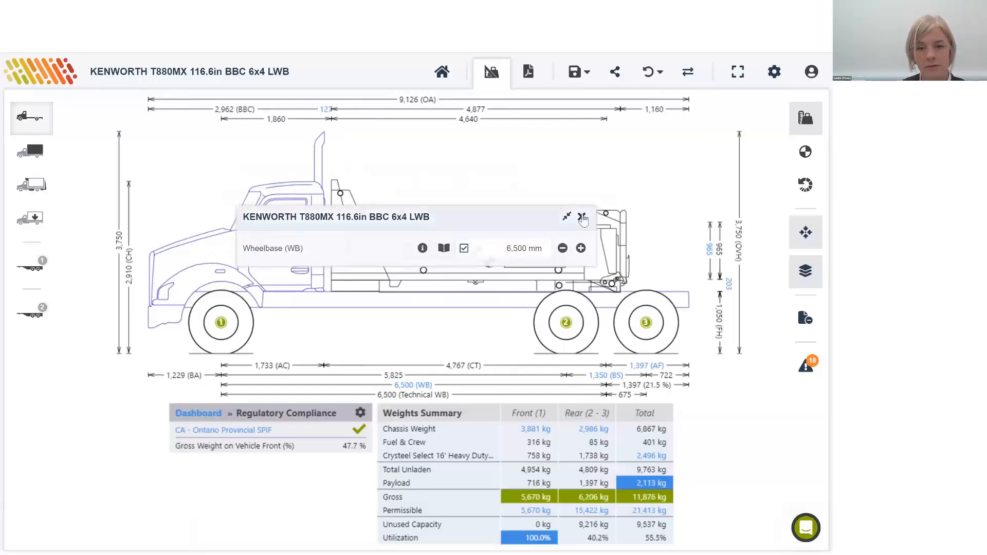
{"action": "left_click", "coordinate": [582, 218]}
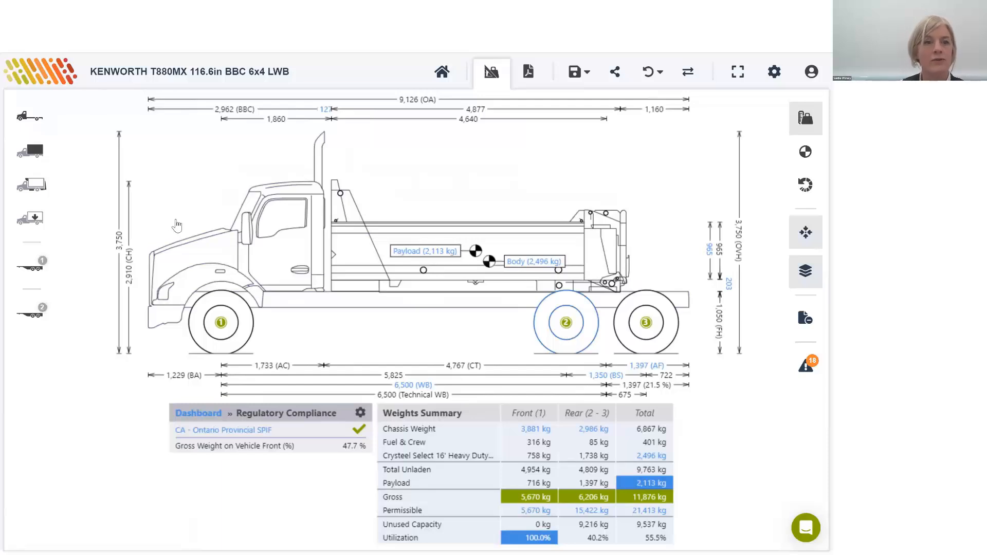
Step: Add a pusher axle ahead of the rear axles in the chassis's weights and axles settings
{"action": "left_click", "coordinate": [12, 149]}
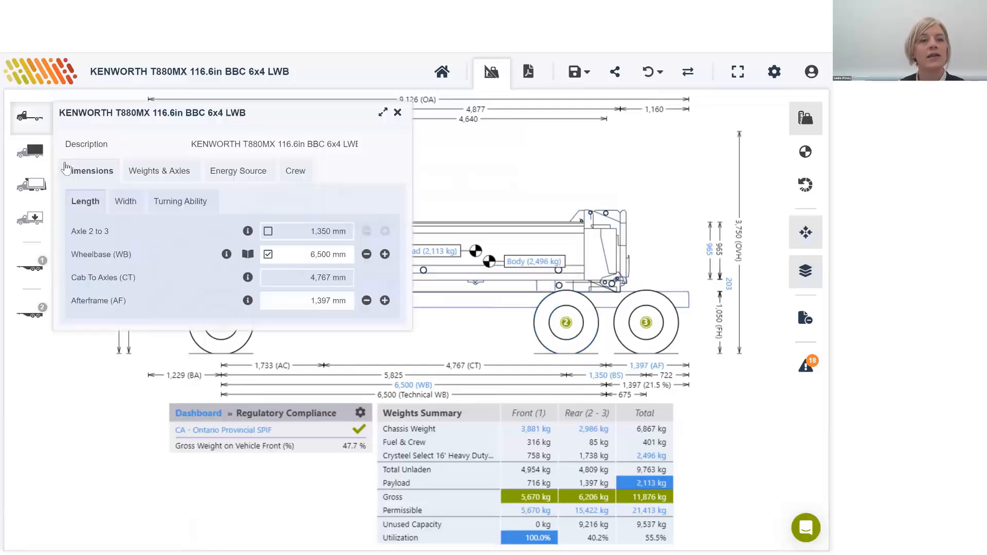
{"action": "left_click", "coordinate": [172, 173]}
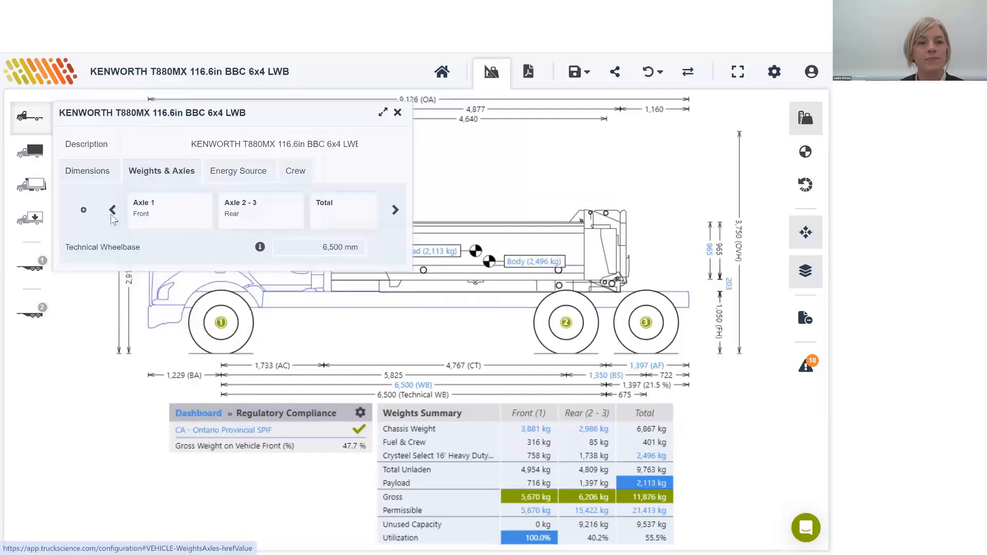
{"action": "left_click", "coordinate": [85, 238]}
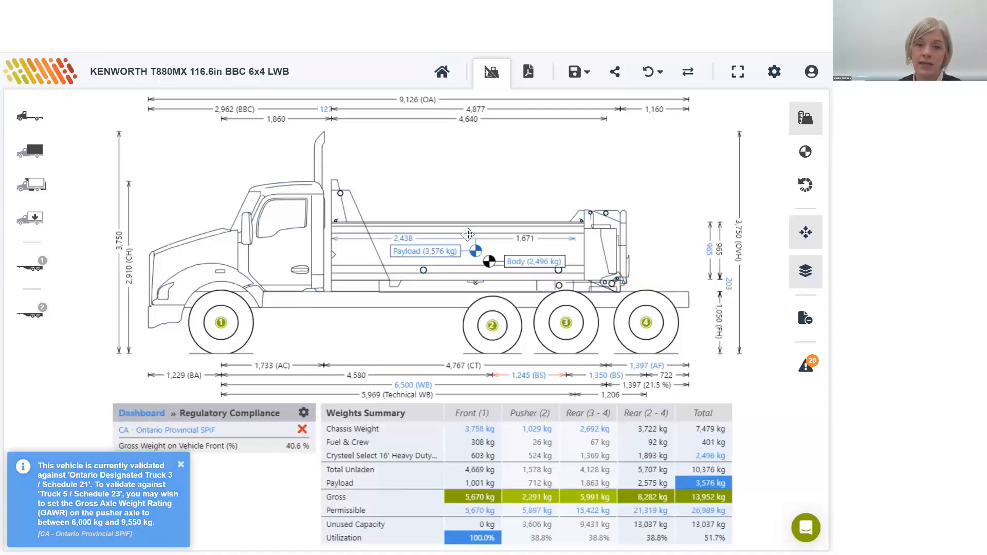
Step: Replace the dump body with the Crysteel Apex 19'6" Heavy Duty Dump Body and move it back to 425 mm behind the cab
{"action": "left_click", "coordinate": [475, 234]}
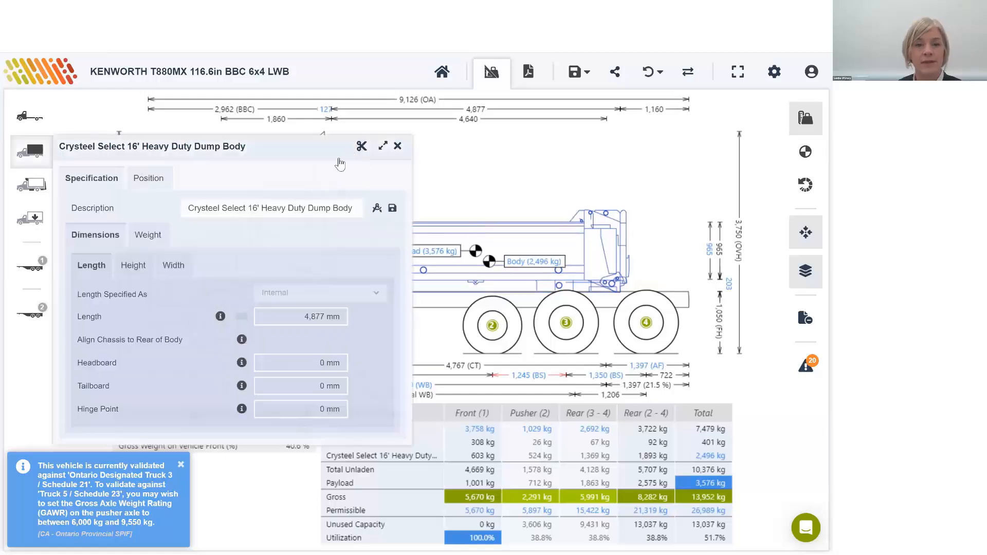
{"action": "left_click", "coordinate": [362, 146]}
{"action": "left_click", "coordinate": [34, 151]}
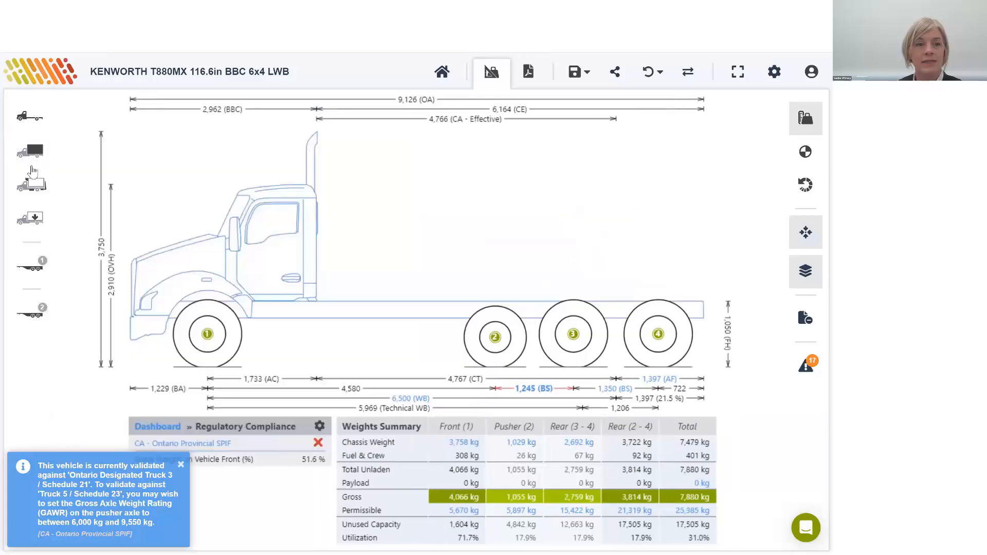
{"action": "left_click", "coordinate": [34, 151]}
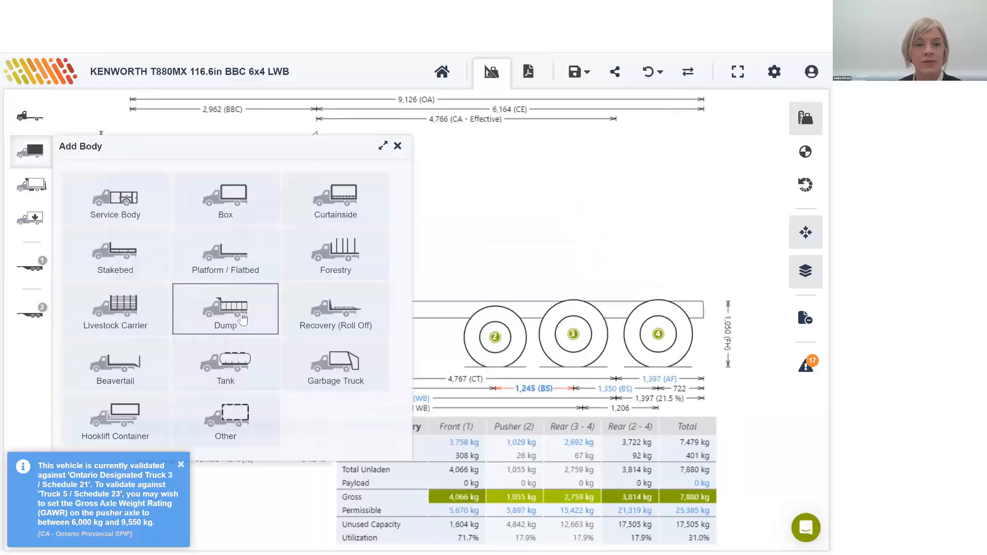
{"action": "left_click", "coordinate": [226, 309]}
{"action": "type", "text": "cry"}
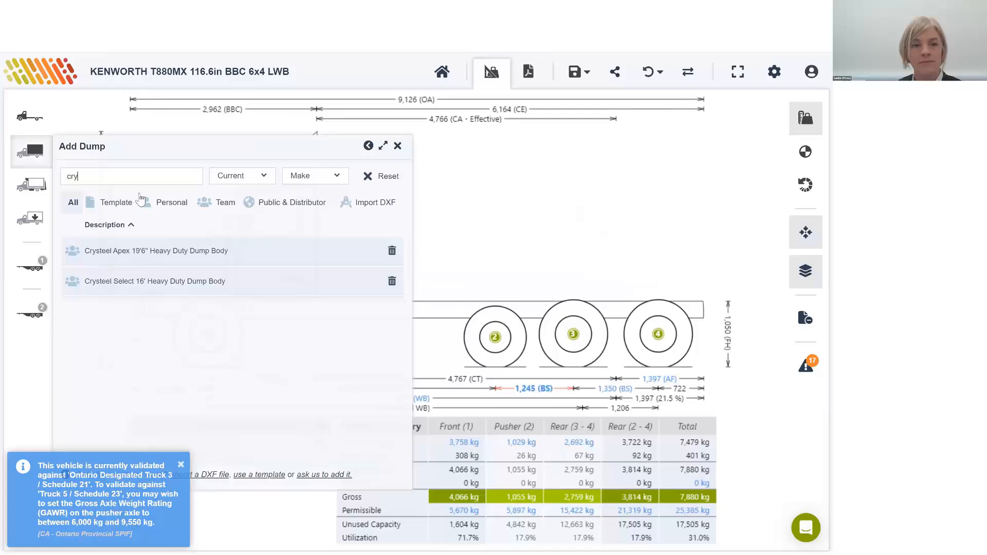
{"action": "left_click", "coordinate": [175, 251]}
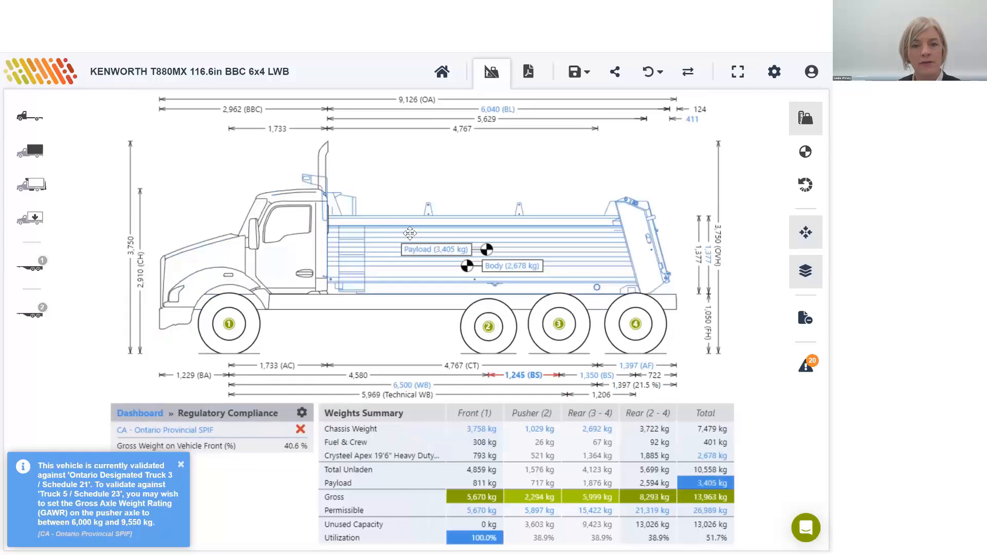
{"action": "left_click_drag", "start_coordinate": [410, 234], "coordinate": [423, 235]}
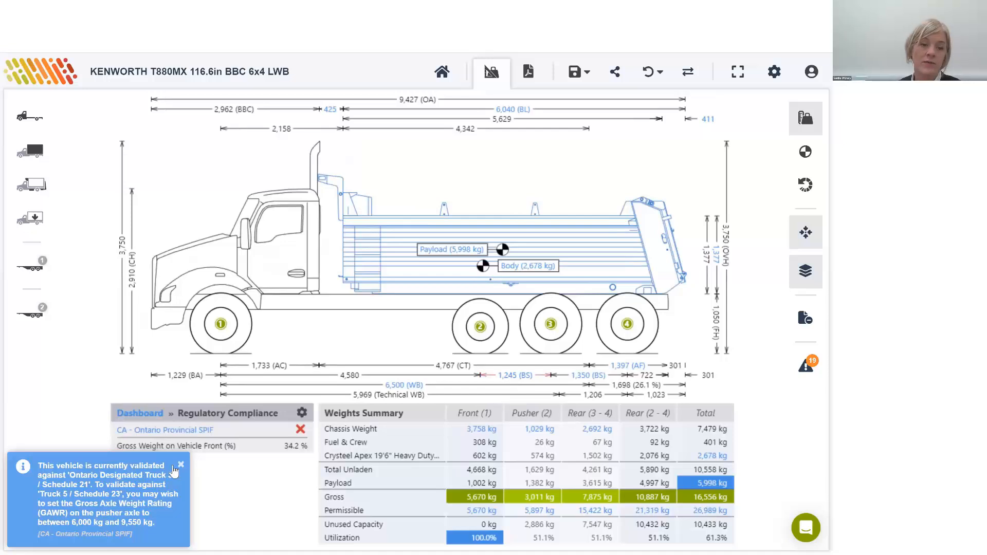
Step: Add a second pusher axle in the chassis's weights and axles settings and dismiss the Ontario regulation notice
{"action": "left_click", "coordinate": [29, 118]}
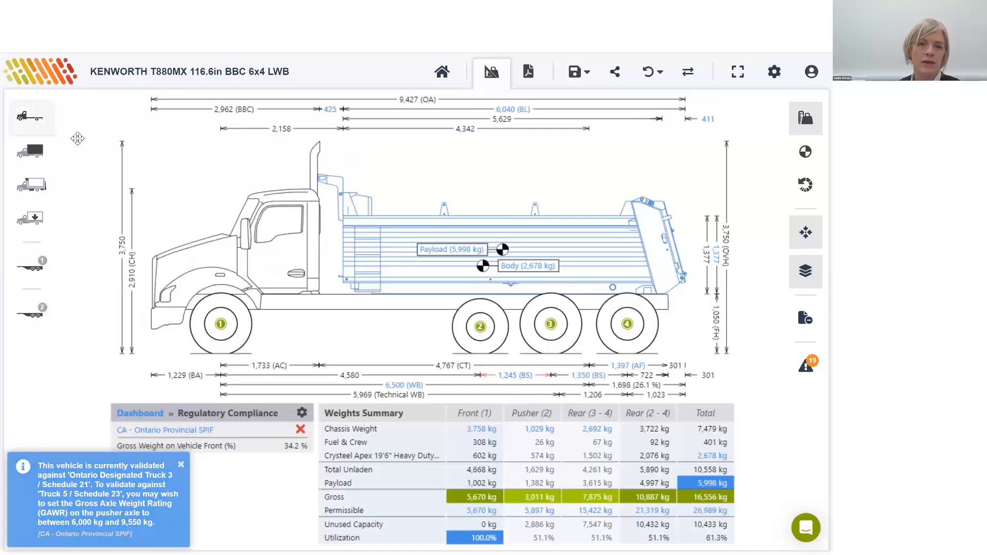
{"action": "left_click", "coordinate": [154, 170]}
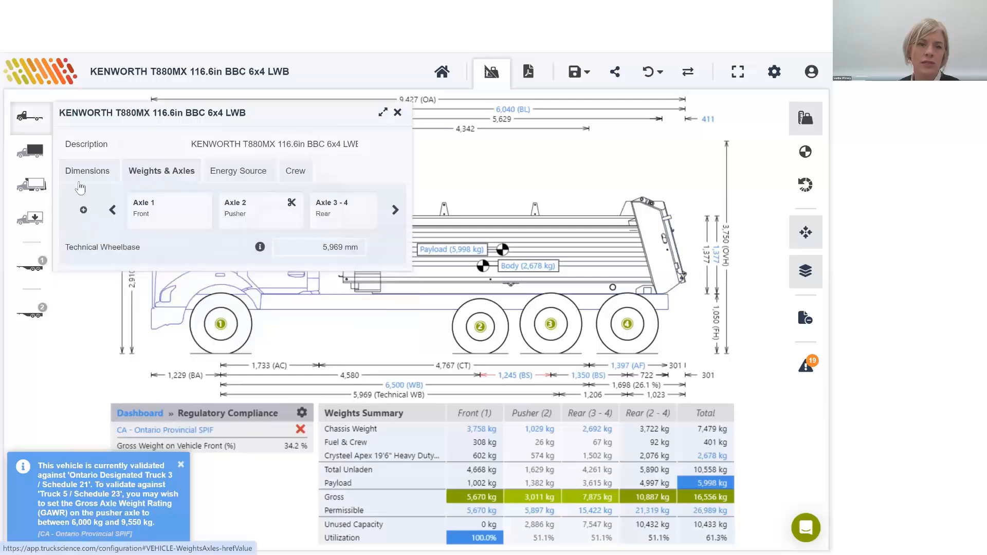
{"action": "left_click", "coordinate": [83, 210]}
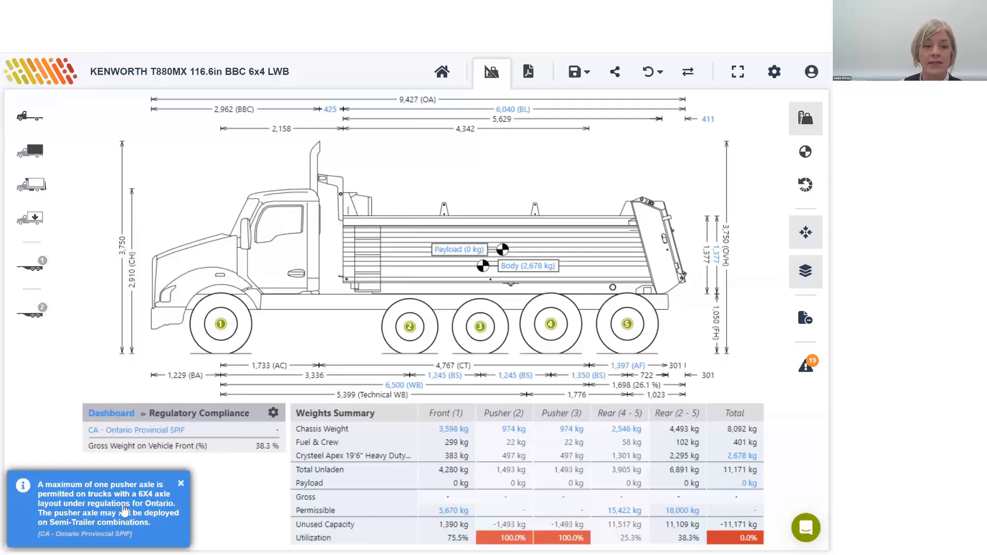
{"action": "left_click", "coordinate": [179, 487]}
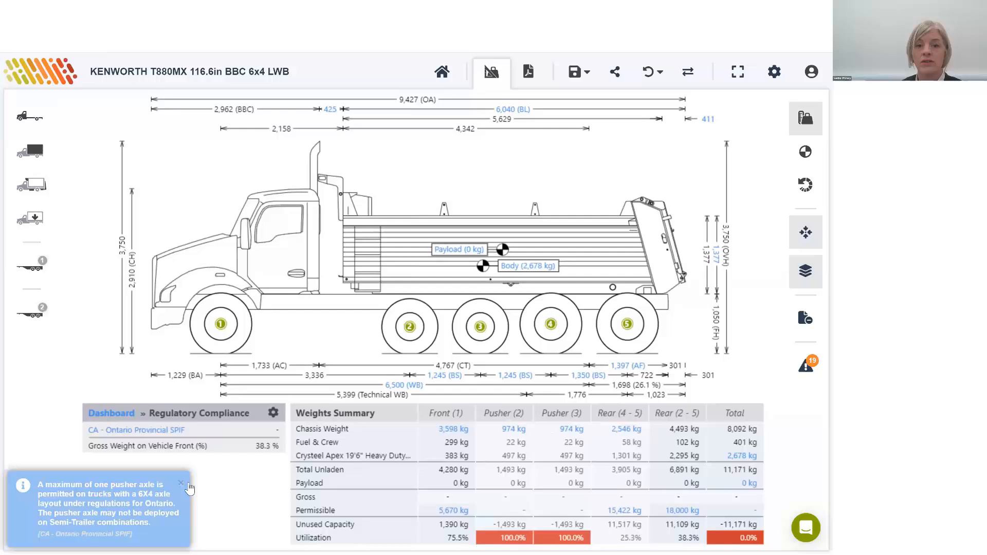
Step: Remove the foremost pusher axle from the chassis and close its settings
{"action": "left_click", "coordinate": [408, 342]}
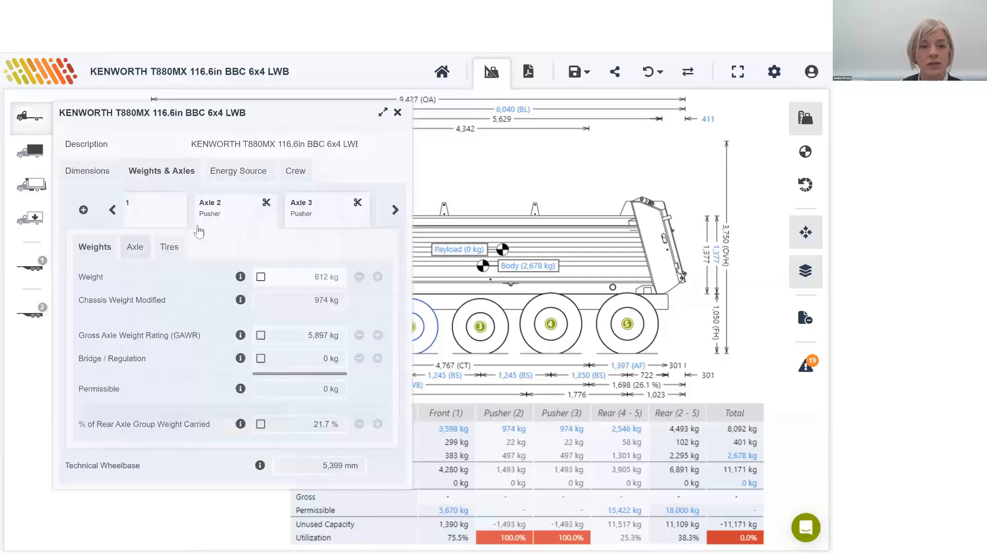
{"action": "left_click", "coordinate": [266, 203]}
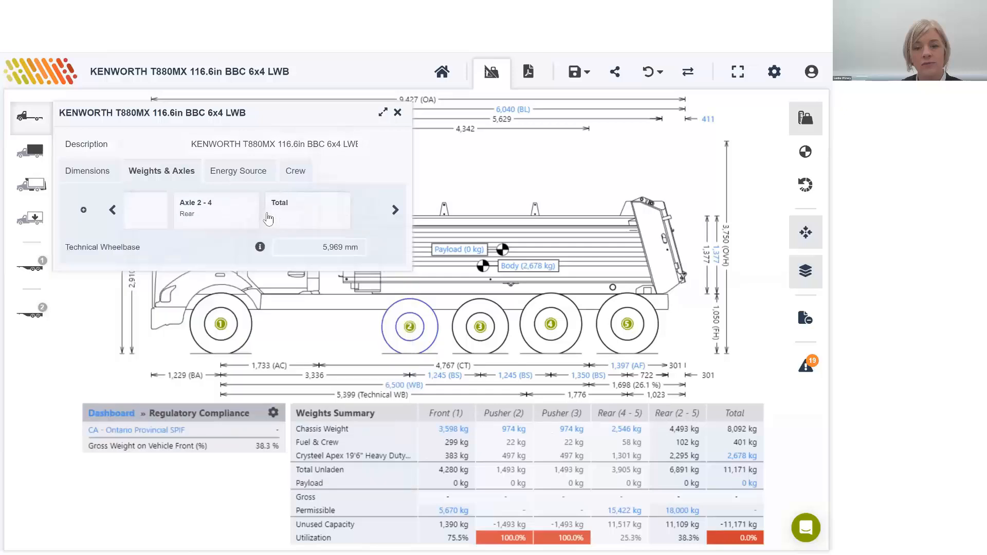
{"action": "left_click", "coordinate": [398, 112]}
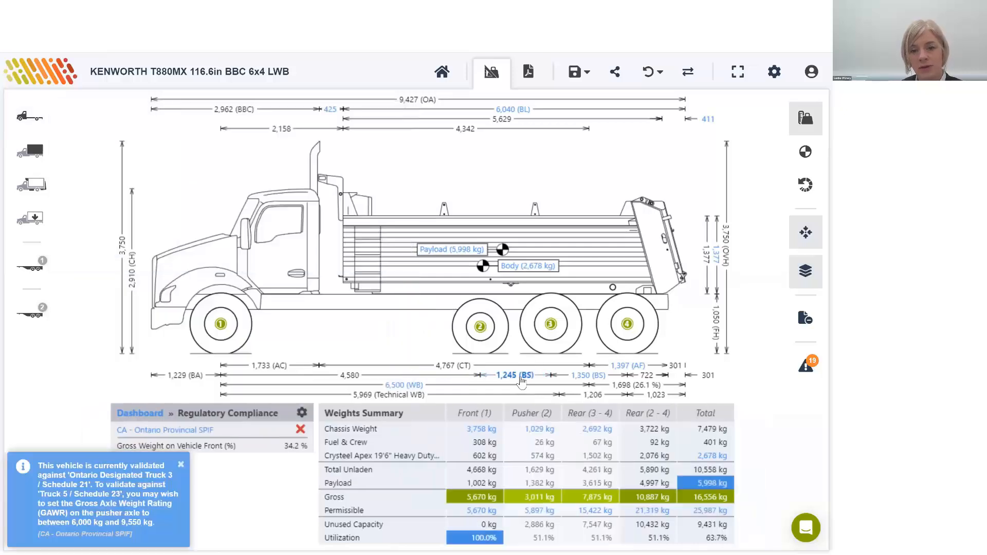
Step: Override the spacing between axles 2 and 3 and increase it to 1,470 mm
{"action": "left_click", "coordinate": [520, 379]}
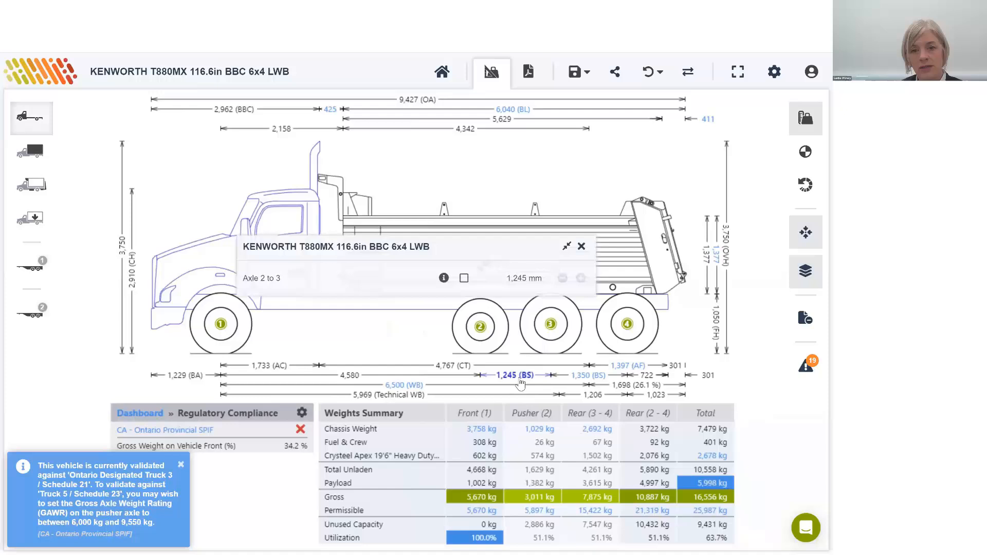
{"action": "left_click", "coordinate": [464, 280]}
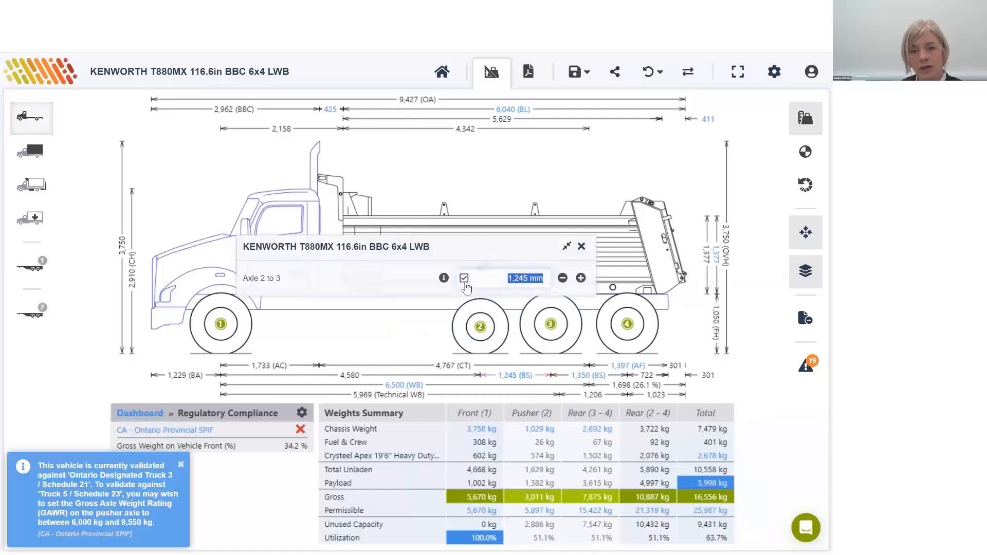
{"action": "left_click", "coordinate": [585, 280]}
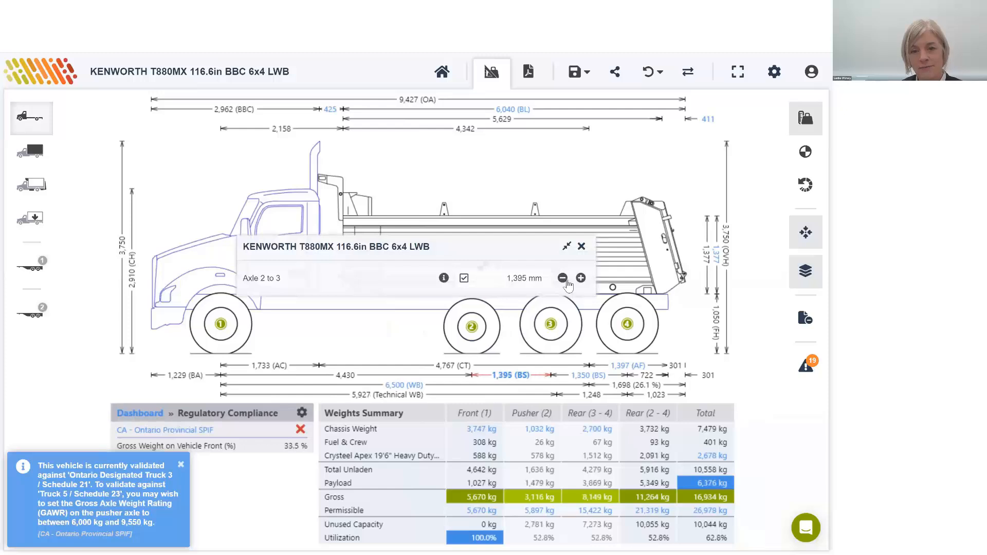
Step: Set the spacing between axles 2 and 3 to 800 mm
{"action": "left_click", "coordinate": [534, 286]}
{"action": "type", "text": "800"}
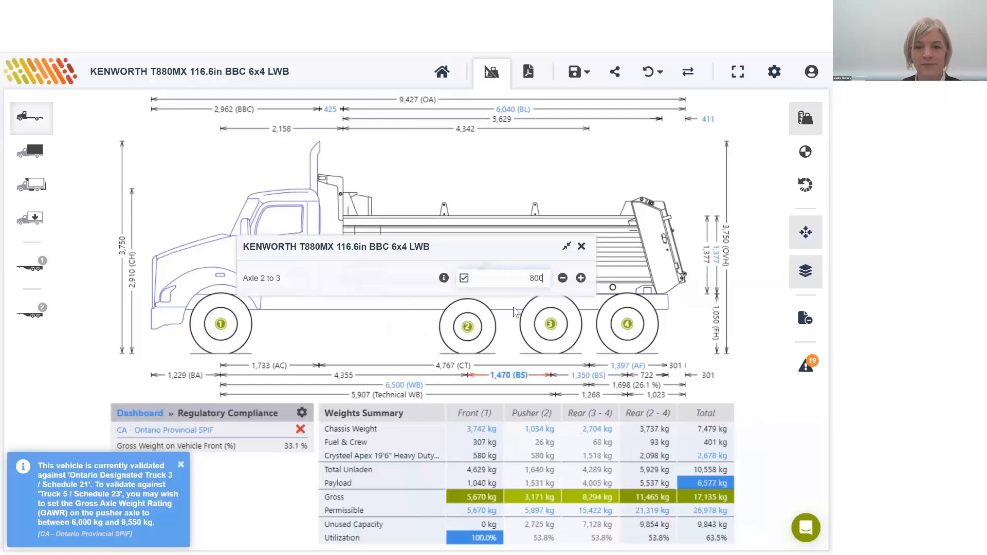
{"action": "key", "text": "Tab"}
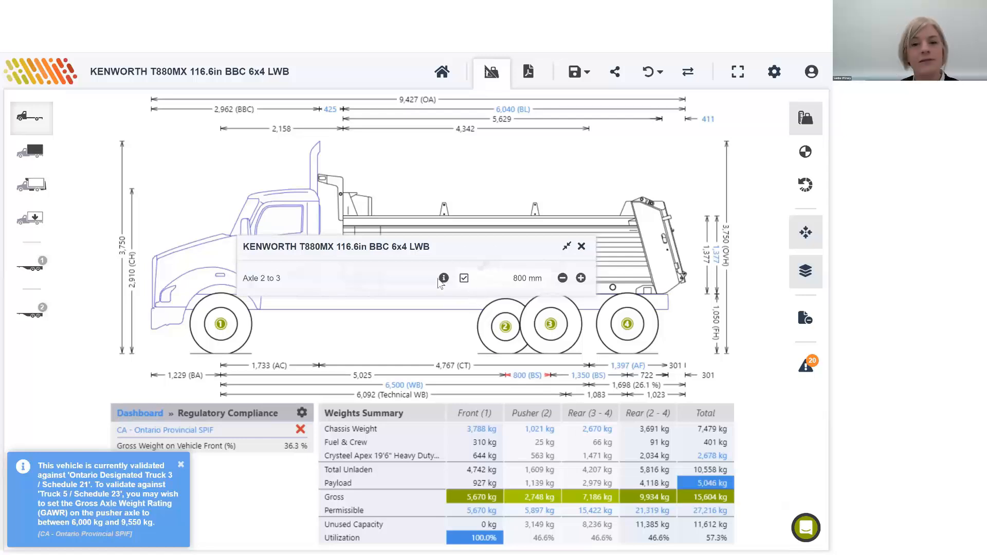
Step: Set the spacing between axles 2 and 3 to 2,300 mm, dismiss the Schedule 21 notice and close the spacing settings
{"action": "left_click", "coordinate": [520, 288]}
{"action": "type", "text": "2300"}
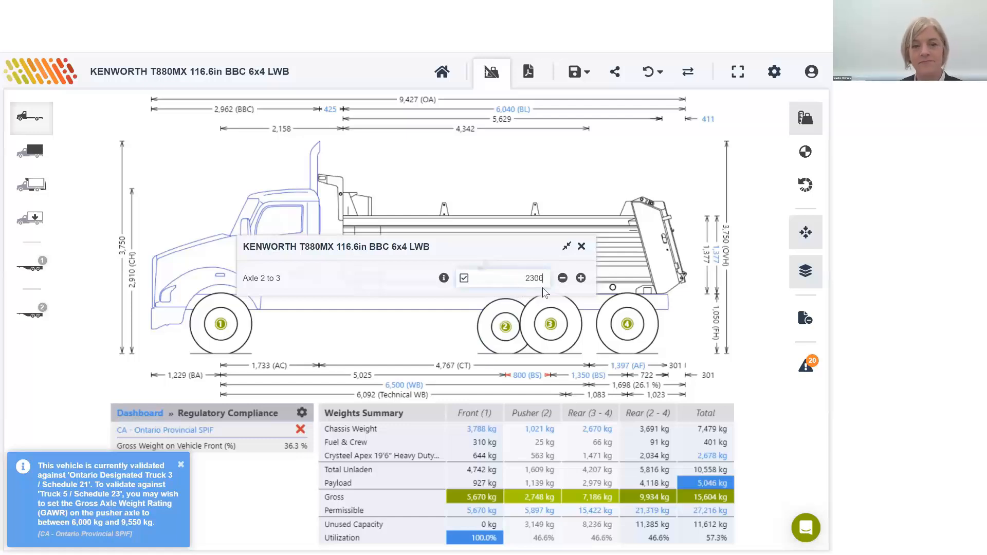
{"action": "key", "text": "Return"}
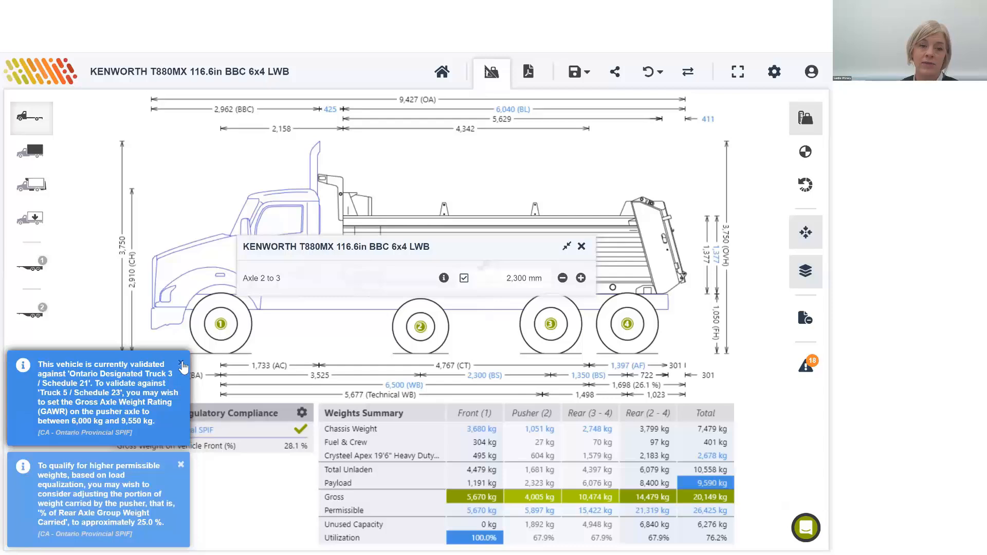
{"action": "left_click", "coordinate": [181, 364]}
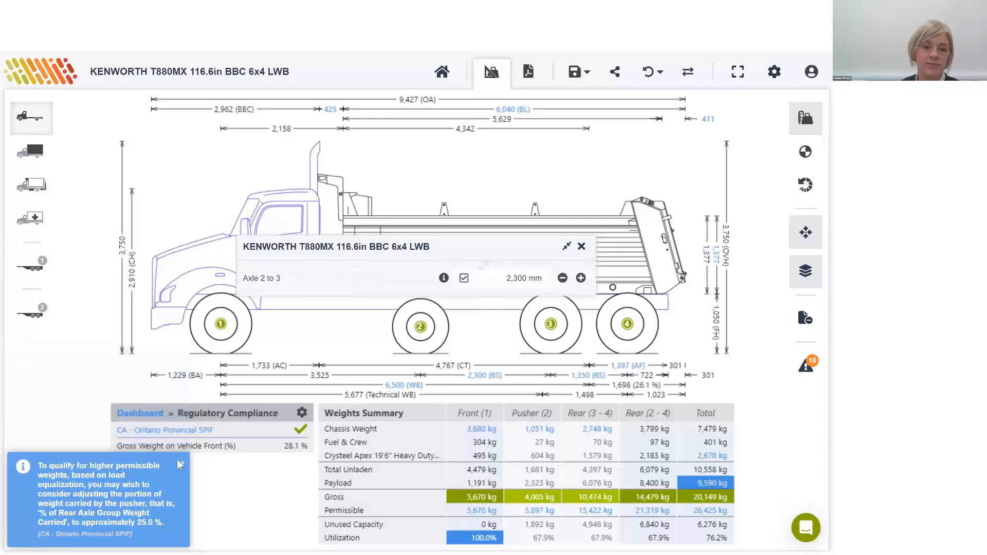
{"action": "left_click", "coordinate": [581, 247]}
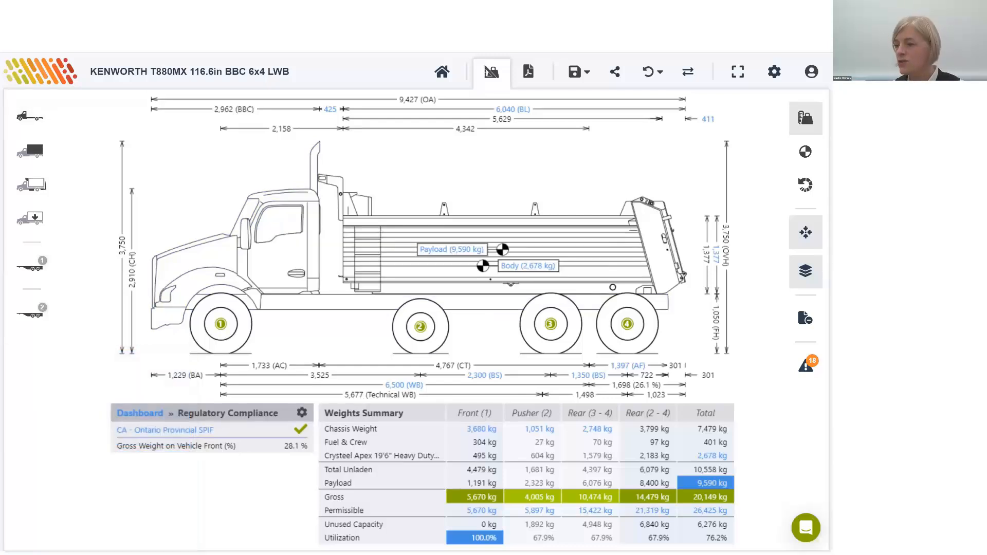
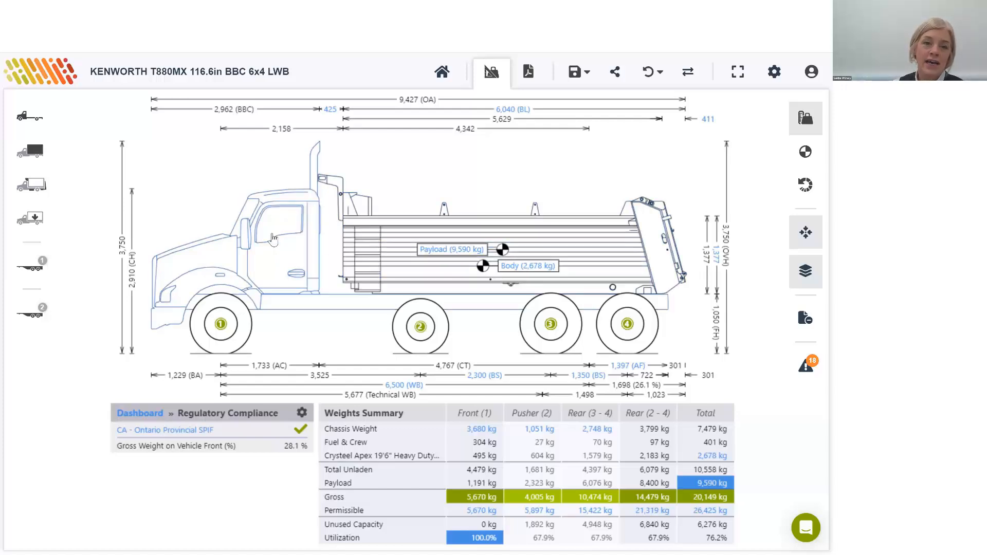
Step: Change the truck's energy source from diesel to Battery-Electric and close its settings
{"action": "left_click", "coordinate": [256, 241]}
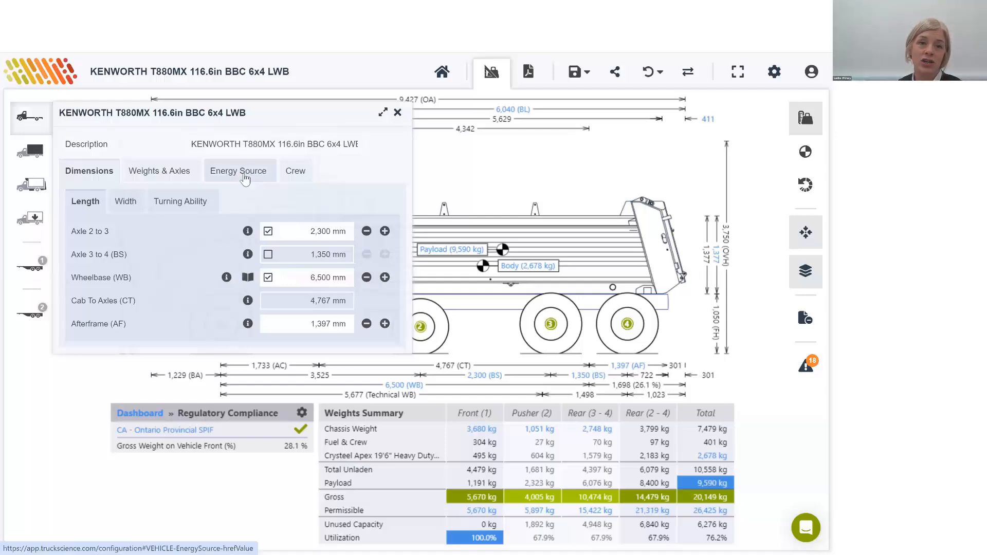
{"action": "left_click", "coordinate": [305, 175]}
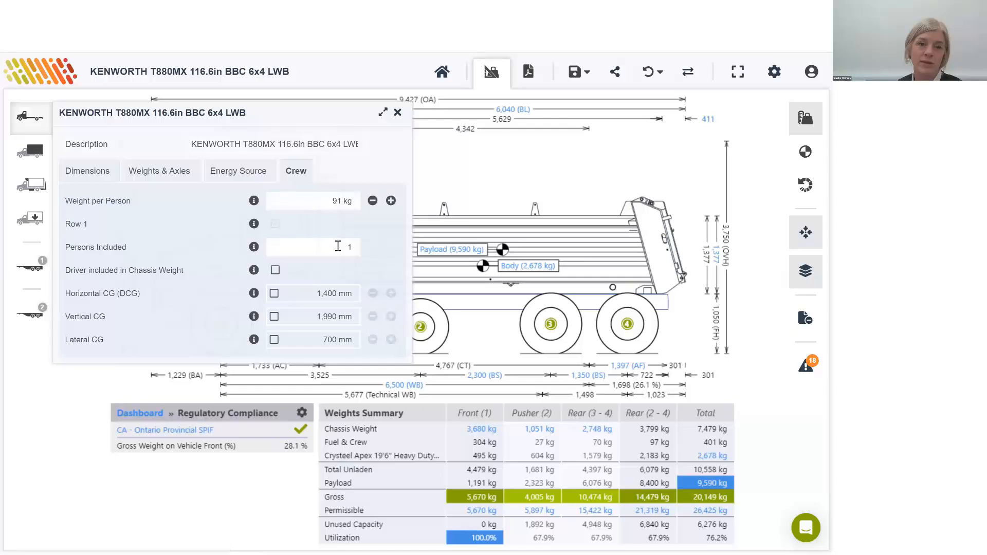
{"action": "left_click", "coordinate": [228, 174]}
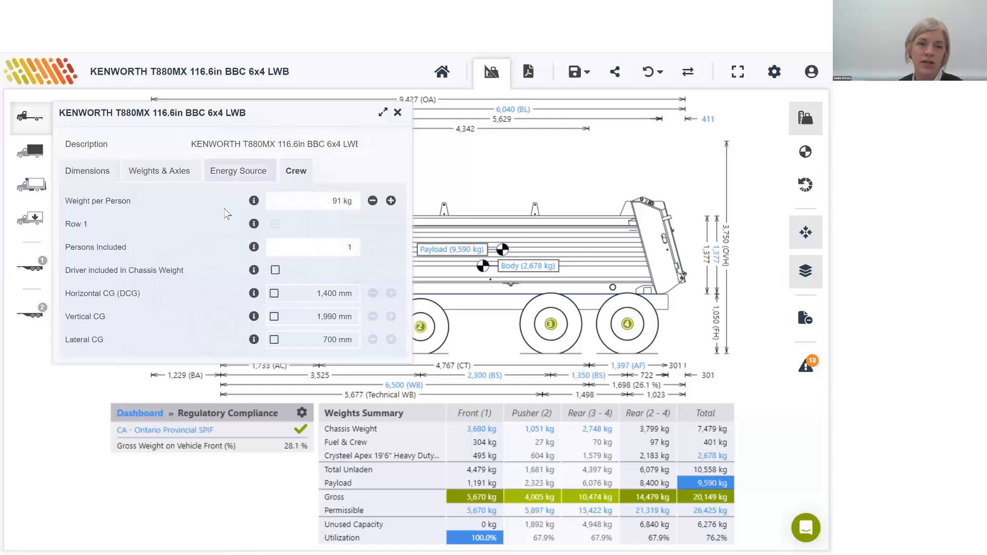
{"action": "left_click", "coordinate": [337, 200]}
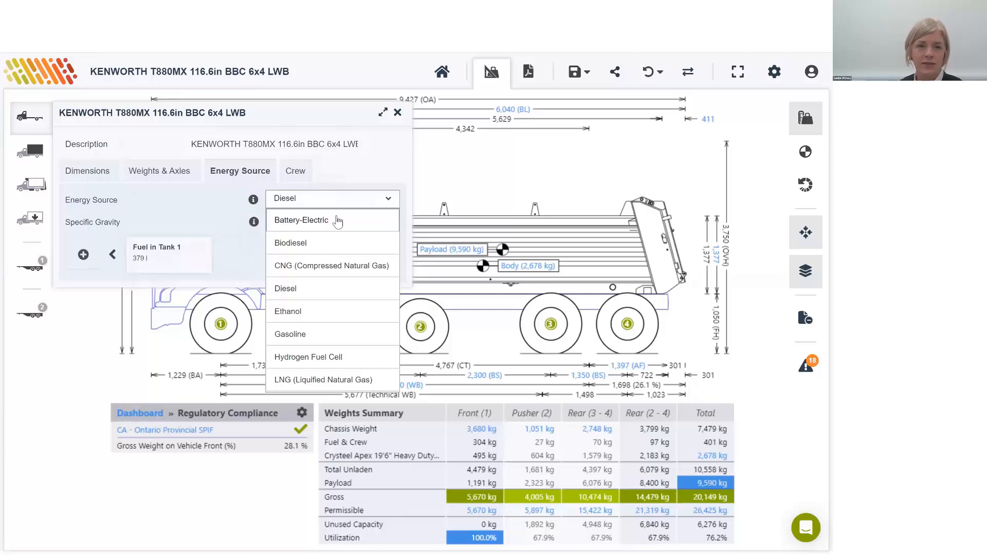
{"action": "left_click", "coordinate": [338, 221]}
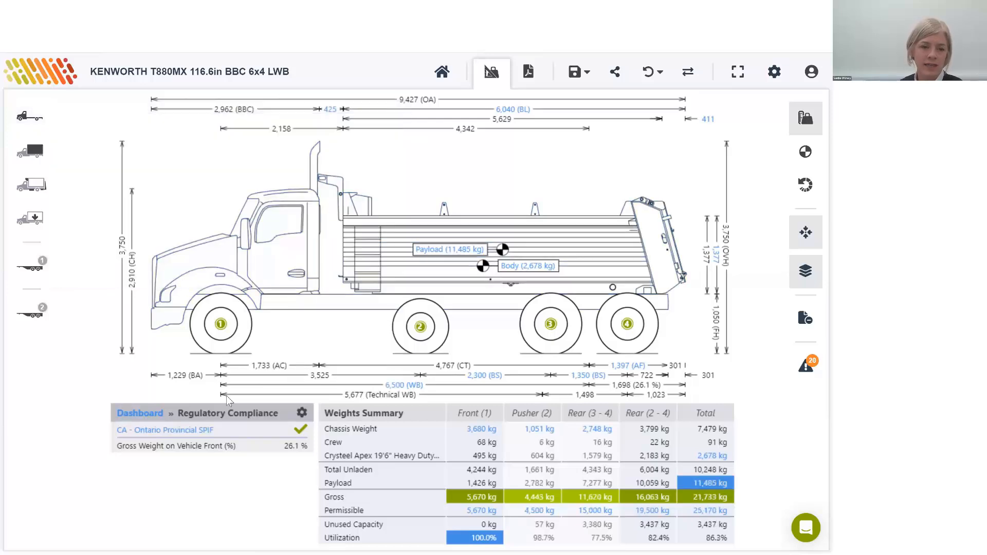
Step: Replace the Ontario regulation with US - California (CA) State Roads and dismiss the resulting notices
{"action": "left_click", "coordinate": [302, 413]}
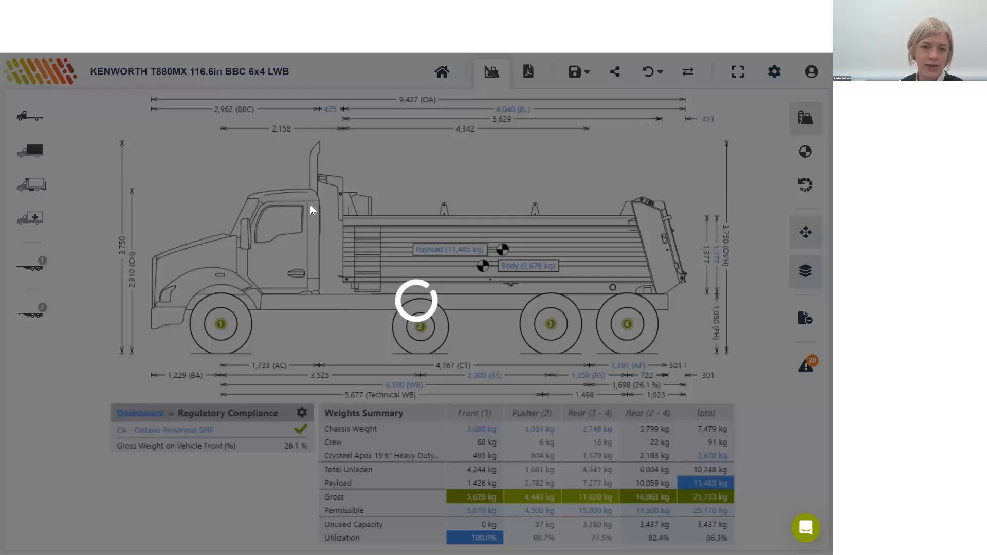
{"action": "left_click", "coordinate": [511, 218]}
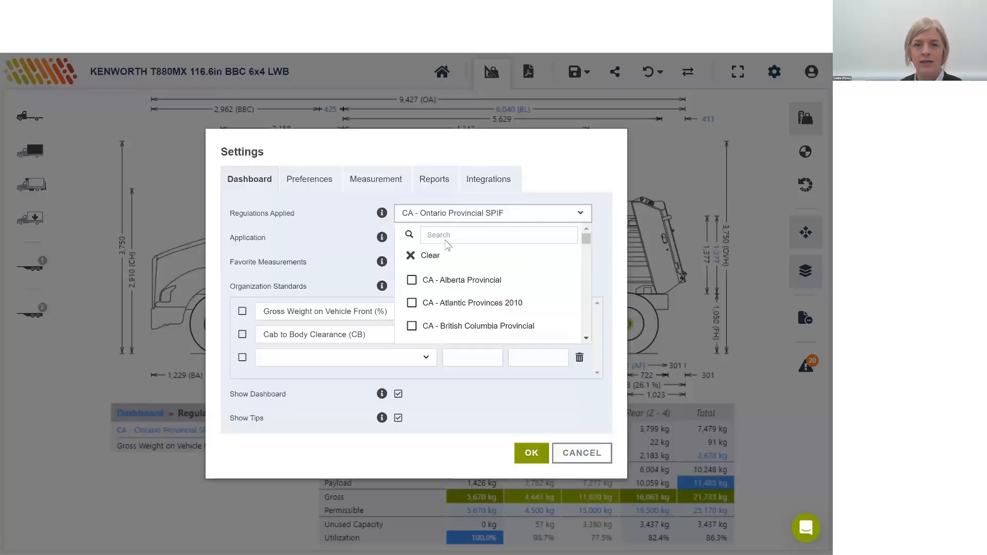
{"action": "left_click", "coordinate": [470, 239]}
{"action": "type", "text": "cal"}
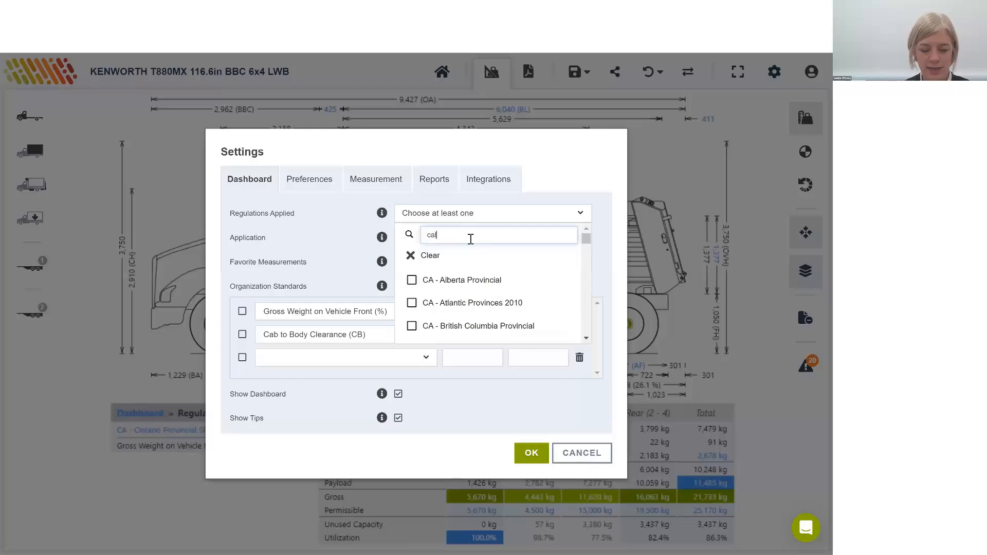
{"action": "type", "text": "ifo"}
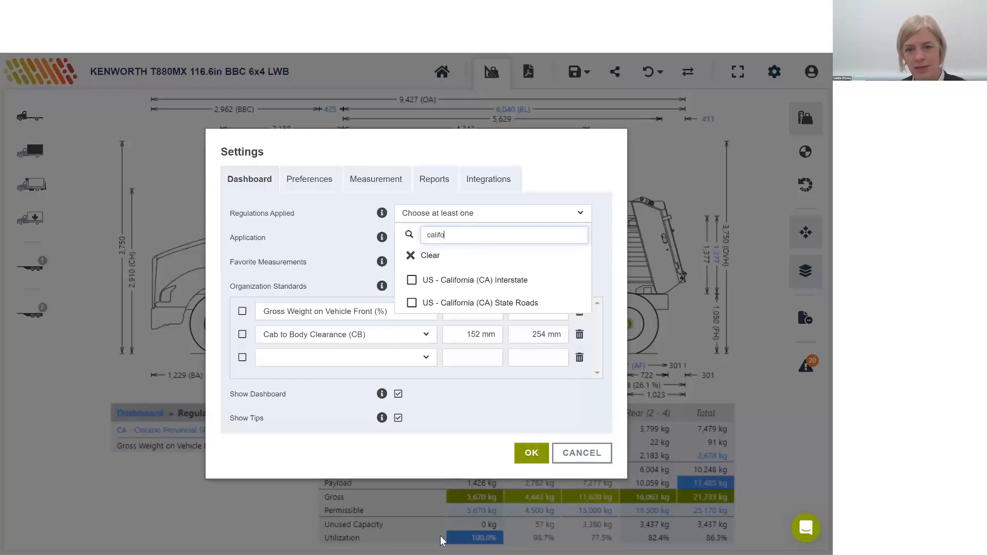
{"action": "left_click", "coordinate": [529, 307]}
{"action": "left_click", "coordinate": [532, 452]}
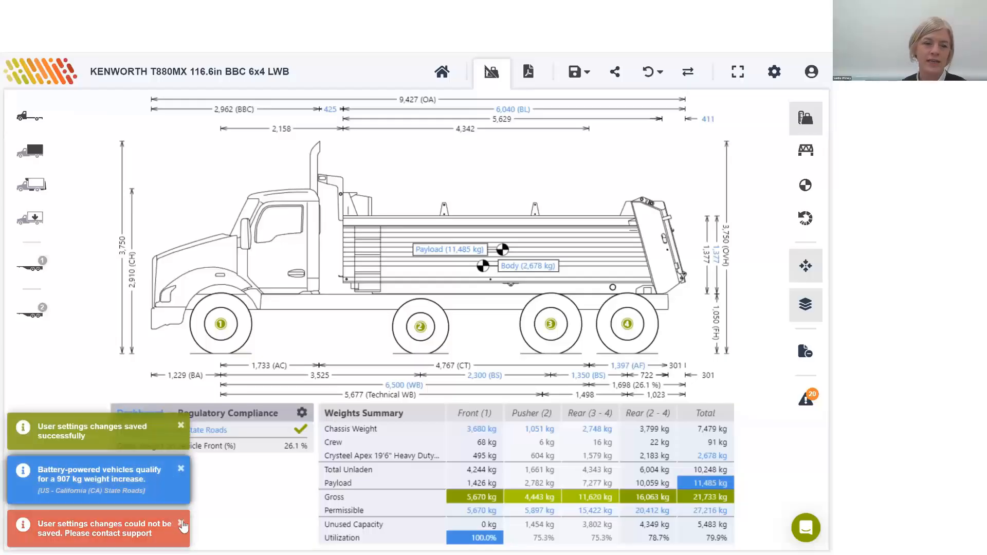
{"action": "left_click", "coordinate": [181, 524]}
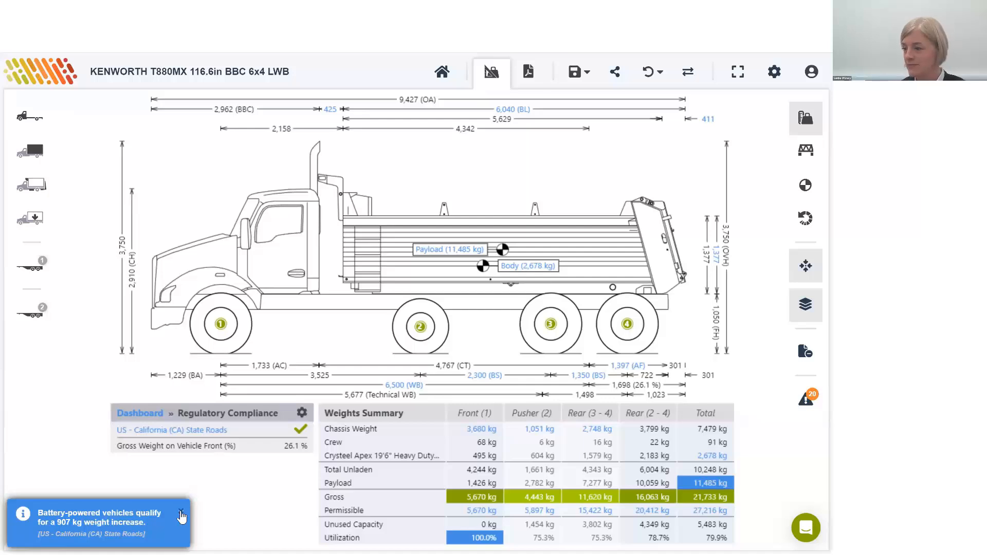
{"action": "left_click", "coordinate": [181, 513]}
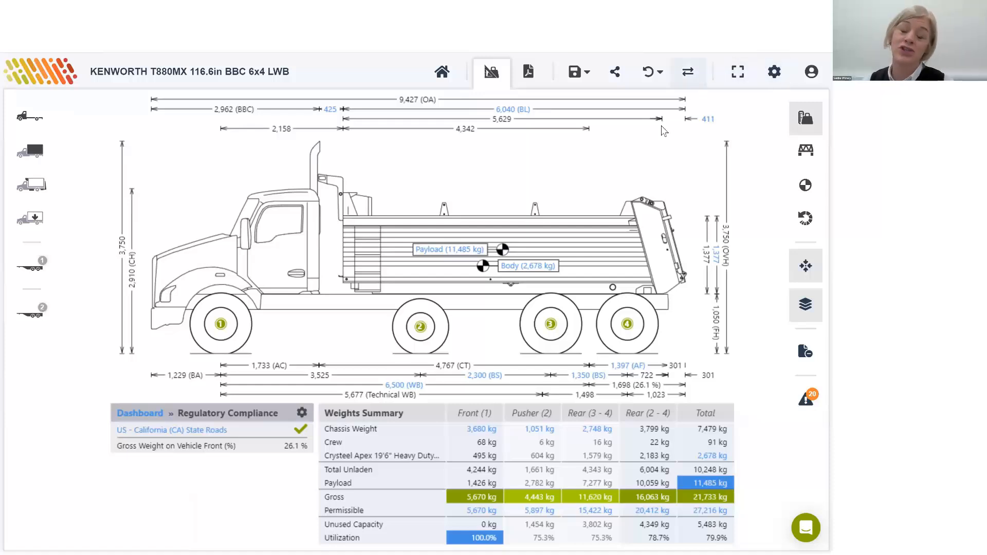
{"action": "left_click", "coordinate": [773, 72]}
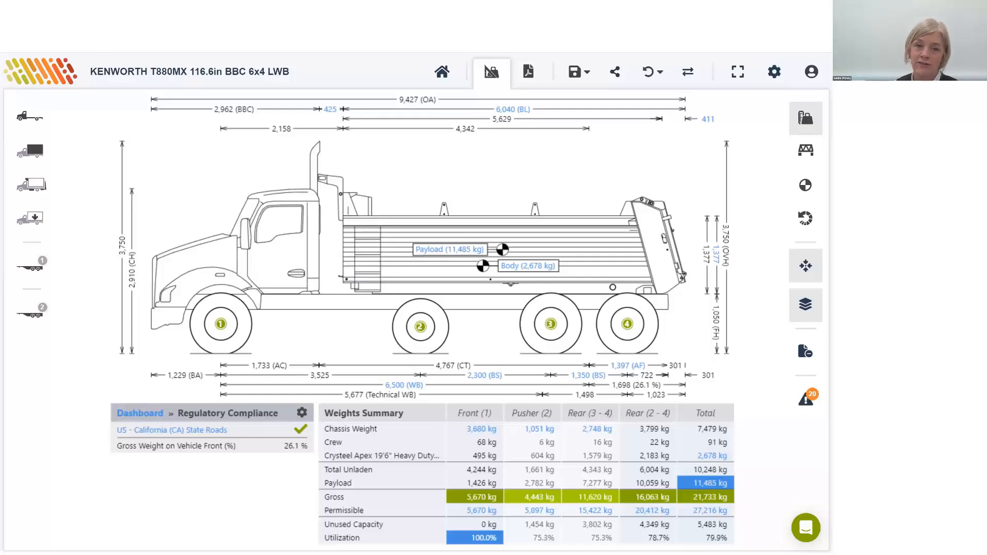
Step: Remove the dump body from the chassis and add the Al's Tanker 101 tank body in its place
{"action": "left_click", "coordinate": [381, 242]}
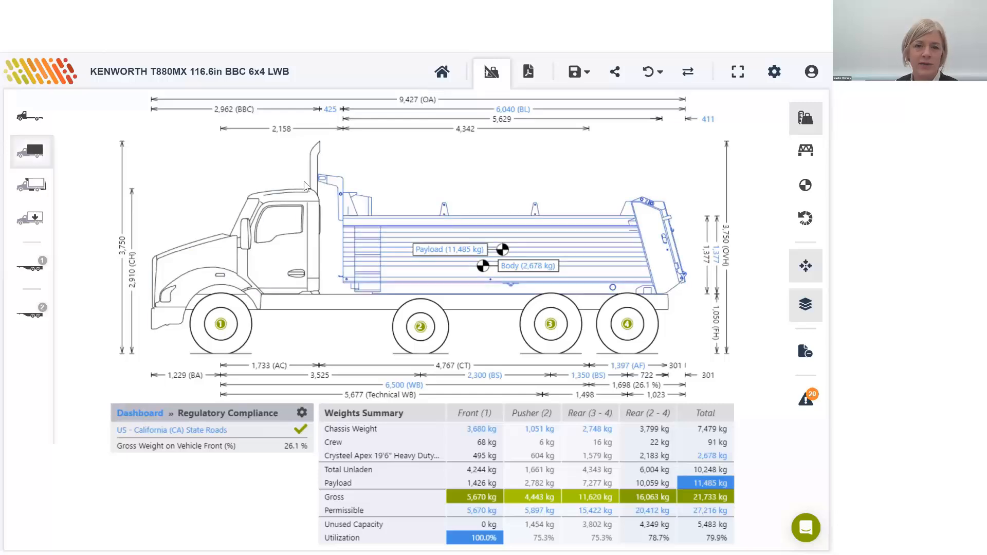
{"action": "left_click", "coordinate": [362, 147]}
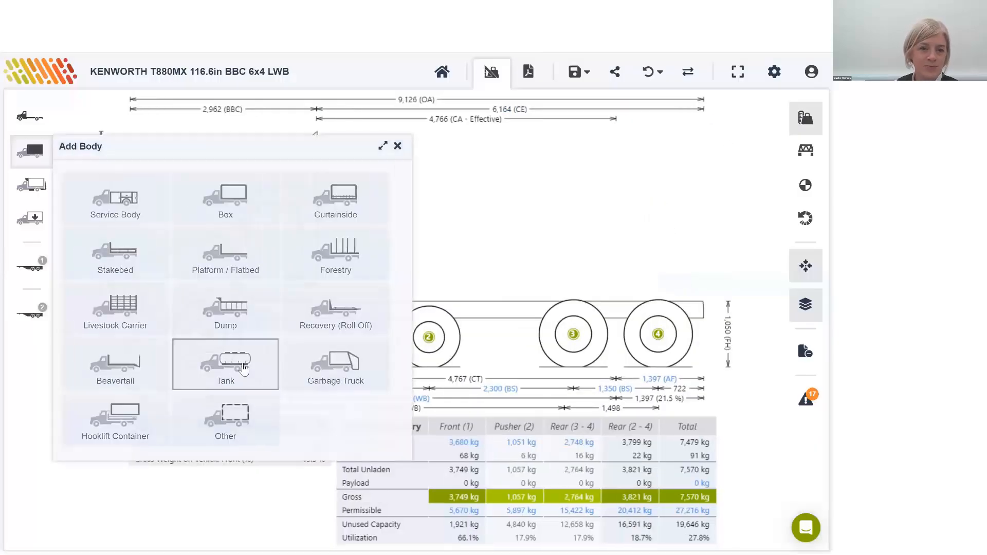
{"action": "left_click", "coordinate": [244, 370]}
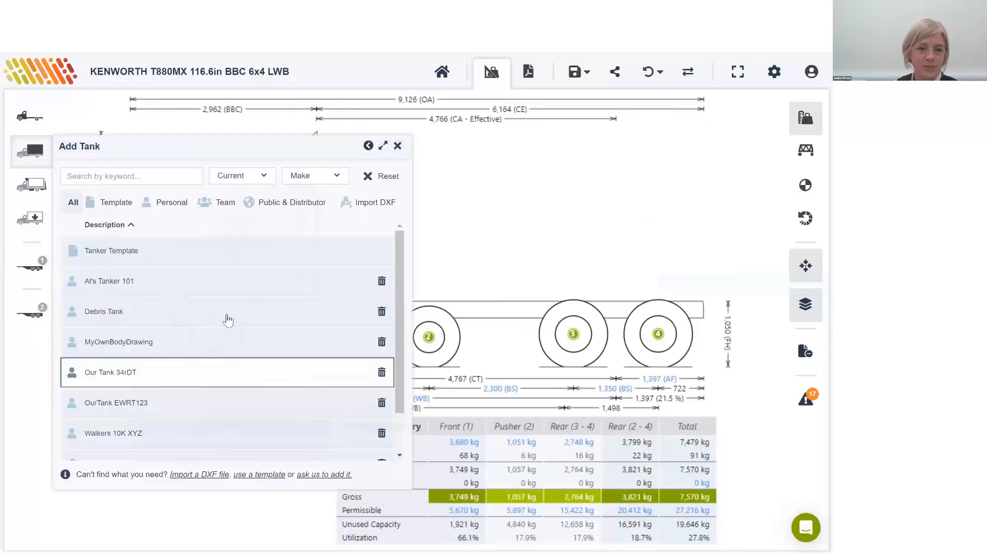
{"action": "left_click", "coordinate": [128, 264]}
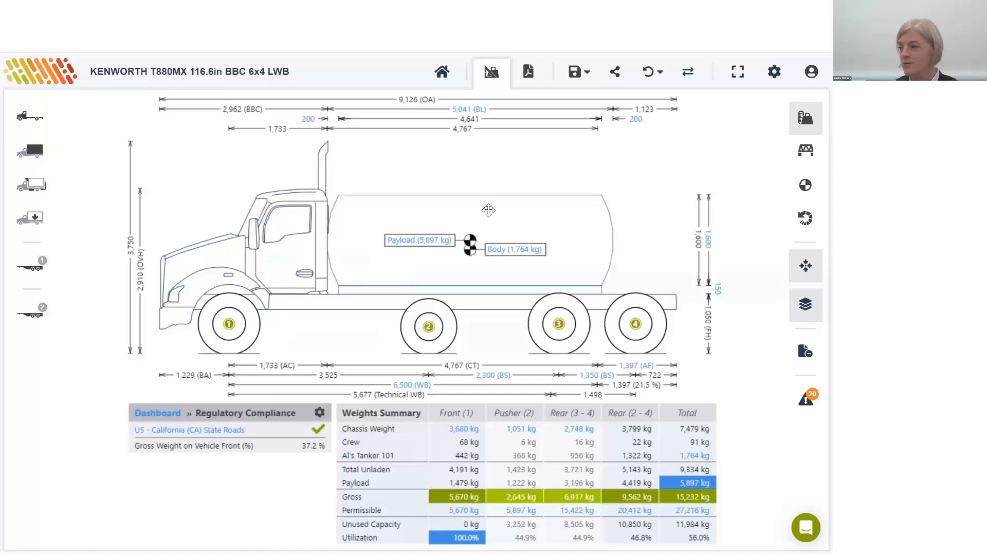
Step: Move the tank body rearward along the chassis until its clearance behind the cab is about 1,075 mm
{"action": "mouse_move", "coordinate": [504, 208]}
{"action": "left_mouse_down"}
{"action": "mouse_move", "coordinate": [535, 207]}
{"action": "mouse_move", "coordinate": [537, 218]}
{"action": "mouse_move", "coordinate": [512, 211]}
{"action": "left_mouse_up"}
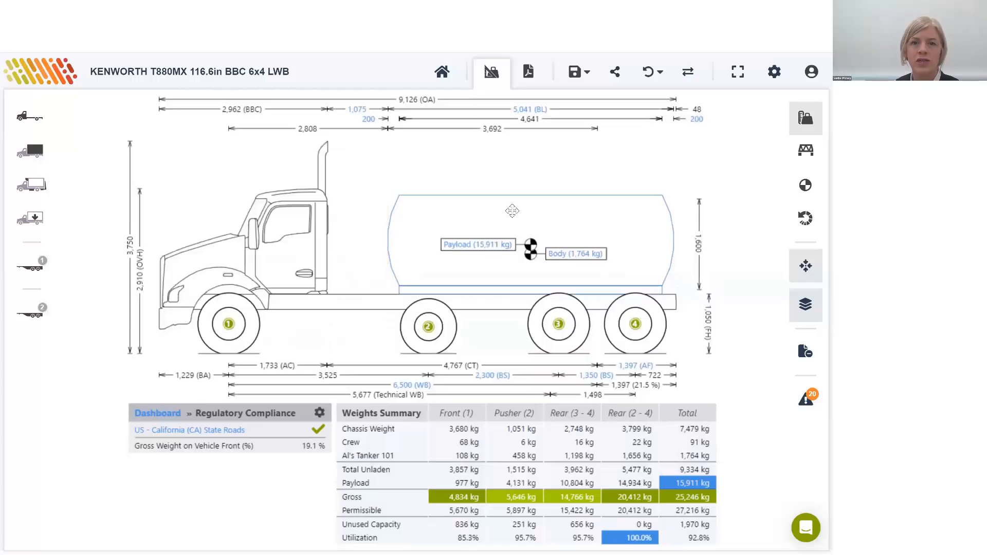
{"action": "left_click", "coordinate": [512, 215]}
{"action": "left_click", "coordinate": [400, 145]}
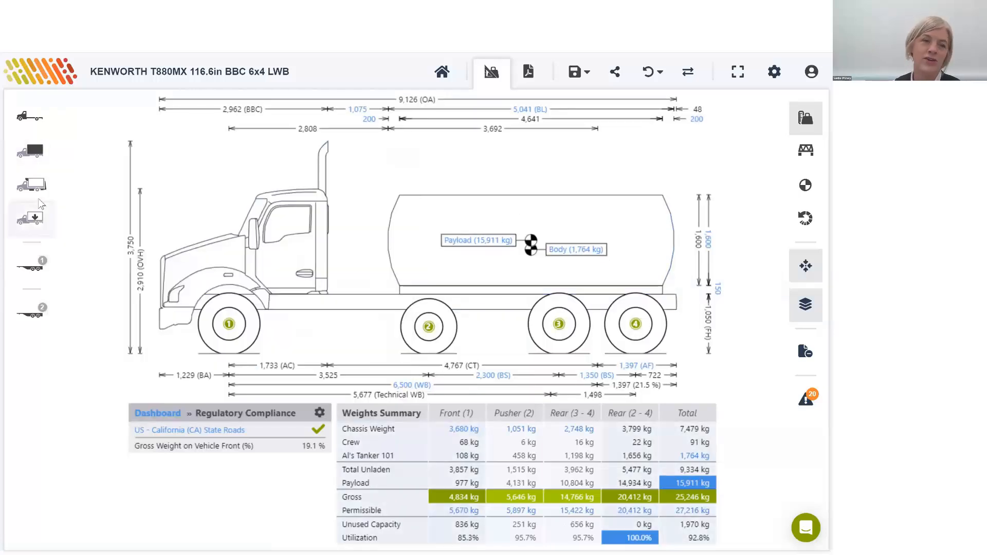
Step: Switch the payload to Detailed Payload and add one from the Generic Payload Template
{"action": "left_click", "coordinate": [30, 221]}
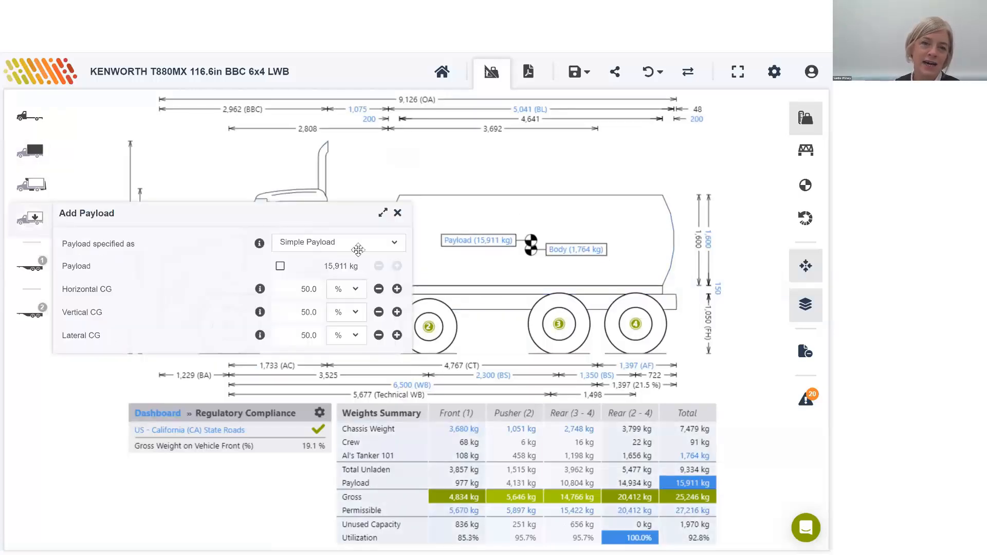
{"action": "left_click", "coordinate": [348, 248]}
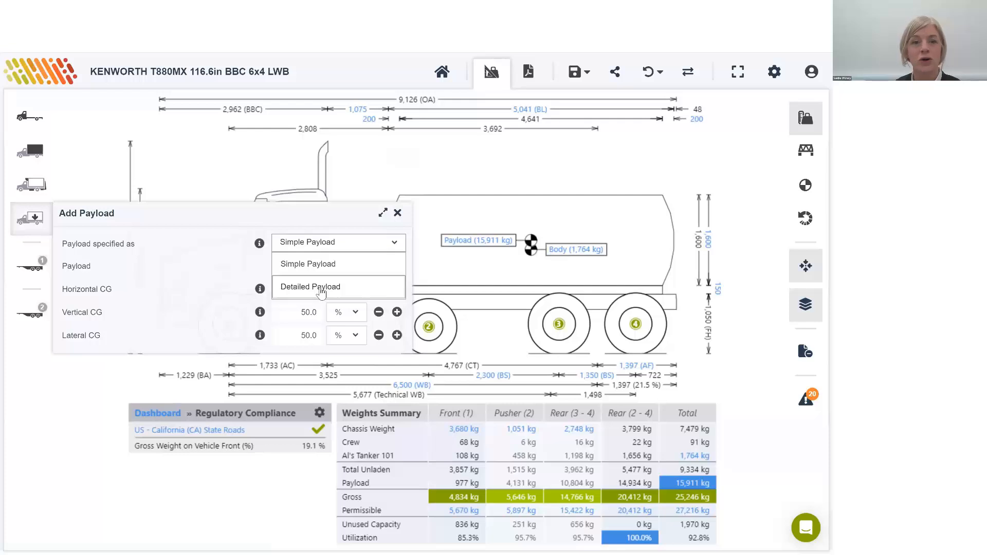
{"action": "left_click", "coordinate": [337, 284]}
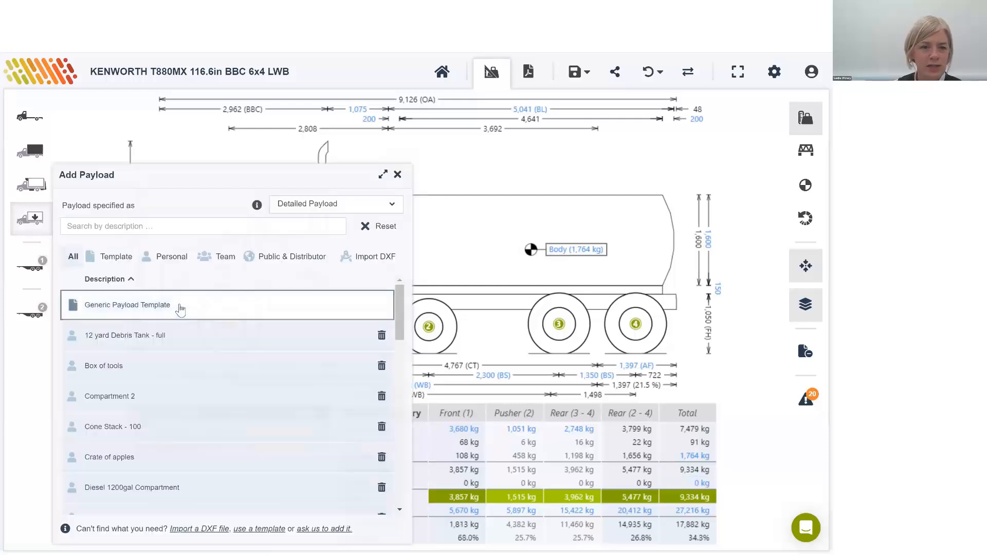
{"action": "left_click", "coordinate": [147, 307]}
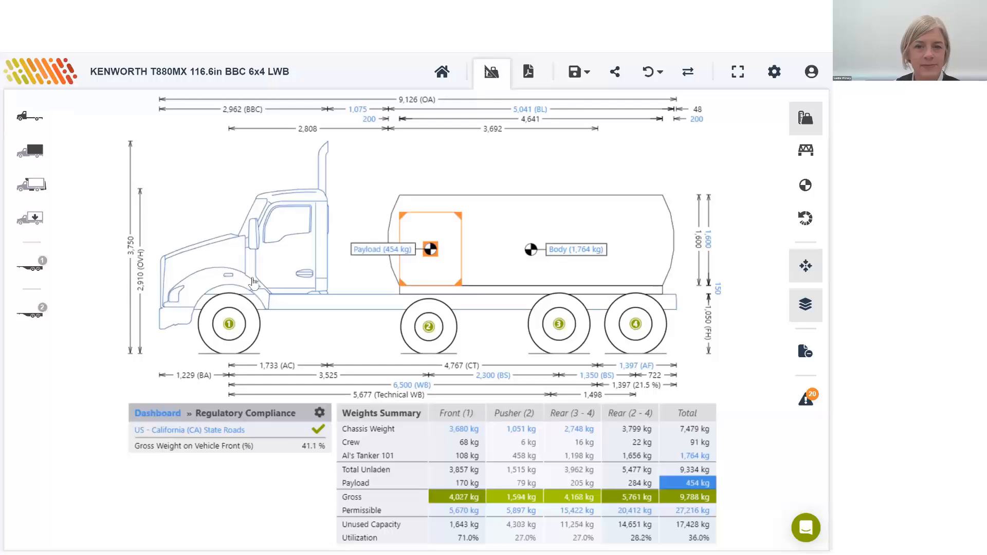
Step: Specify the template payload's weight by volume with gal as the unit of measure and close the payload settings
{"action": "left_click", "coordinate": [428, 228]}
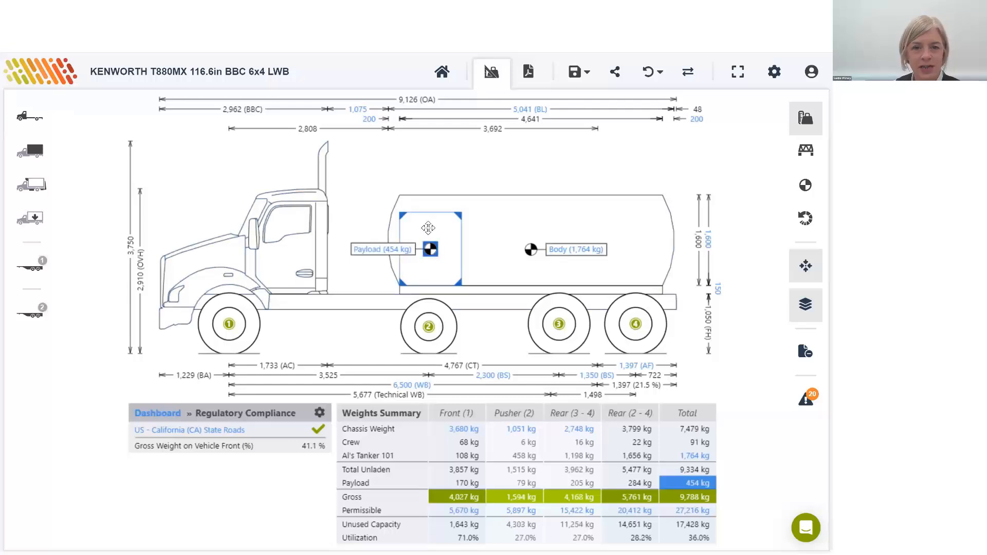
{"action": "double_click", "coordinate": [428, 228]}
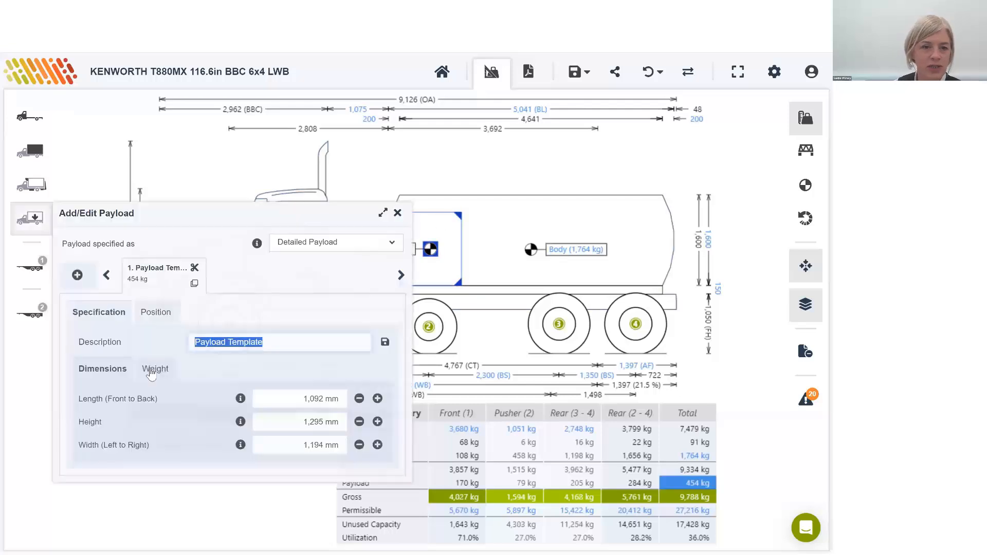
{"action": "left_click", "coordinate": [155, 369]}
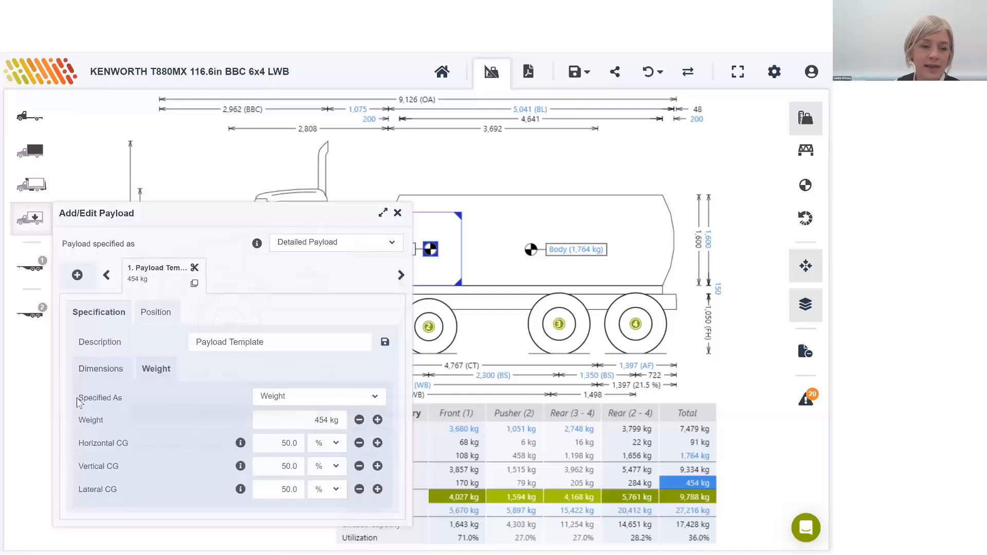
{"action": "left_click_drag", "start_coordinate": [78, 400], "coordinate": [181, 406]}
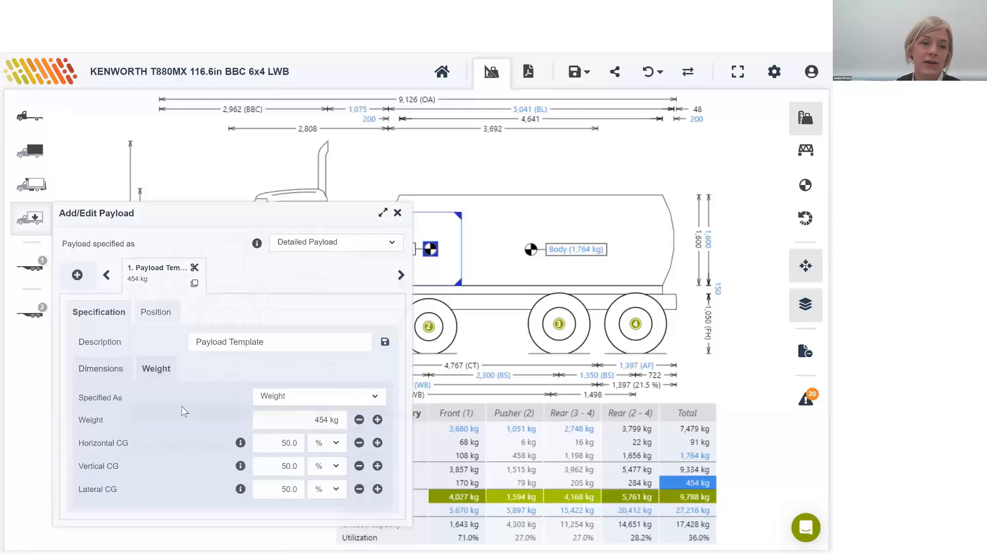
{"action": "left_click", "coordinate": [285, 400]}
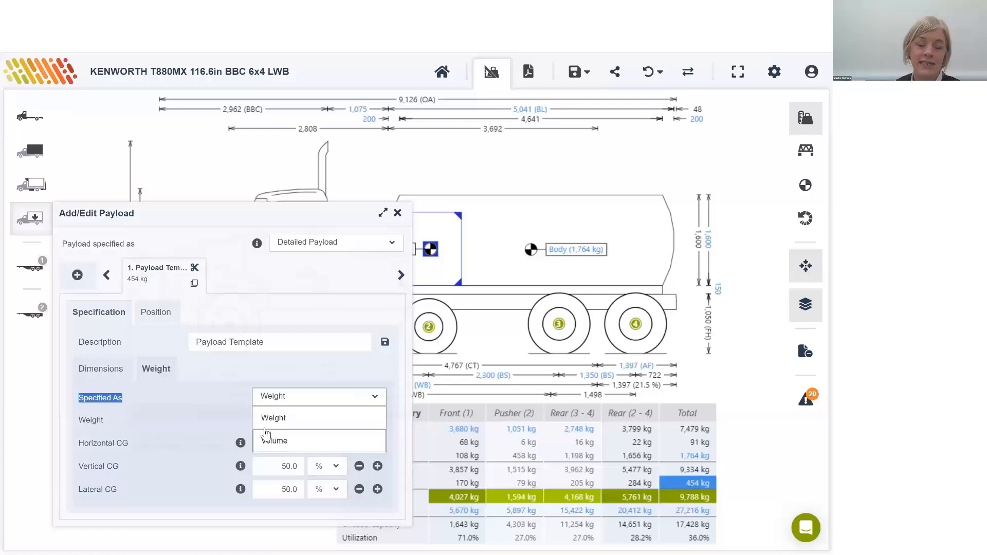
{"action": "left_click", "coordinate": [268, 439]}
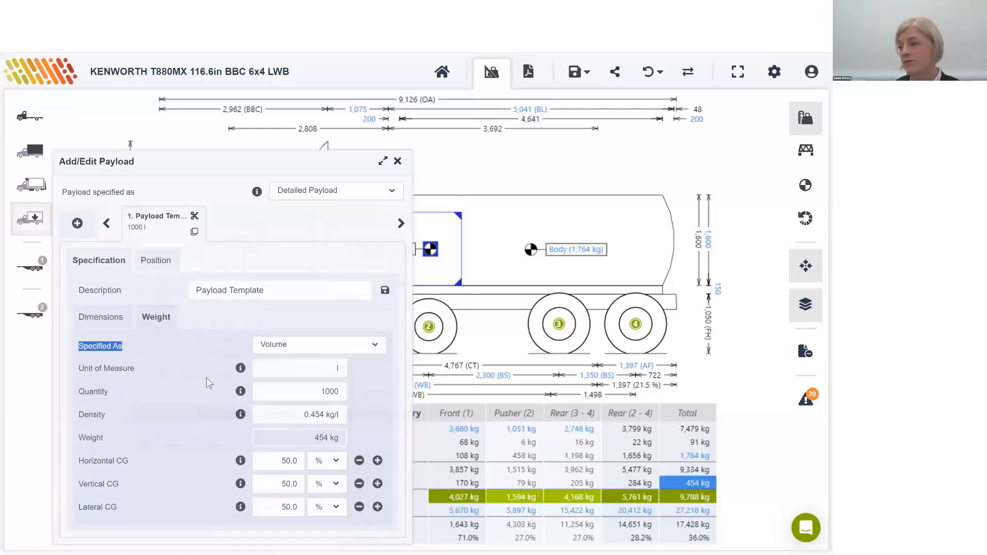
{"action": "left_click", "coordinate": [309, 370]}
{"action": "type", "text": "gal"}
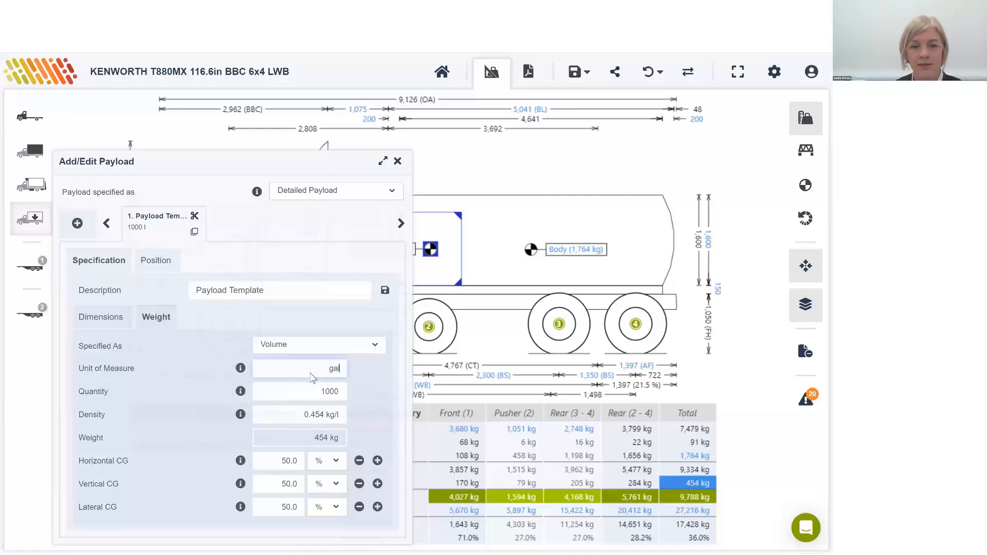
{"action": "key", "text": "Tab"}
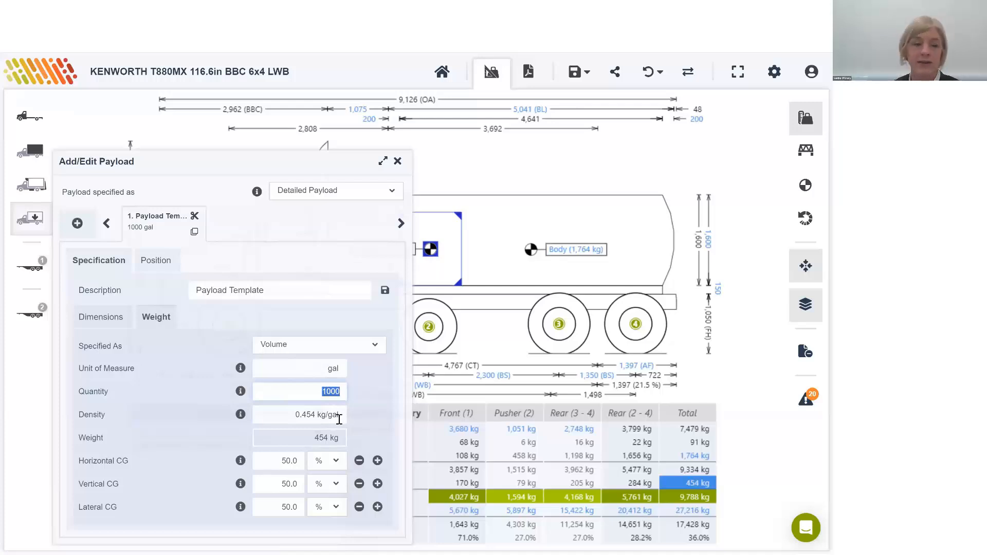
{"action": "left_click", "coordinate": [399, 162]}
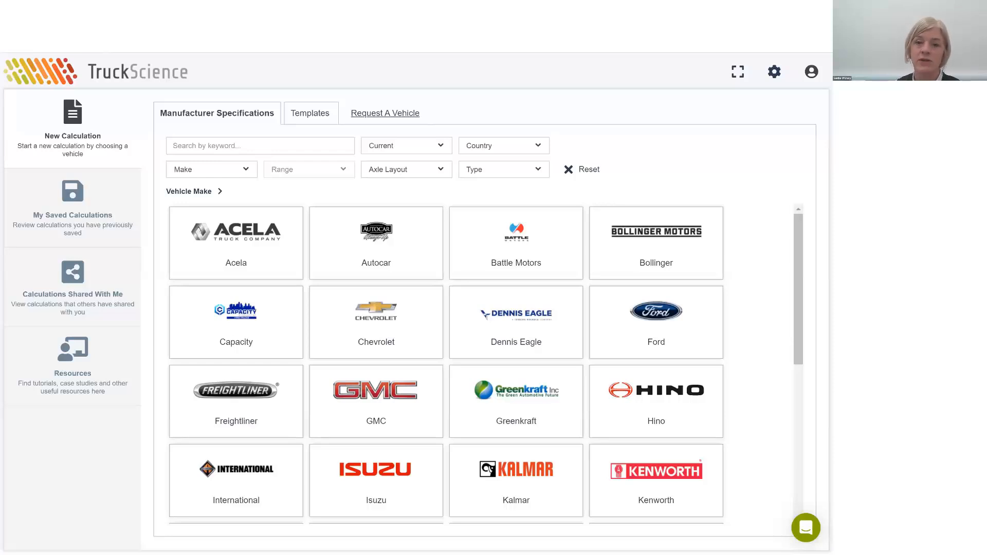
Step: Start a new calculation with the 6x4 Battle Motors Low Narrow Tilt (Electric) chassis
{"action": "left_click", "coordinate": [527, 224]}
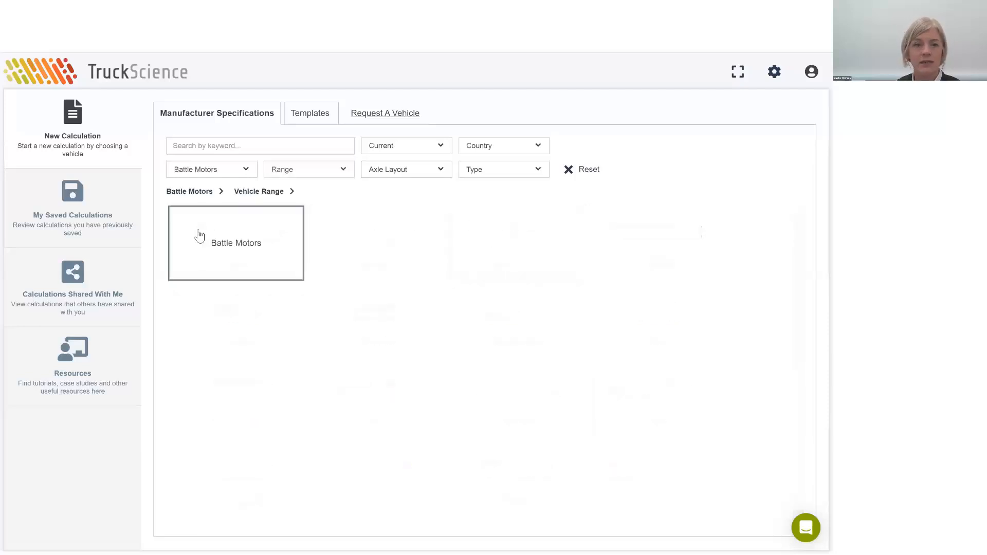
{"action": "left_click", "coordinate": [199, 235]}
{"action": "left_click", "coordinate": [326, 265]}
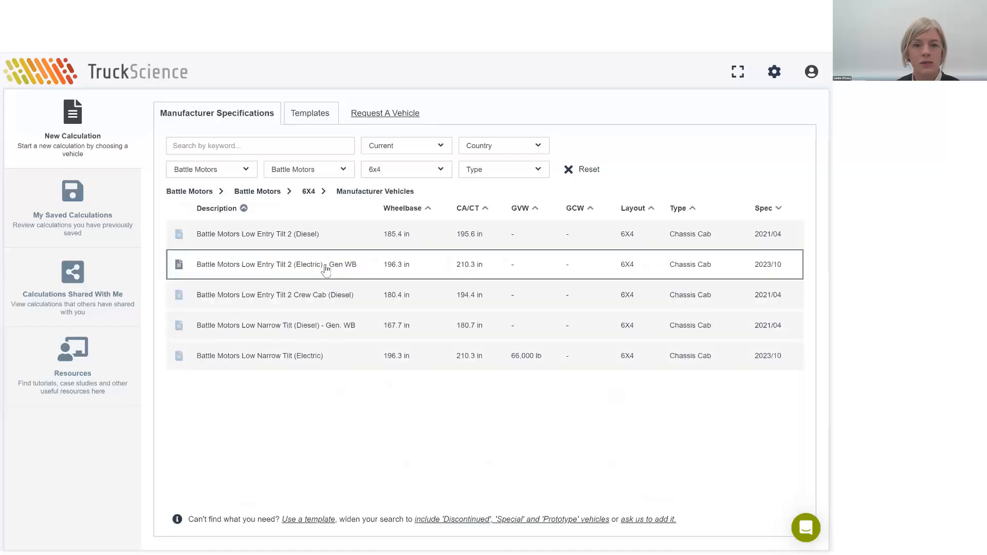
{"action": "left_click", "coordinate": [408, 348]}
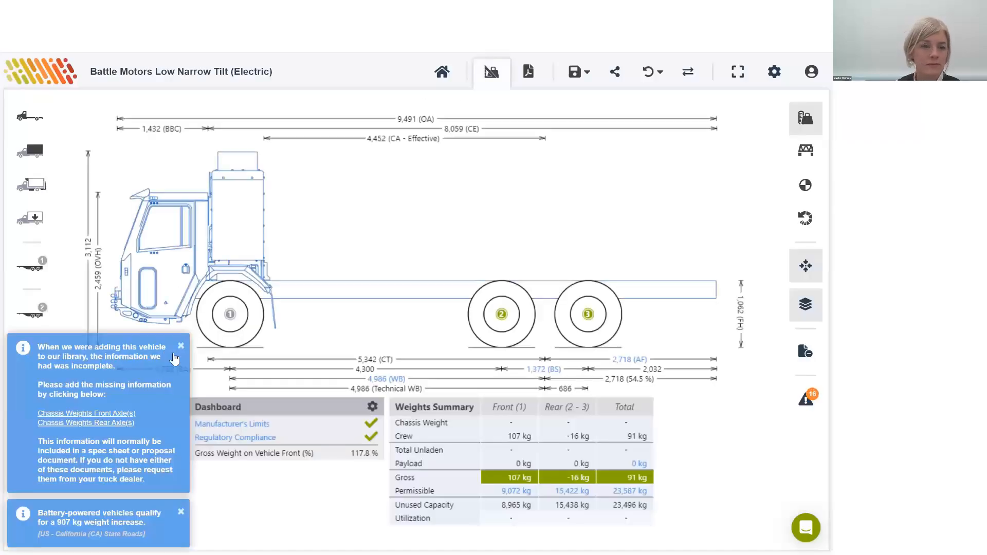
{"action": "left_click", "coordinate": [107, 415]}
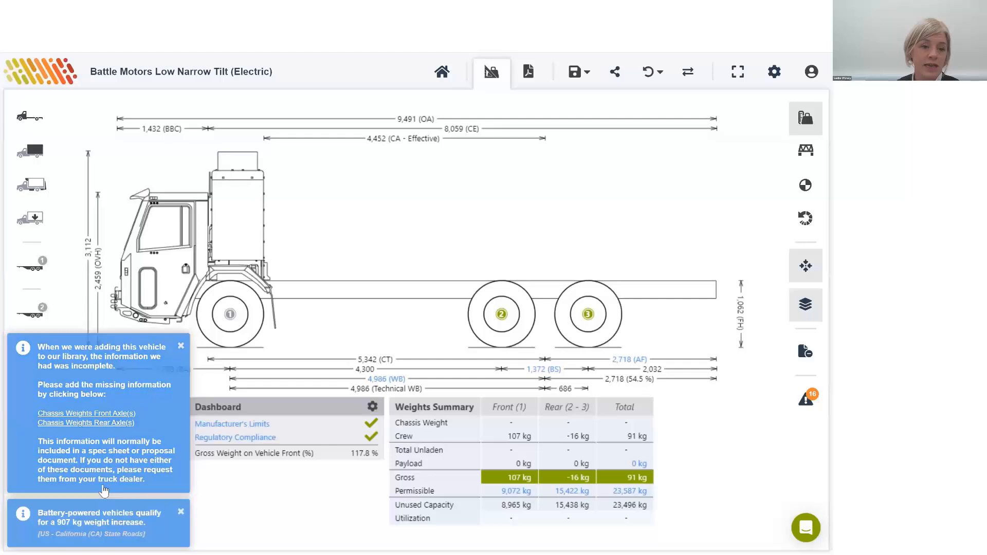
{"action": "left_click", "coordinate": [88, 414]}
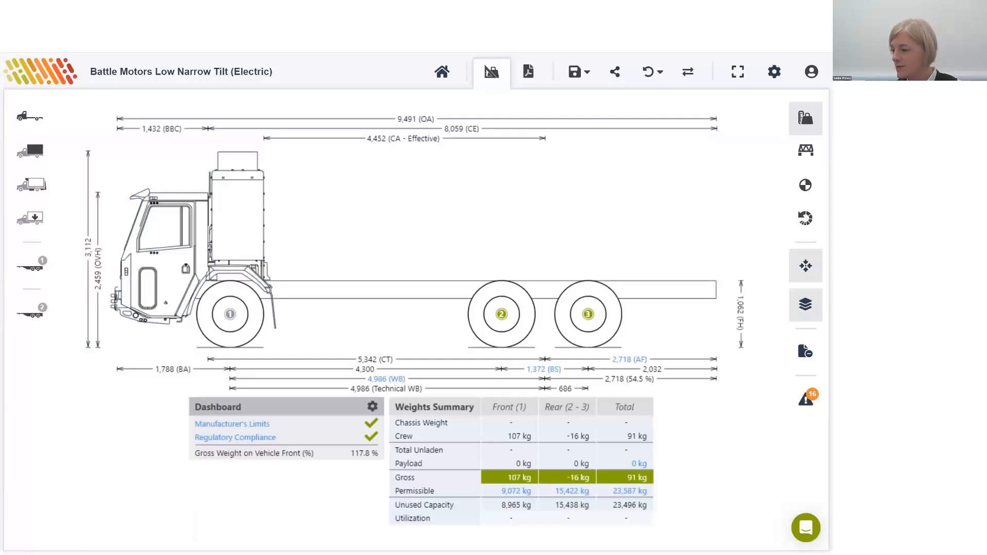
Step: Add a garbage truck body to the electric chassis using the Garbage Truck Template
{"action": "left_click", "coordinate": [32, 151]}
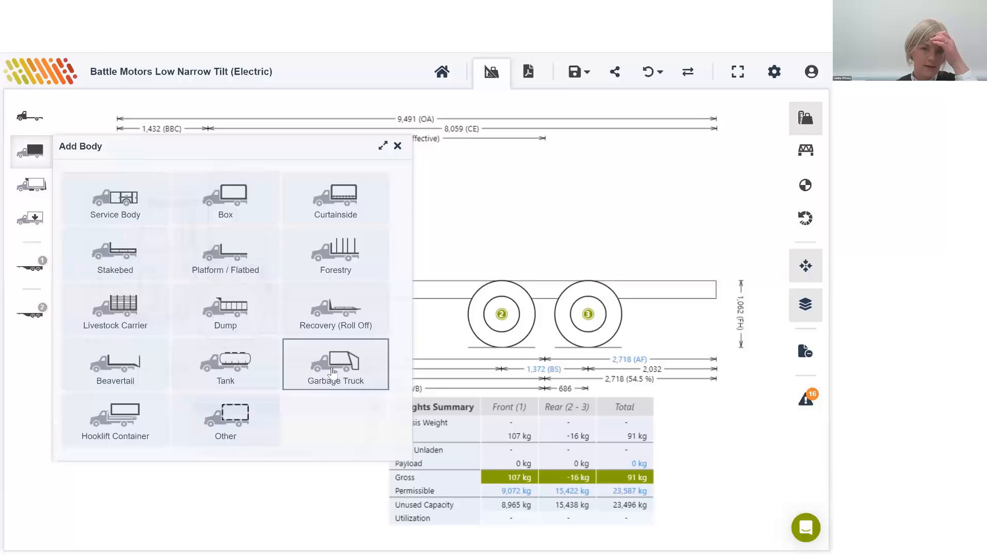
{"action": "left_click", "coordinate": [354, 361]}
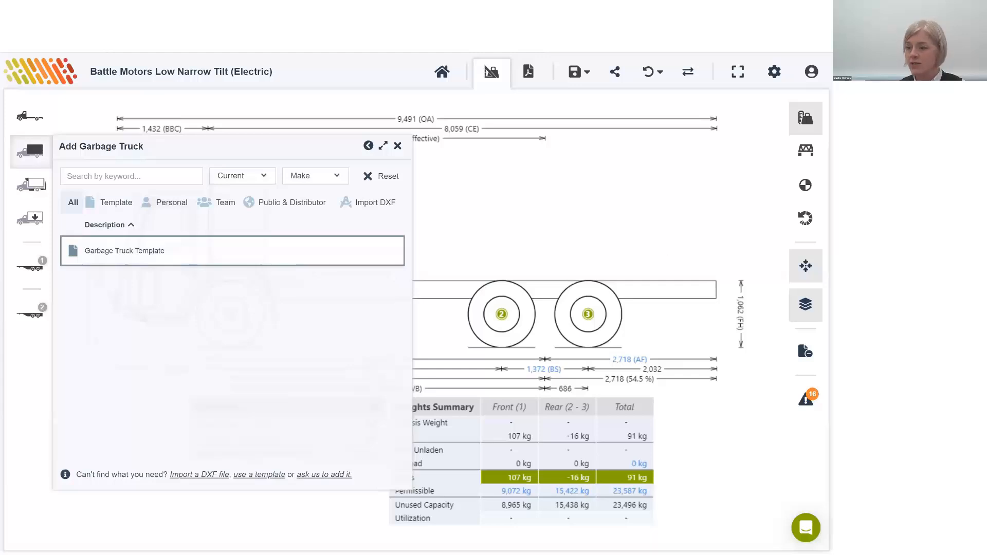
{"action": "left_click", "coordinate": [302, 266]}
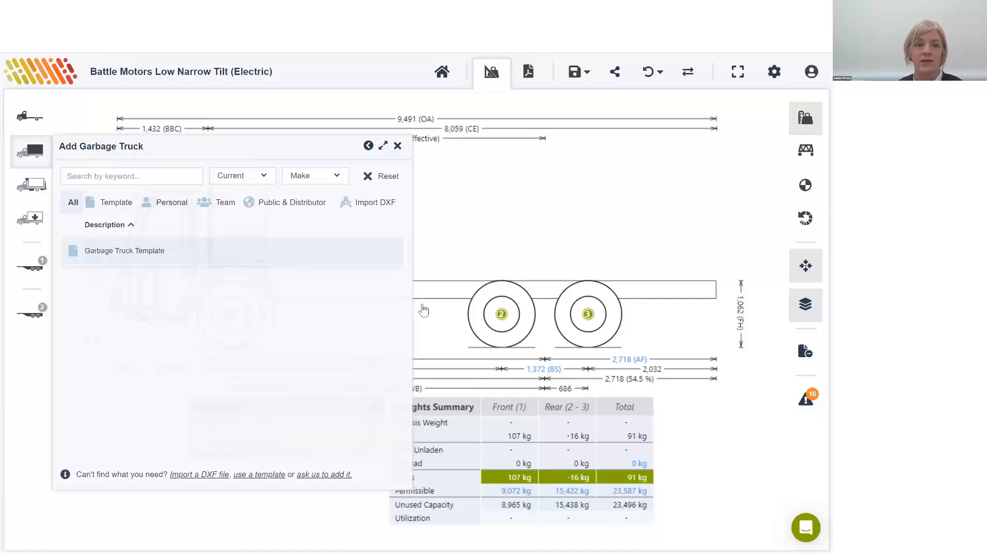
{"action": "left_click", "coordinate": [197, 254]}
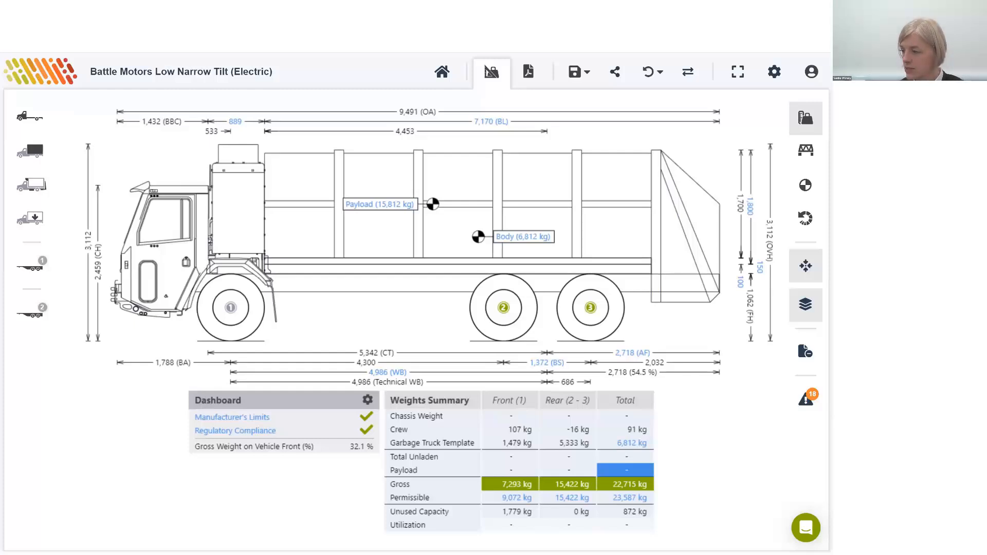
{"action": "key", "text": "Right"}
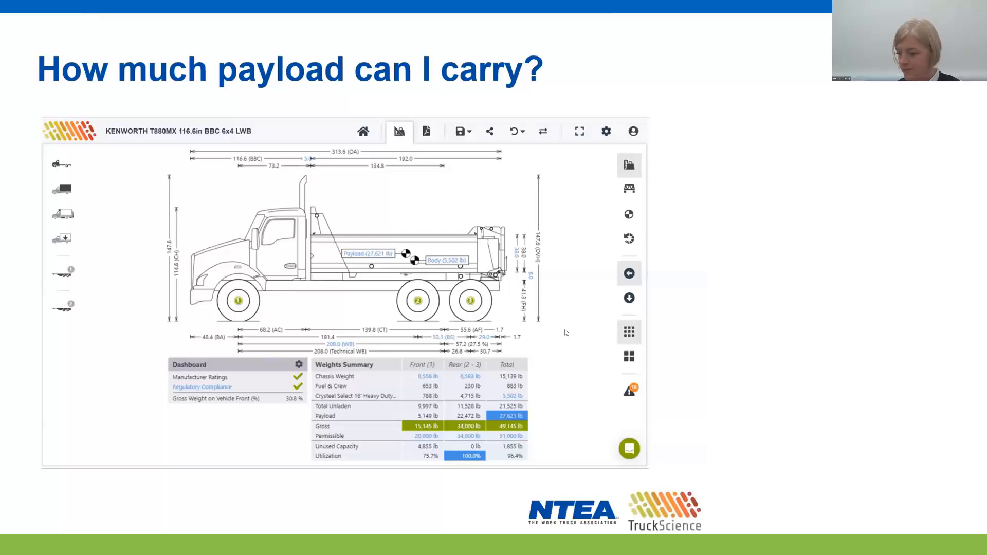